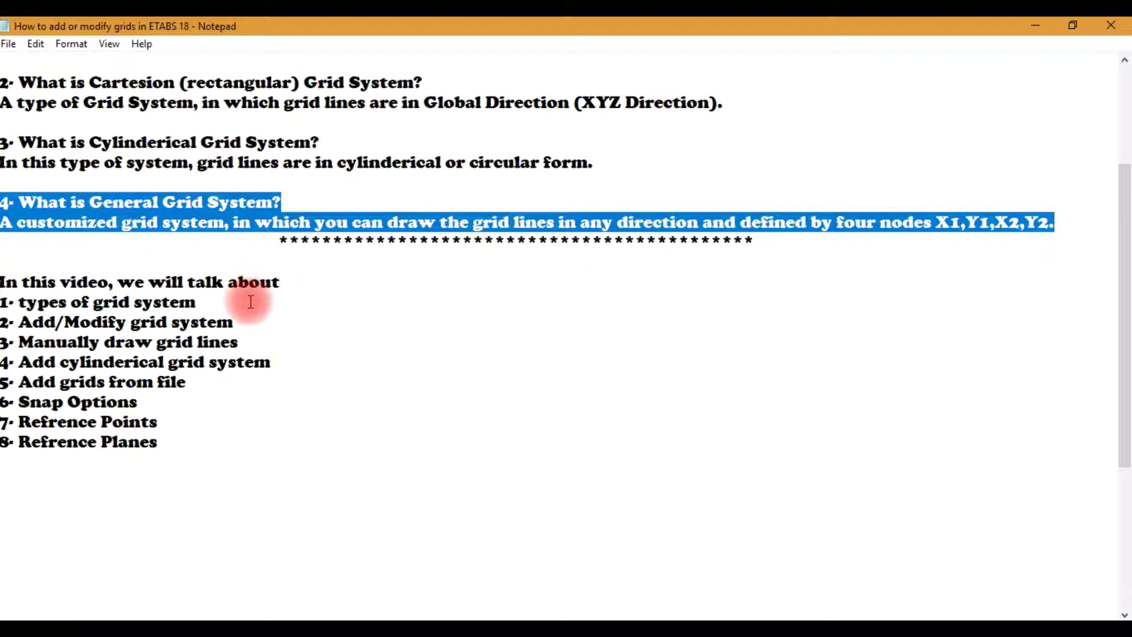
# Step: Highlight the "types of grid system" and "Add/Modify grid system" topics in the notes
pyautogui.click(221, 303)
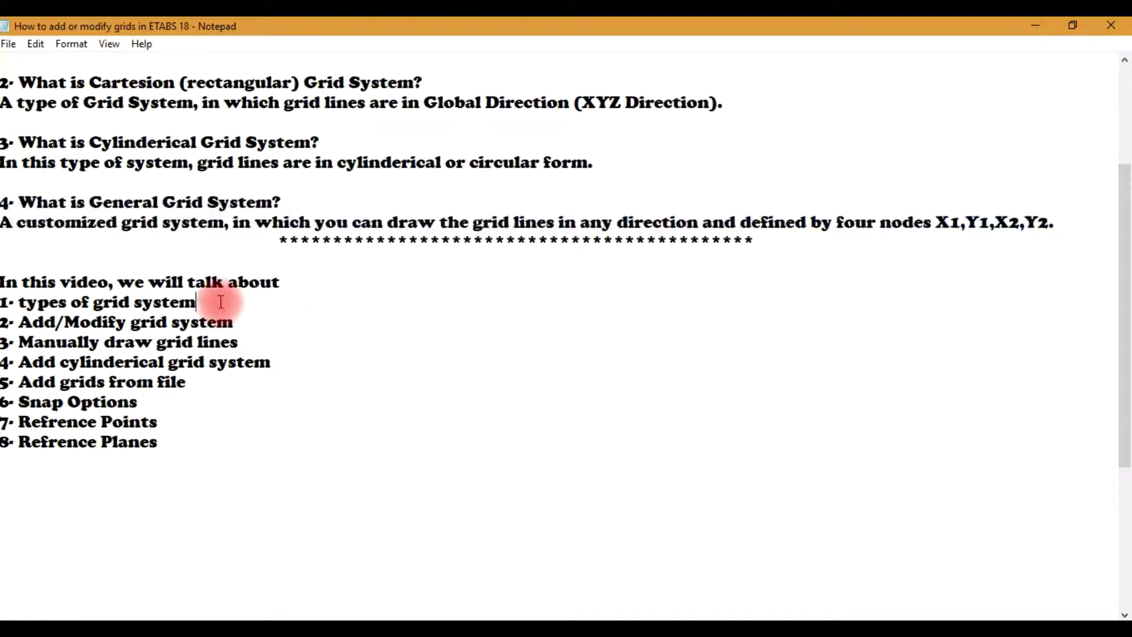
pyautogui.moveTo(221, 302); pyautogui.dragTo(3, 301)
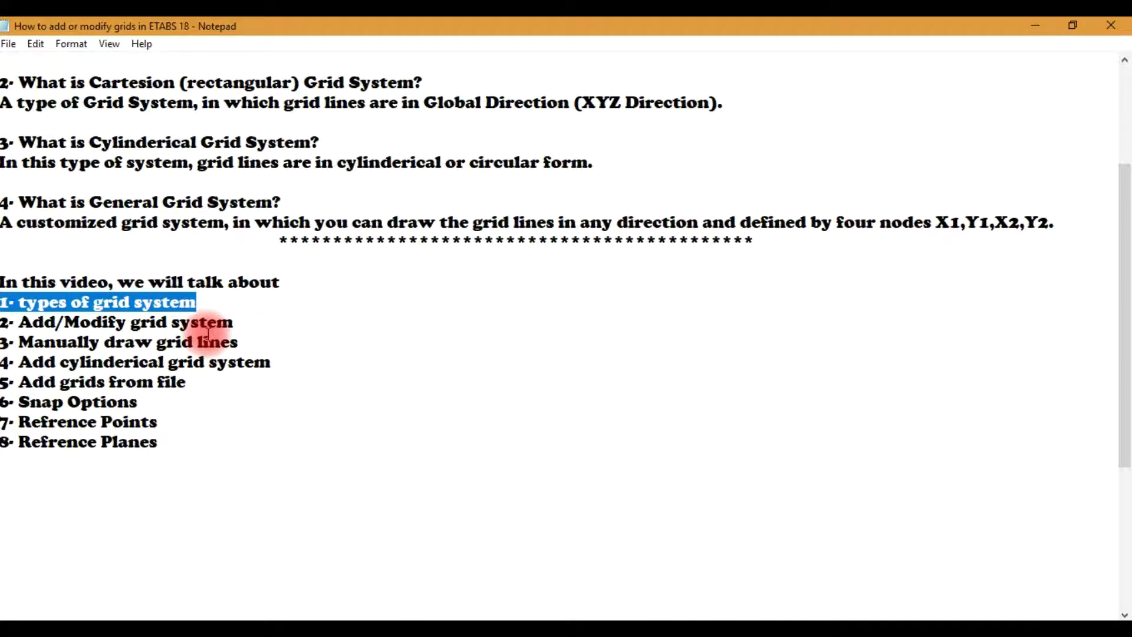
pyautogui.moveTo(260, 318); pyautogui.dragTo(4, 322)
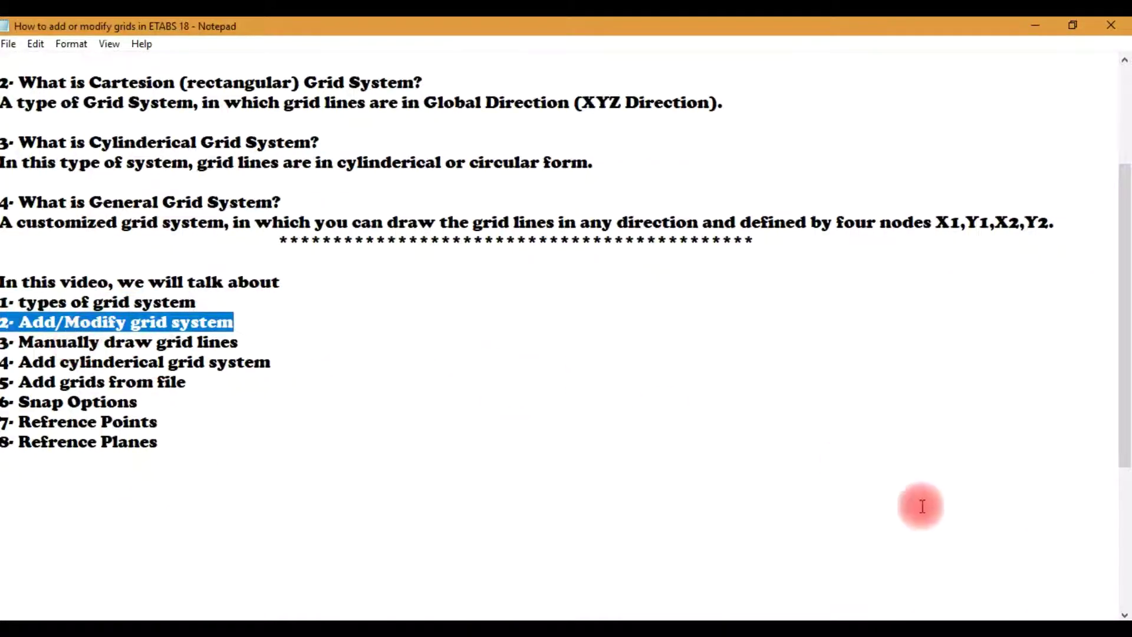
# Step: Switch to ETABS and start a new model
pyautogui.hotkey('alt', 'Tab')
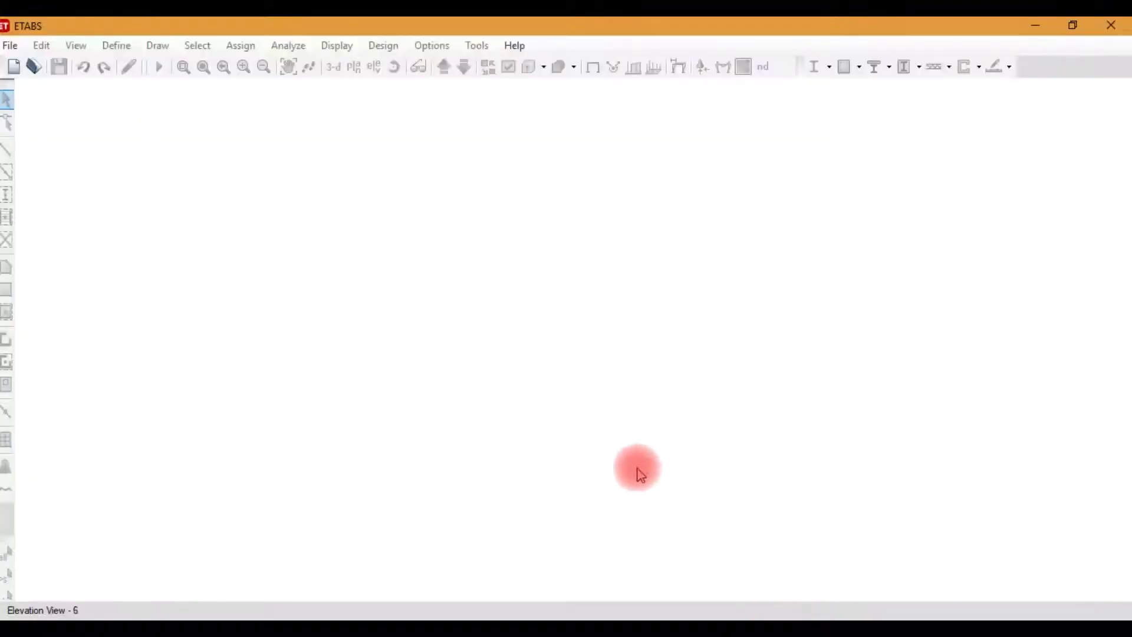
pyautogui.click(10, 46)
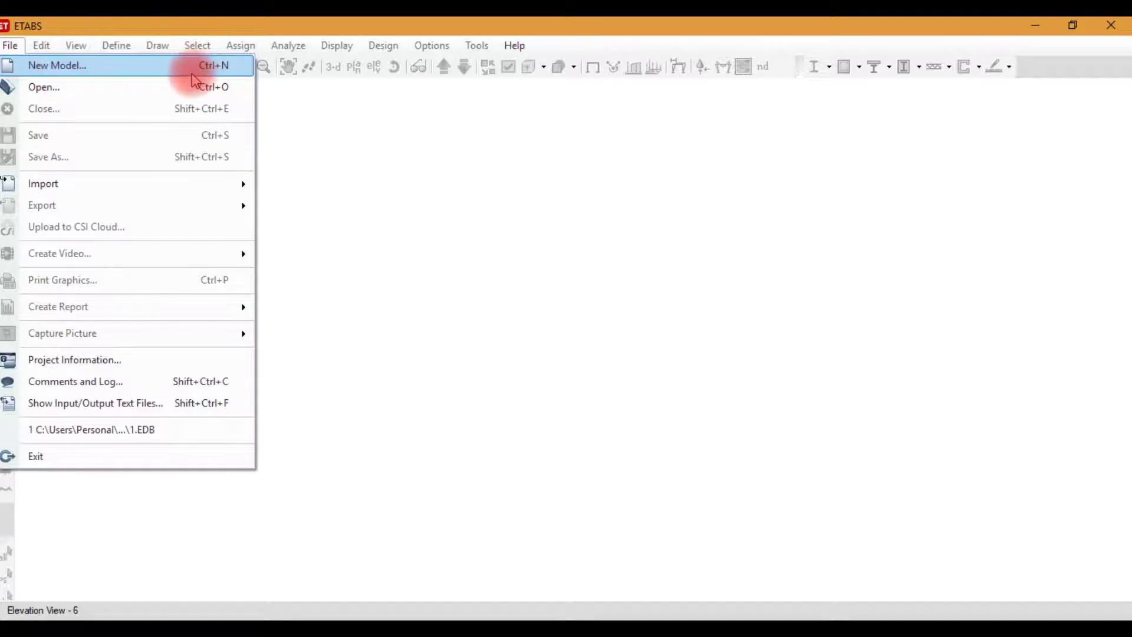
pyautogui.click(239, 68)
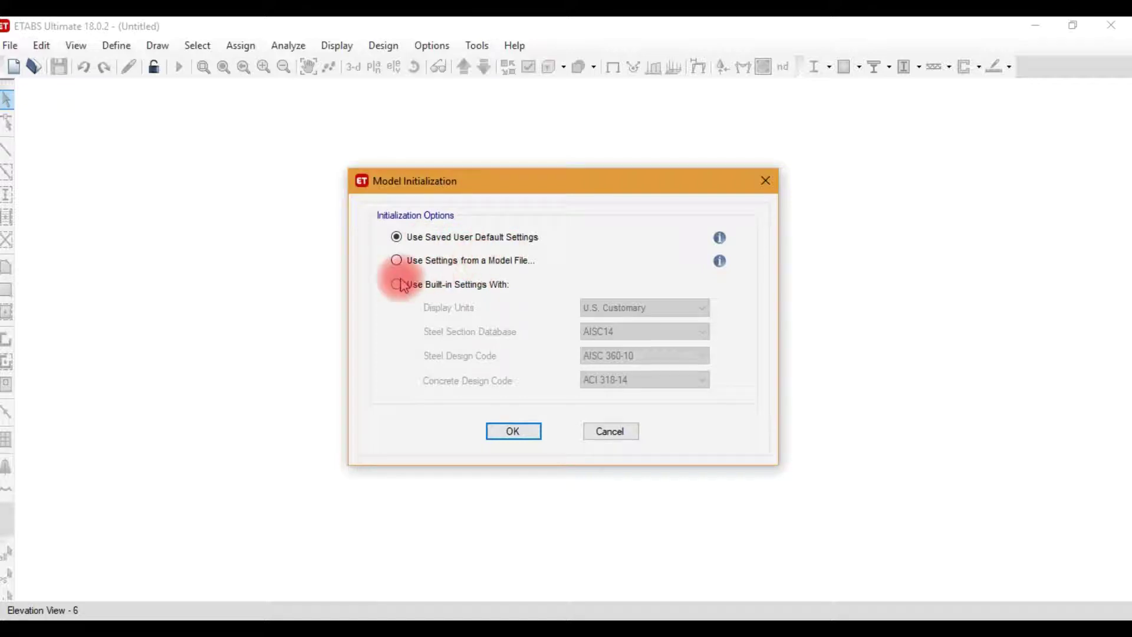
# Step: Initialize the model using built-in settings with U.S. Customary units, the AISC14 section database, AISC 360-10 and ACI 318-14
pyautogui.click(486, 285)
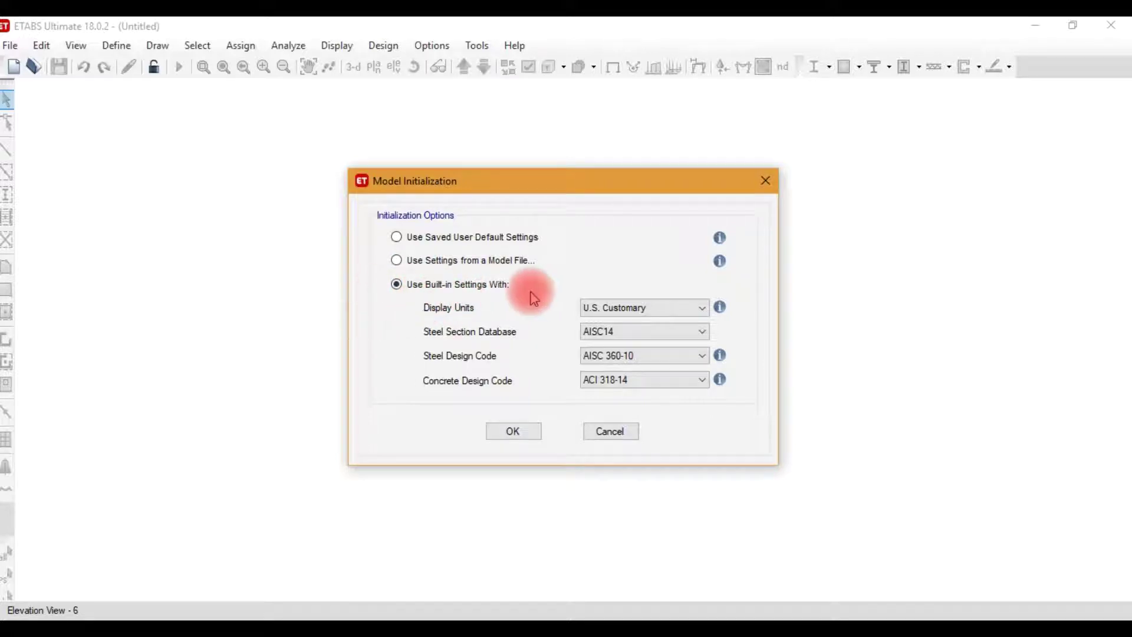
pyautogui.click(633, 311)
pyautogui.click(624, 305)
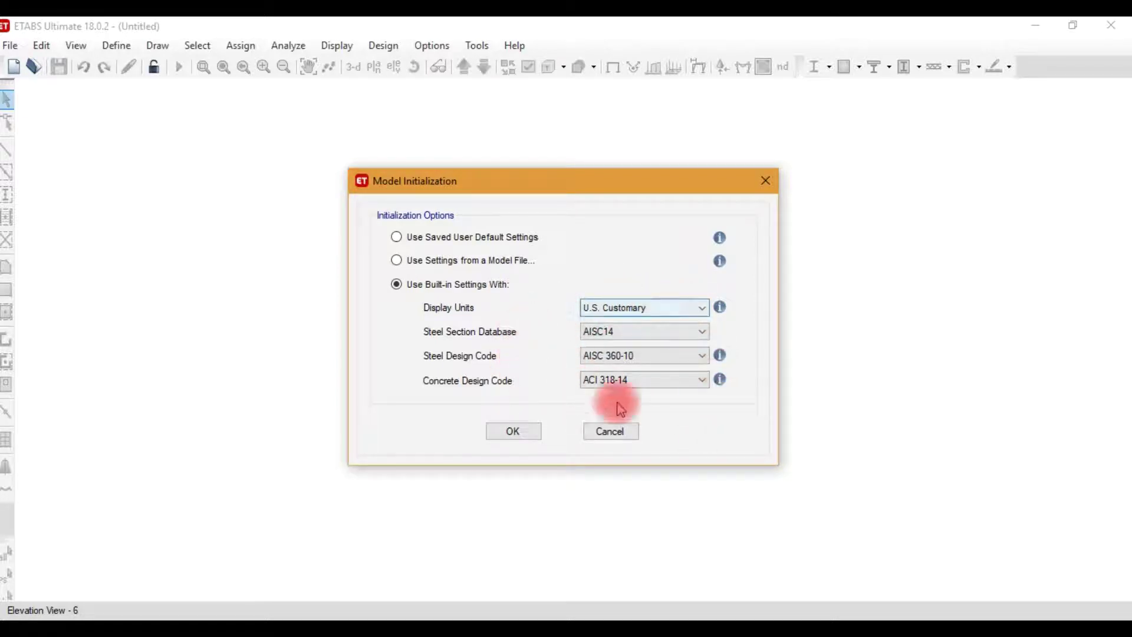
pyautogui.click(629, 308)
pyautogui.click(629, 309)
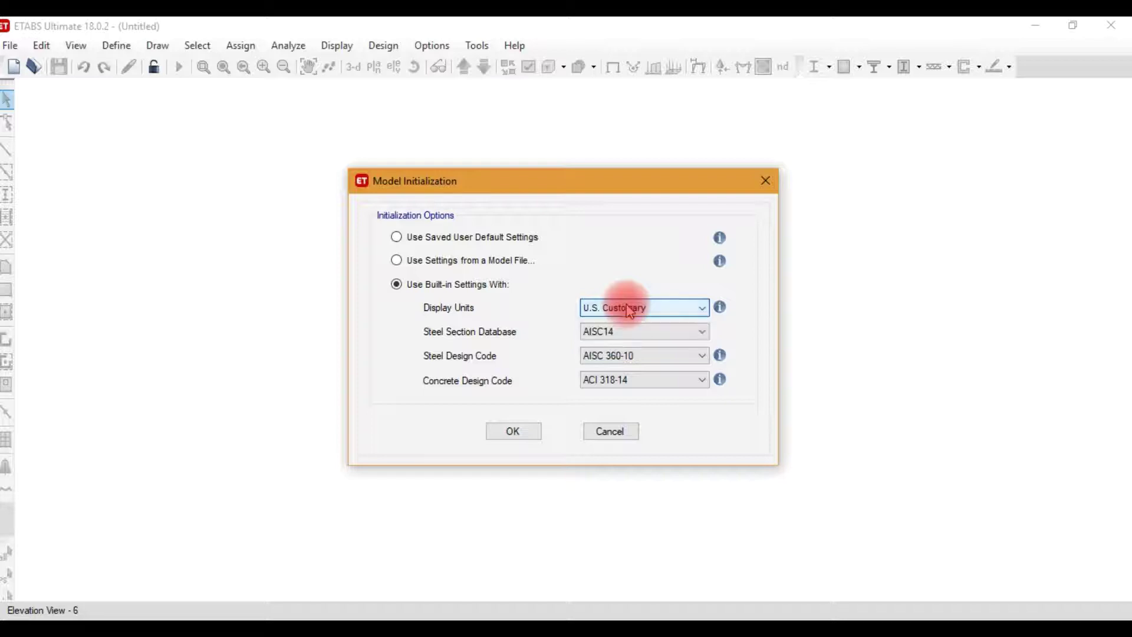
pyautogui.click(536, 432)
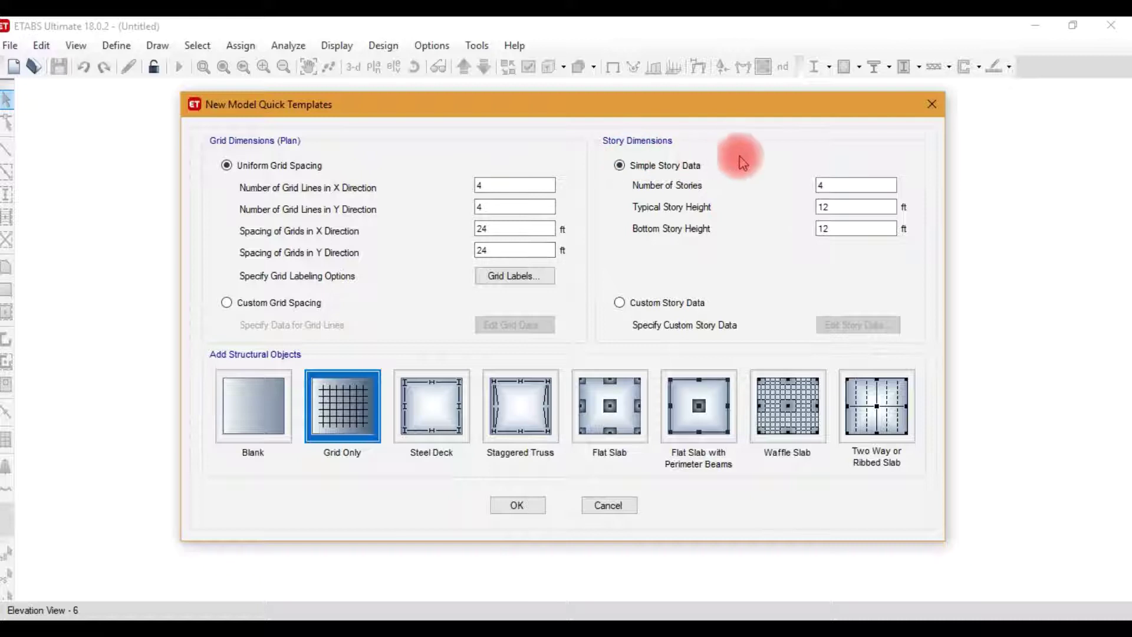
pyautogui.click(841, 185)
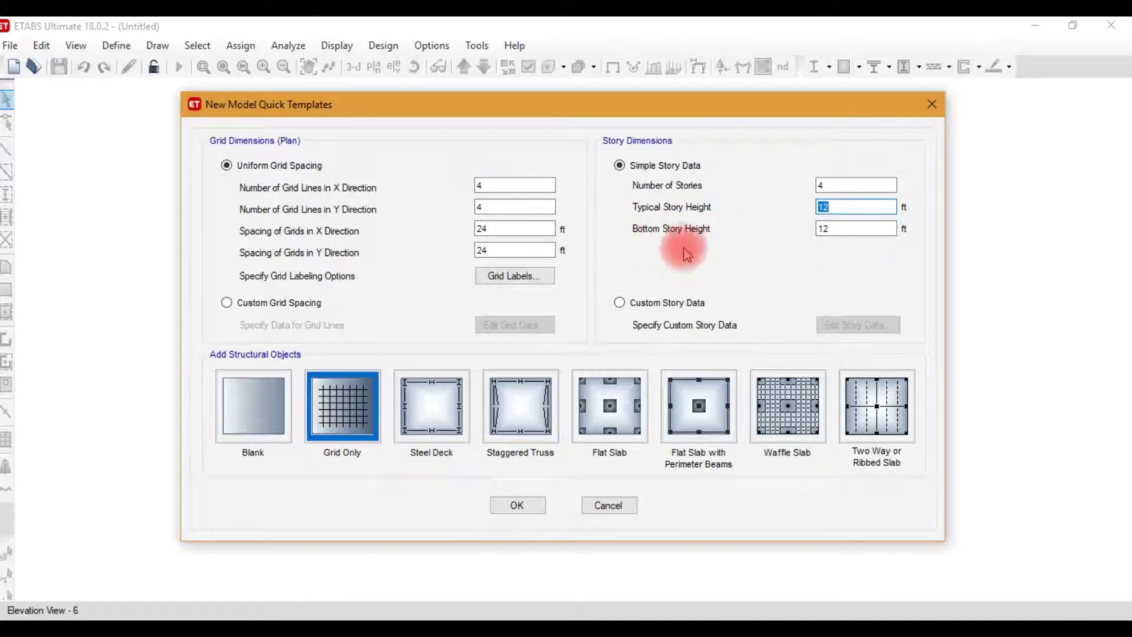
pyautogui.click(834, 230)
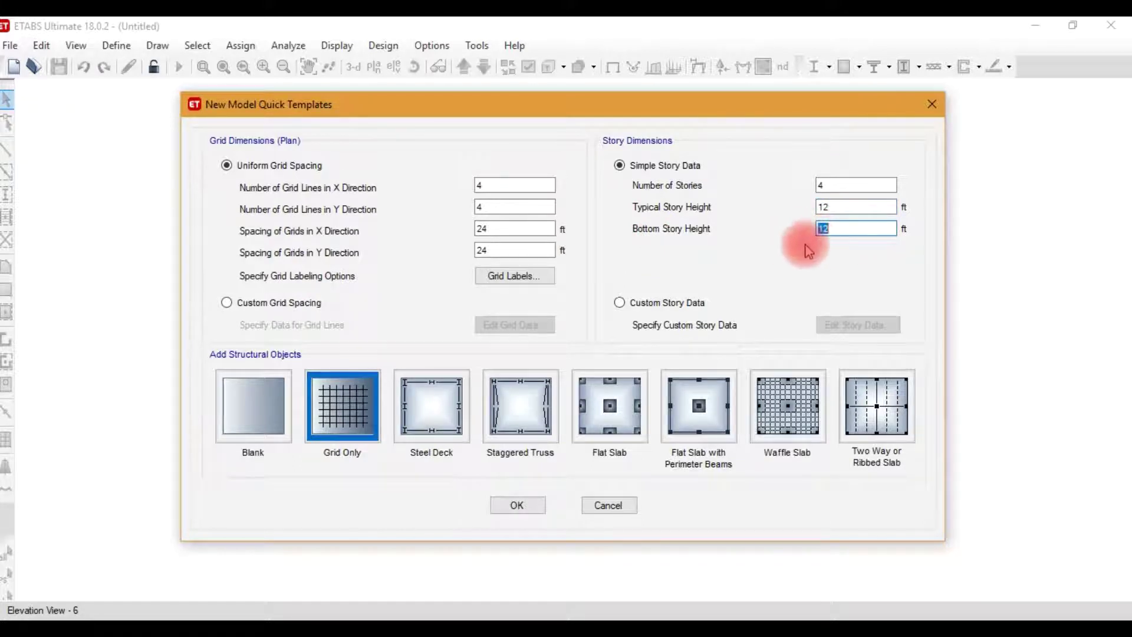
pyautogui.click(272, 312)
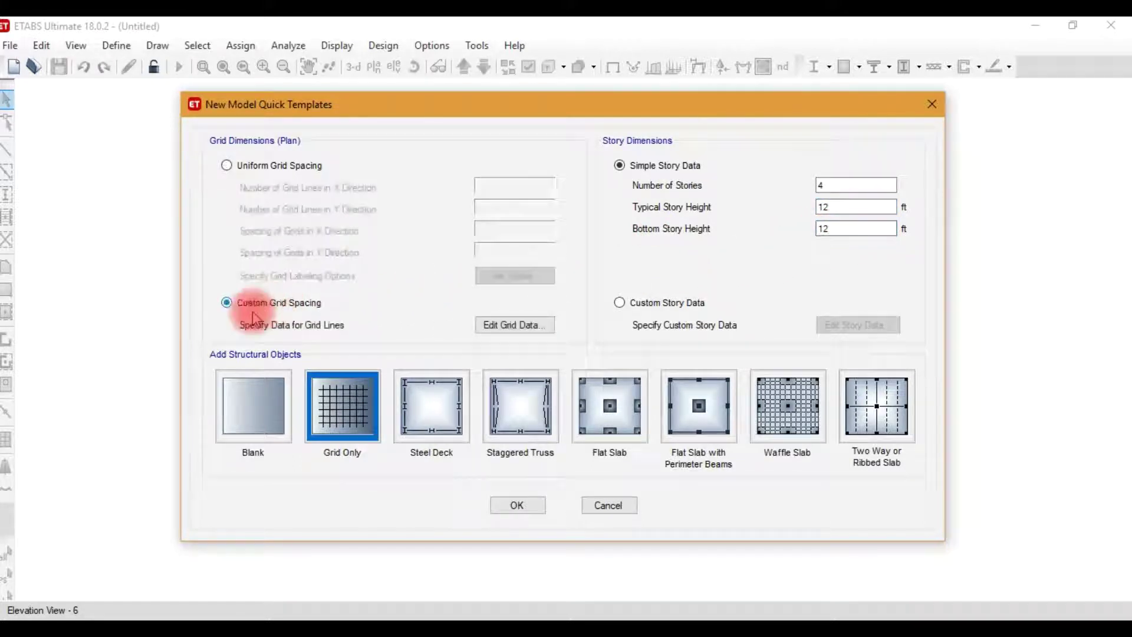
pyautogui.click(307, 171)
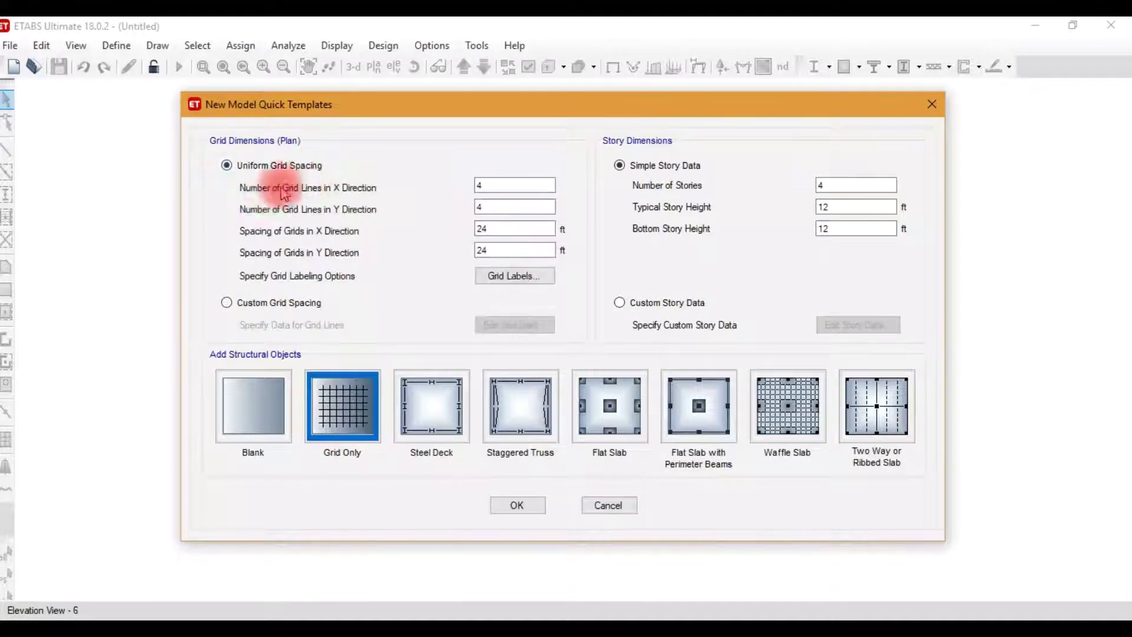
# Step: Choose custom grid spacing for the plan and open its grid data with the values displayed as spacing
pyautogui.click(271, 311)
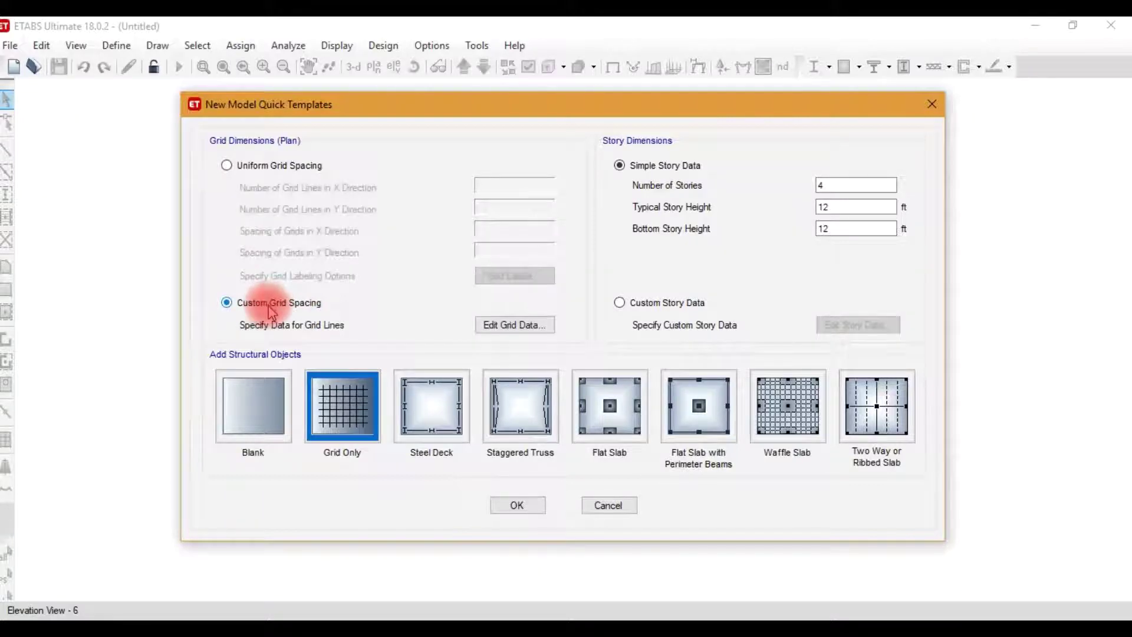
pyautogui.click(521, 333)
pyautogui.click(390, 303)
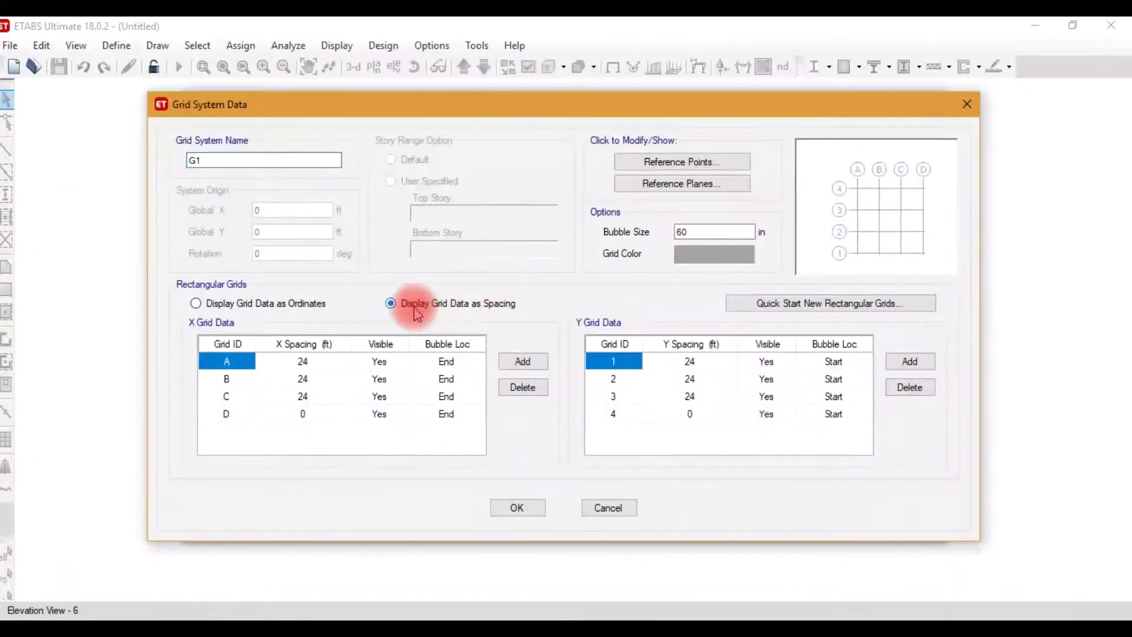
# Step: Set the X grid spacings to 15 ft for A, 20 ft for B and 18 ft for C
pyautogui.click(345, 369)
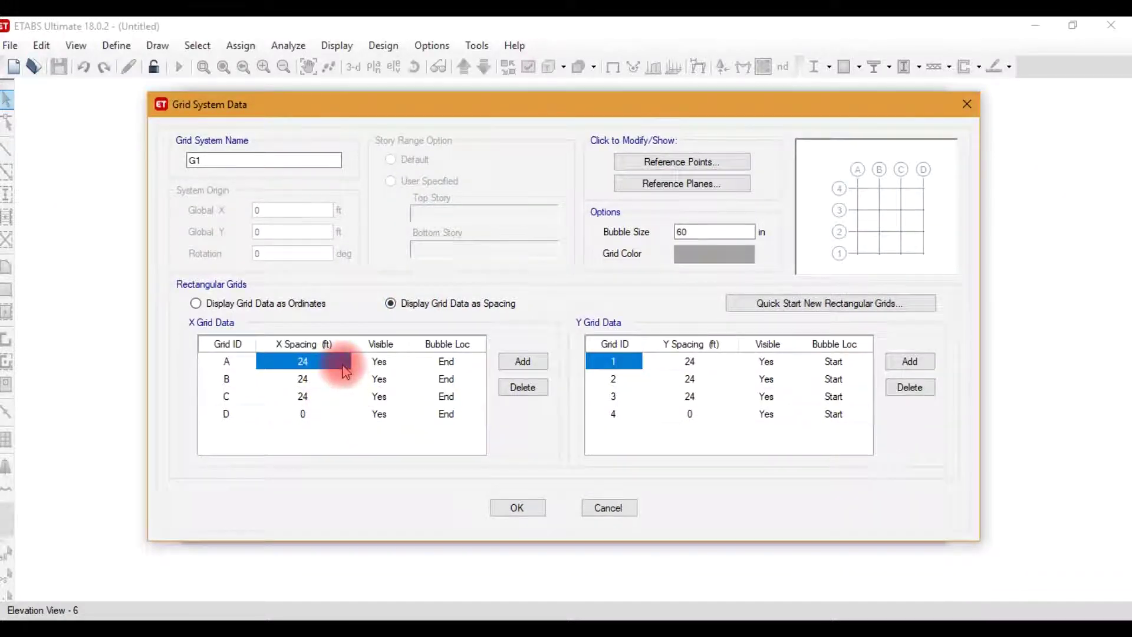
pyautogui.write('15')
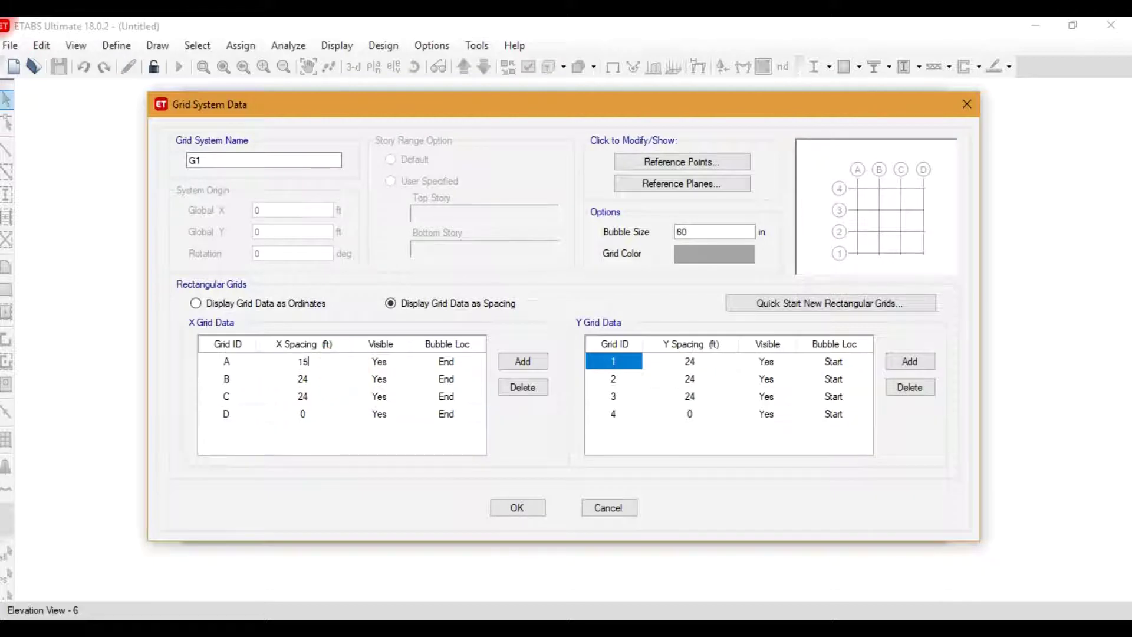
pyautogui.press('Return')
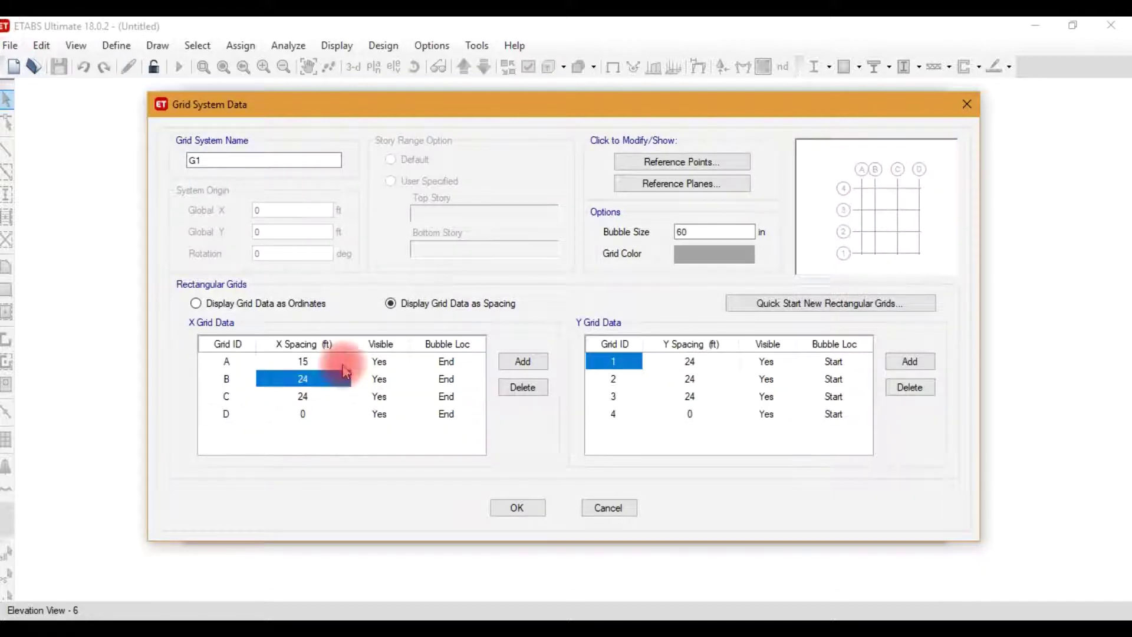
pyautogui.write('20')
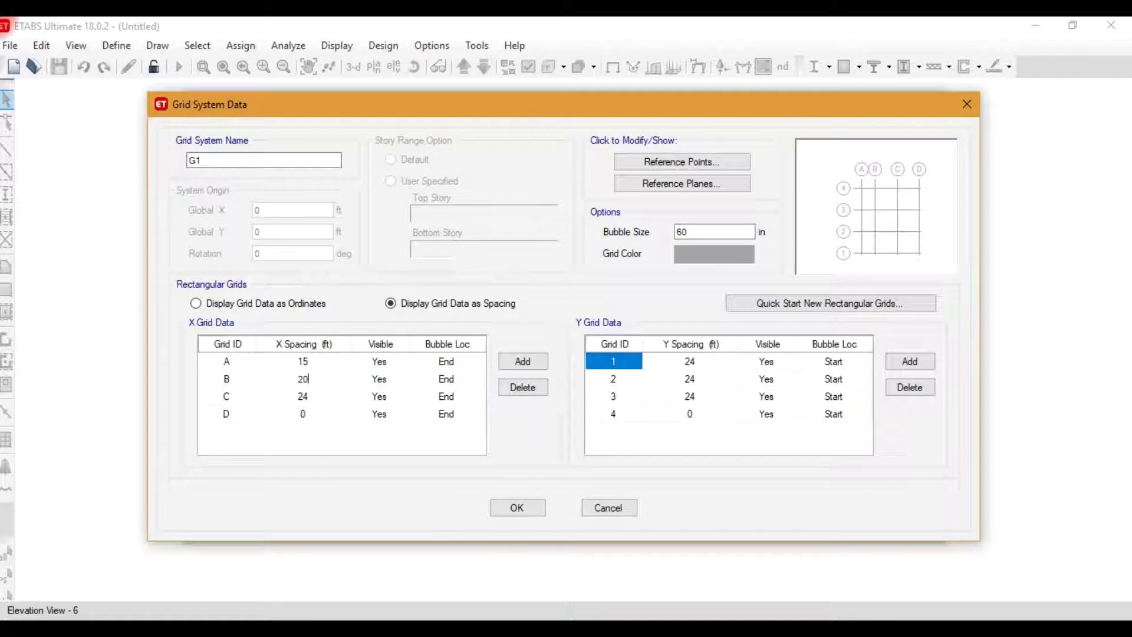
pyautogui.press('Return')
pyautogui.write('18')
pyautogui.press('Return')
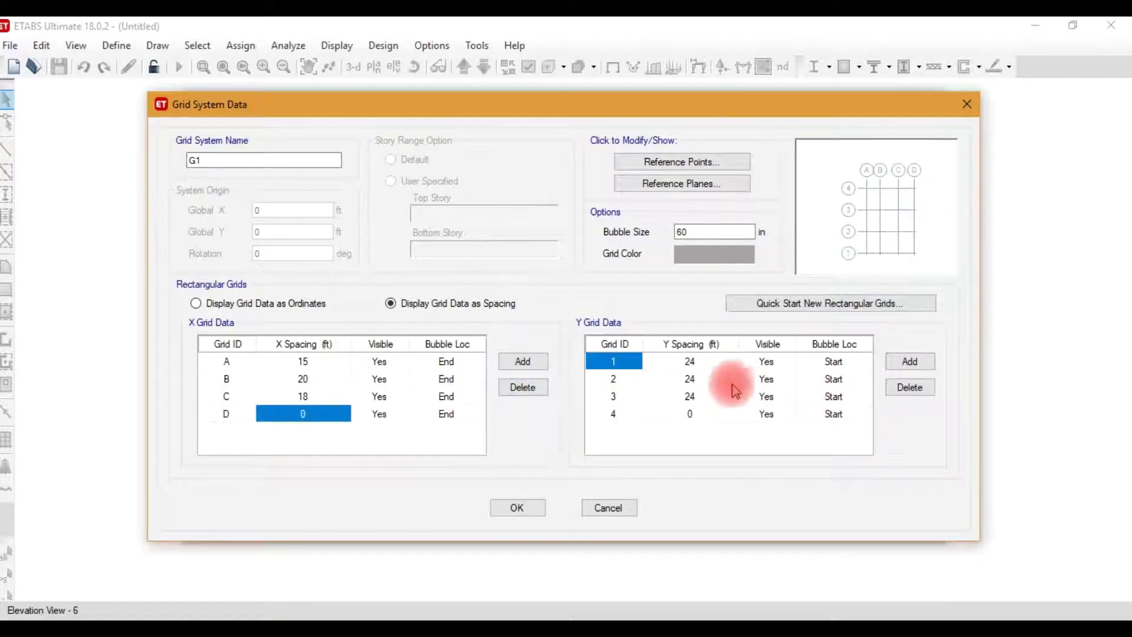
# Step: Set the Y grid spacings to 10 ft for 1, 17 ft for 2 and 21 ft for 3
pyautogui.click(713, 367)
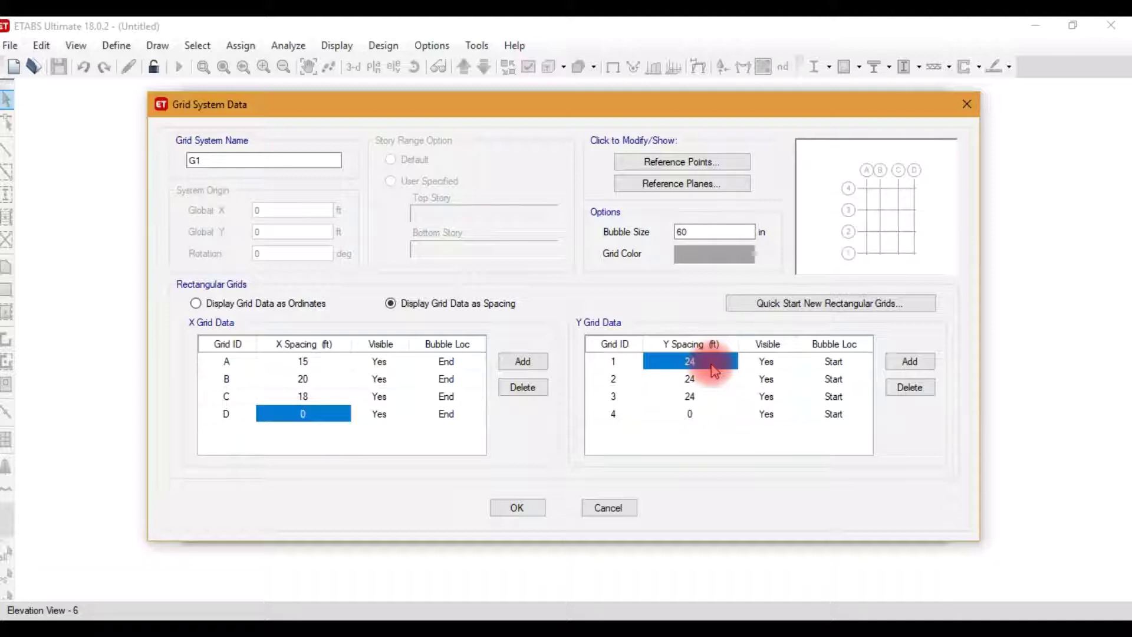
pyautogui.write('10')
pyautogui.press('Return')
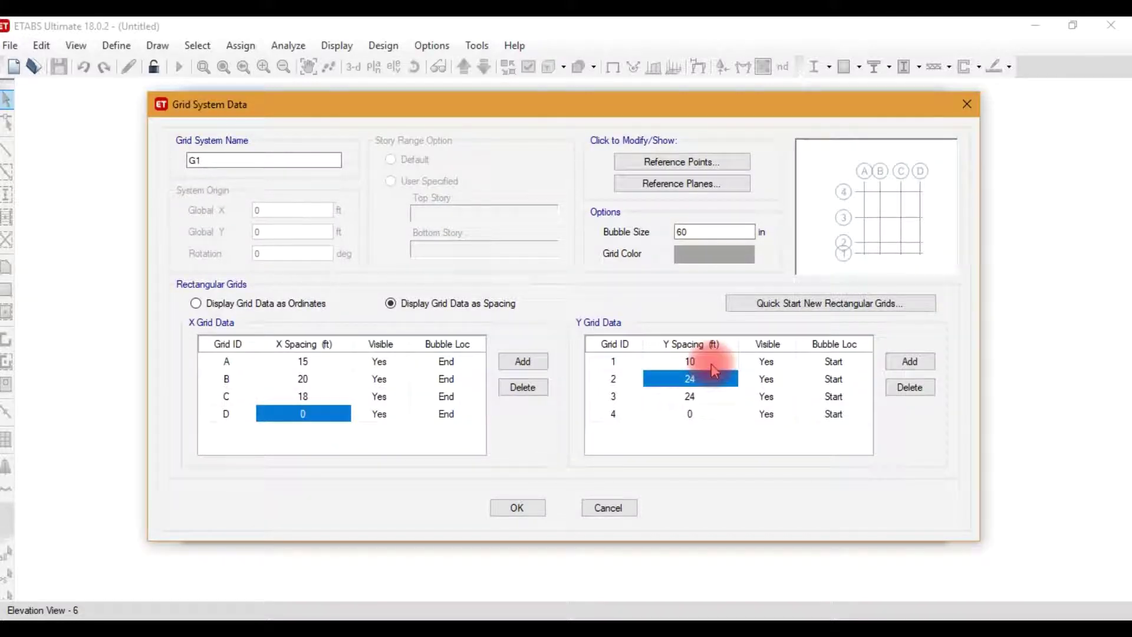
pyautogui.write('17')
pyautogui.press('Return')
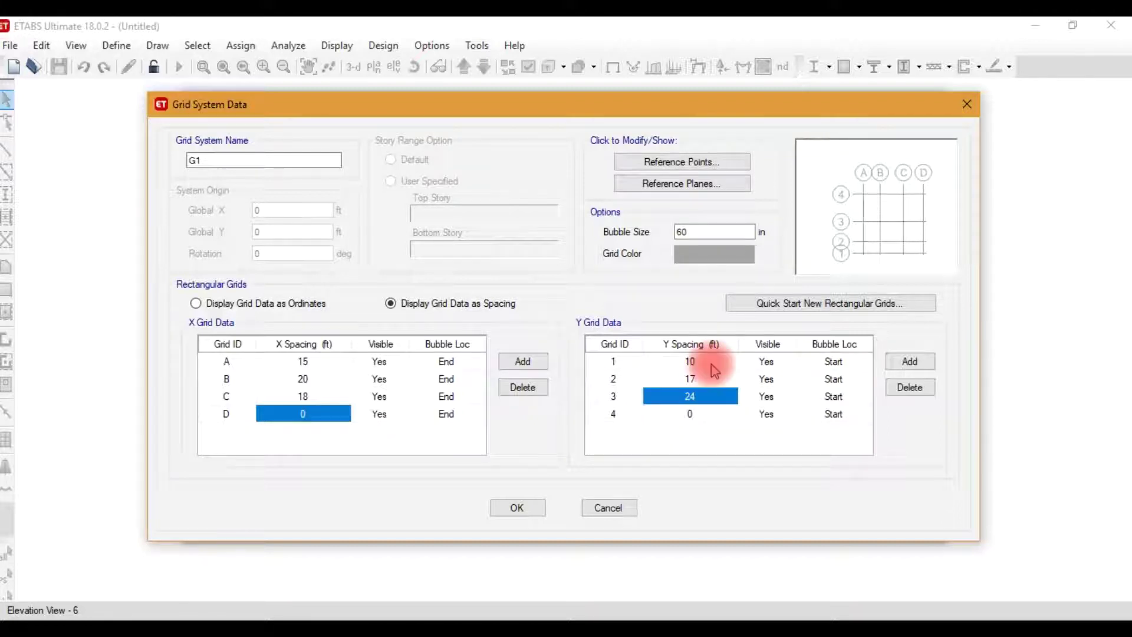
pyautogui.write('21')
pyautogui.press('Return')
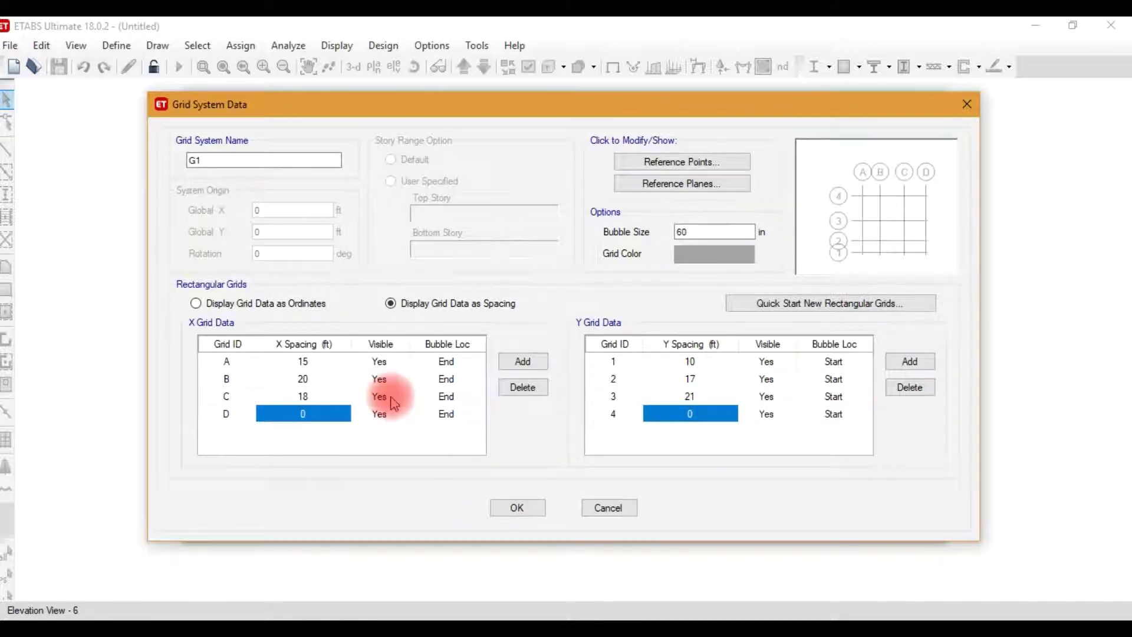
# Step: Turn the visibility of X grid line A off and back on
pyautogui.click(401, 367)
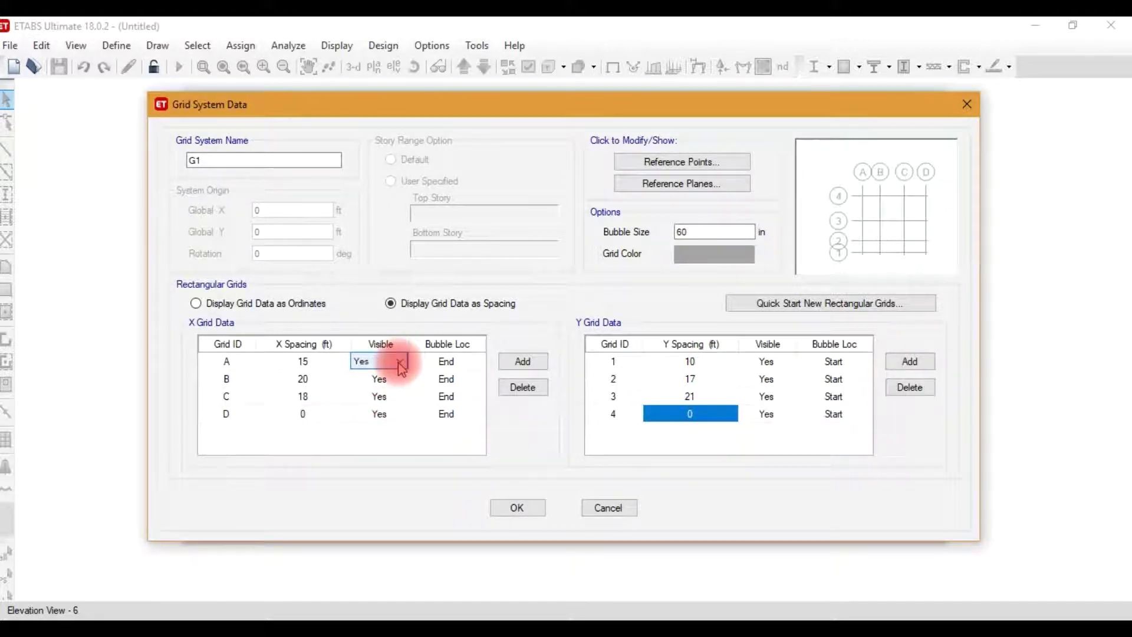
pyautogui.click(401, 363)
pyautogui.click(394, 387)
pyautogui.click(395, 361)
pyautogui.click(401, 374)
# Step: Try the End, Both and None bubble locations for X grid line A and set it to Start
pyautogui.click(452, 359)
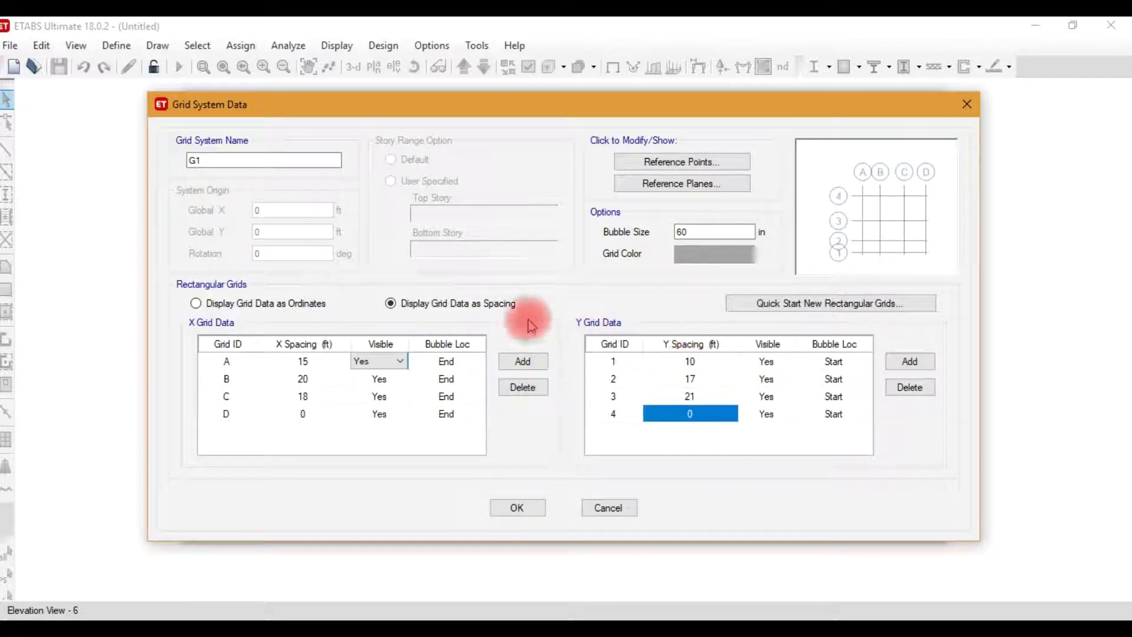
pyautogui.click(457, 360)
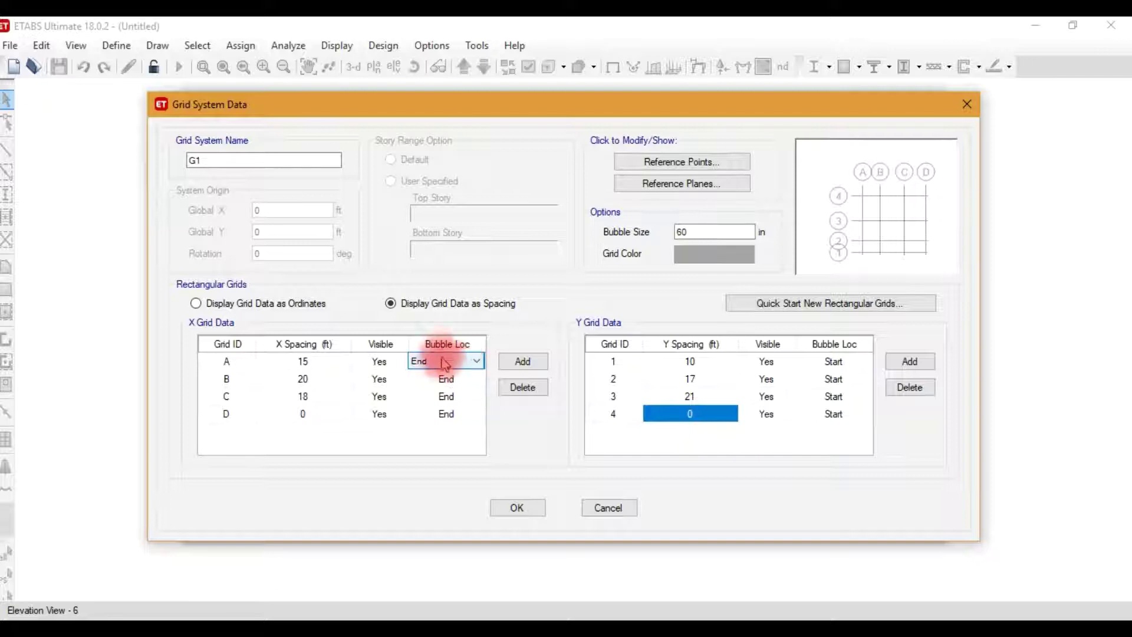
pyautogui.click(446, 359)
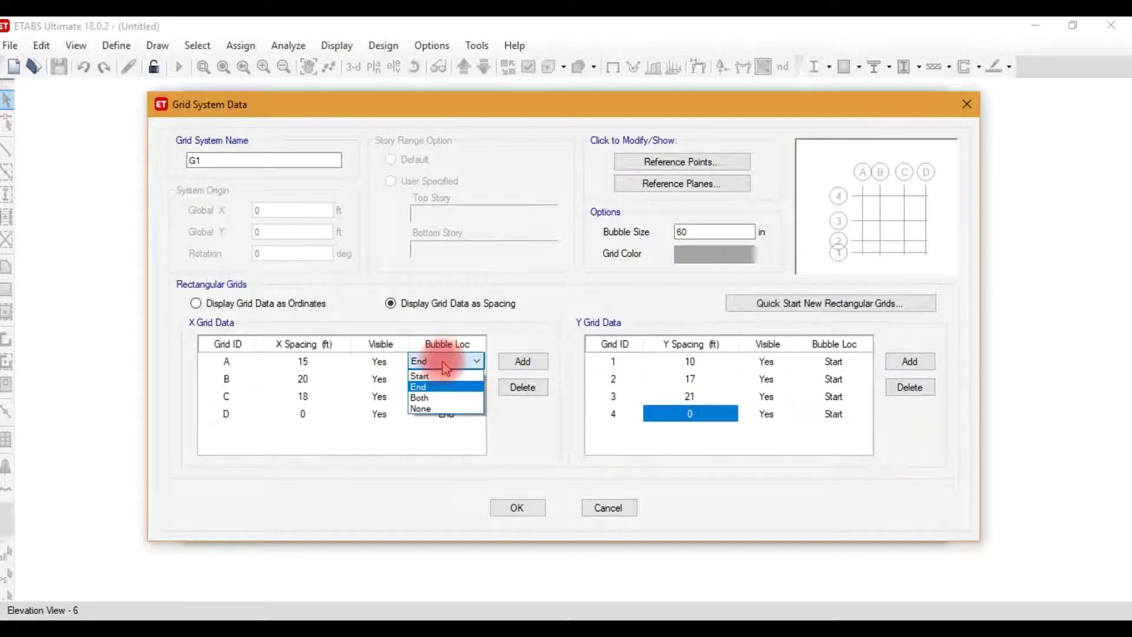
pyautogui.click(446, 370)
pyautogui.click(446, 362)
pyautogui.click(445, 386)
pyautogui.click(446, 362)
pyautogui.click(445, 398)
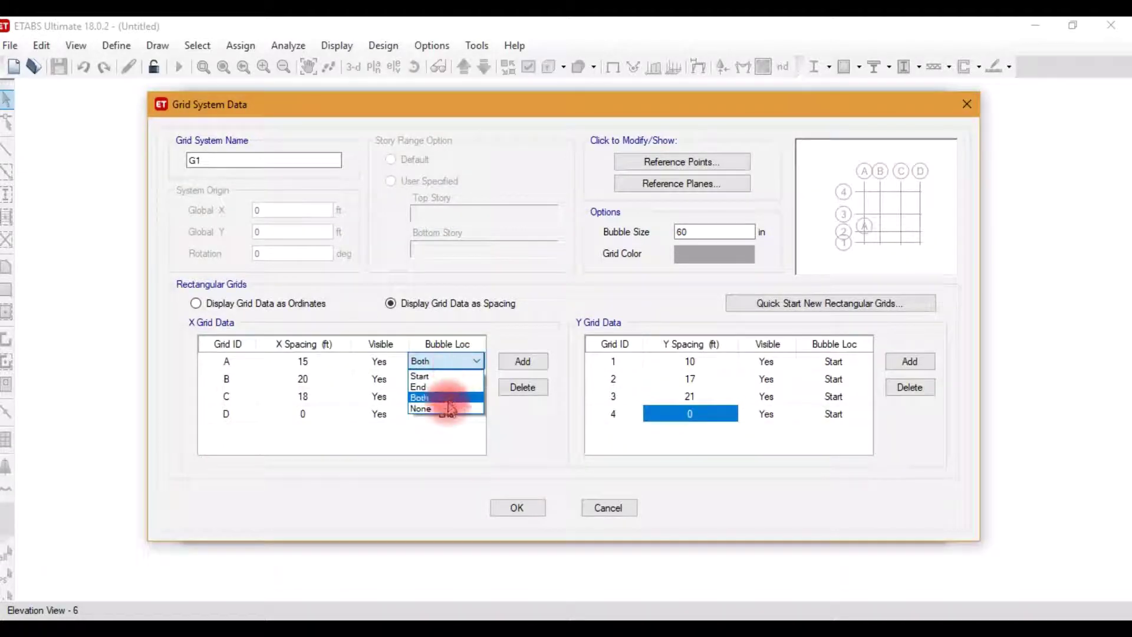
pyautogui.click(446, 409)
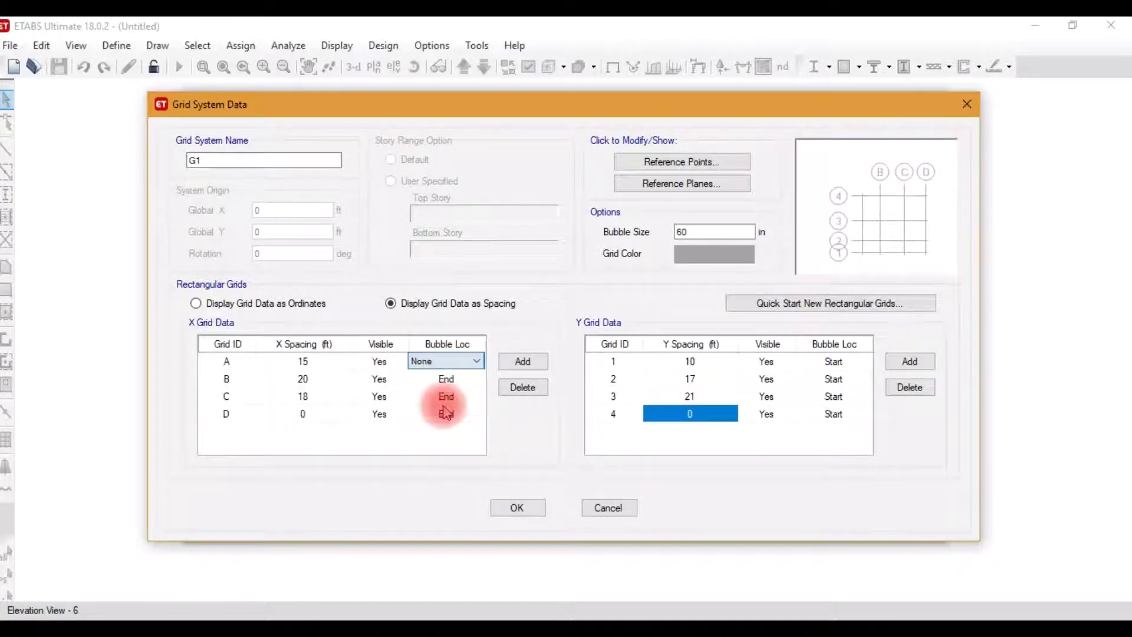
pyautogui.click(454, 361)
pyautogui.click(446, 377)
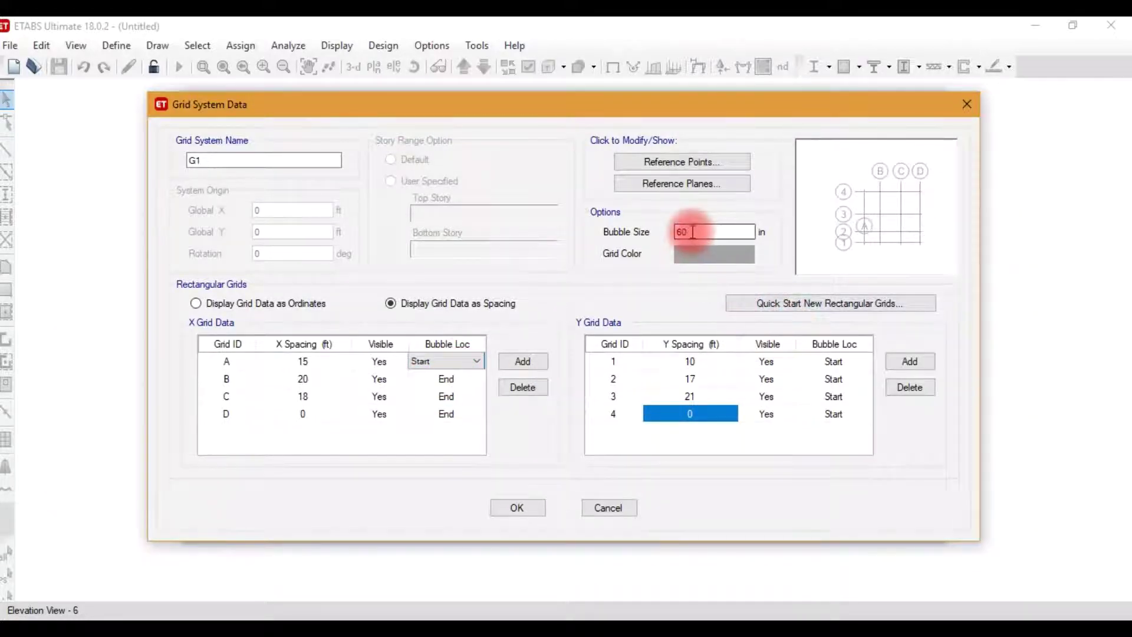
# Step: Try a grid bubble size of 100 in and set it back to 60 in
pyautogui.write('100')
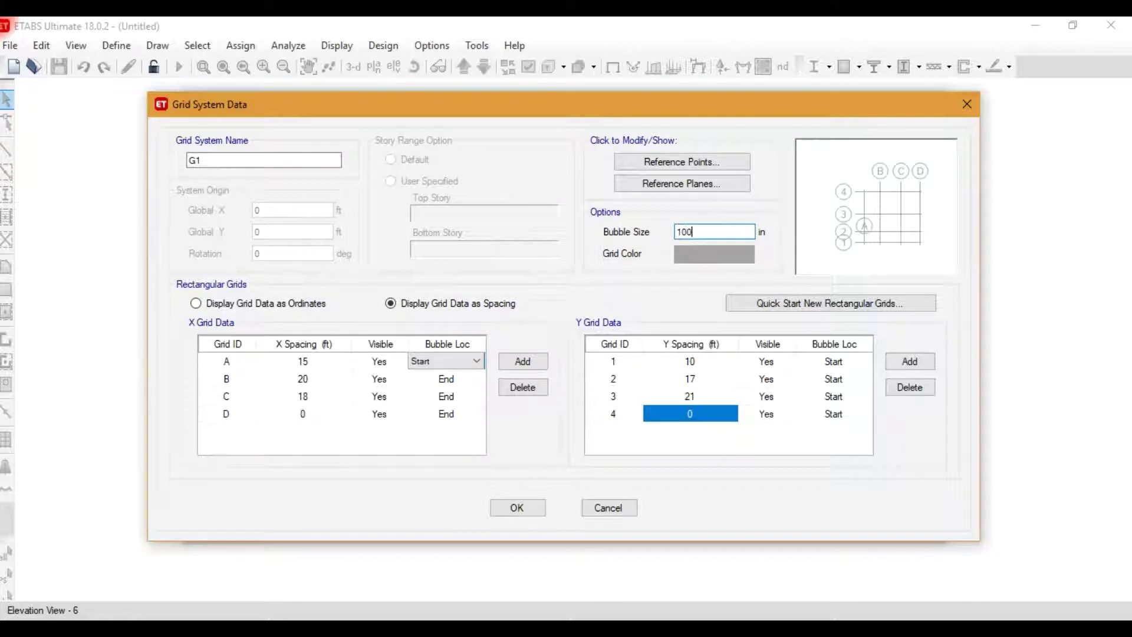
pyautogui.click(692, 232)
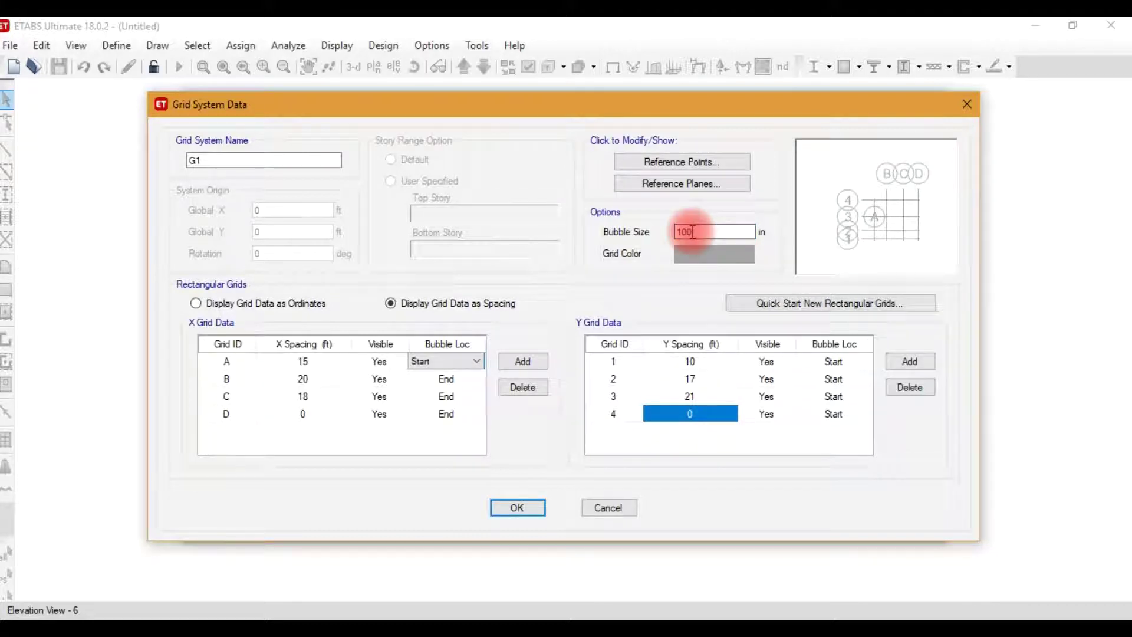
pyautogui.write('60')
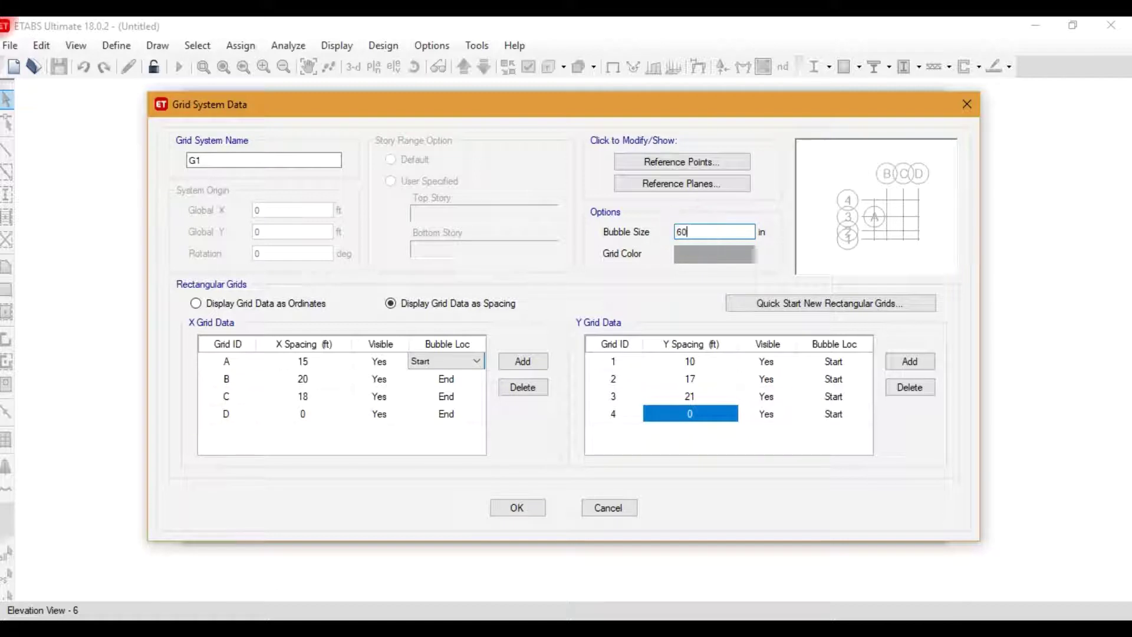
# Step: Change the grid color of grid system G1 to red from the basic colors
pyautogui.click(698, 257)
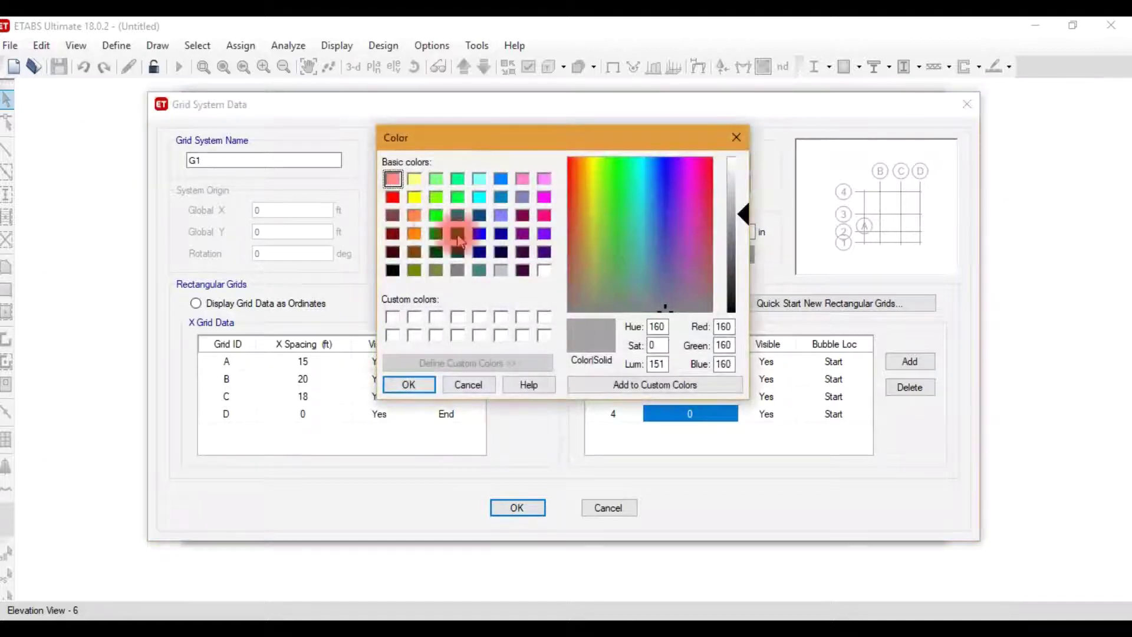
pyautogui.click(392, 197)
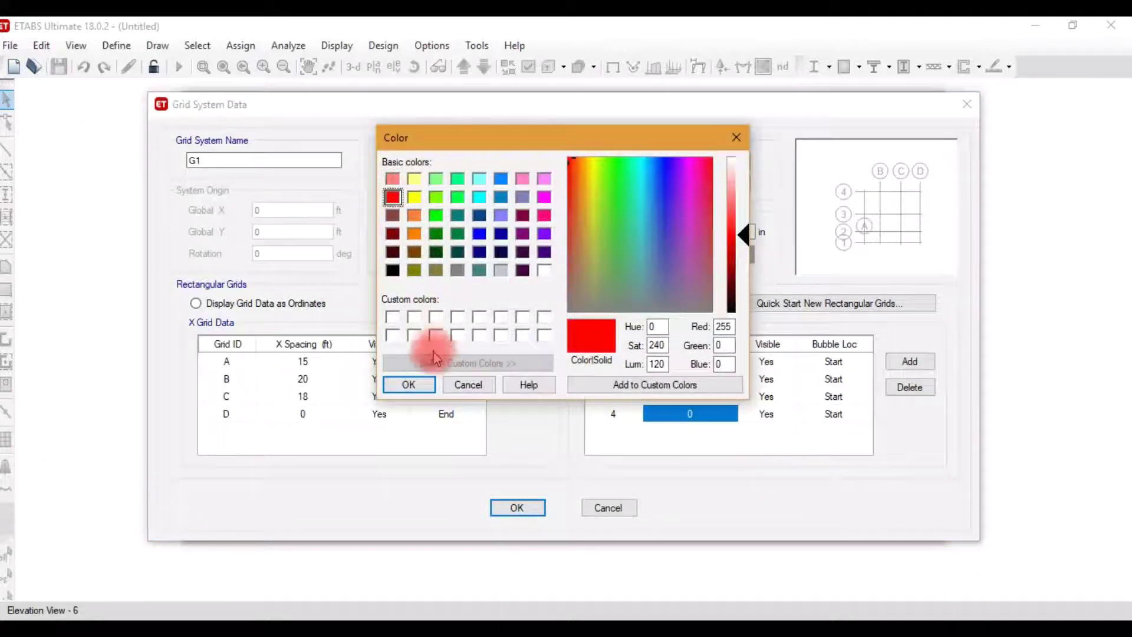
pyautogui.click(409, 384)
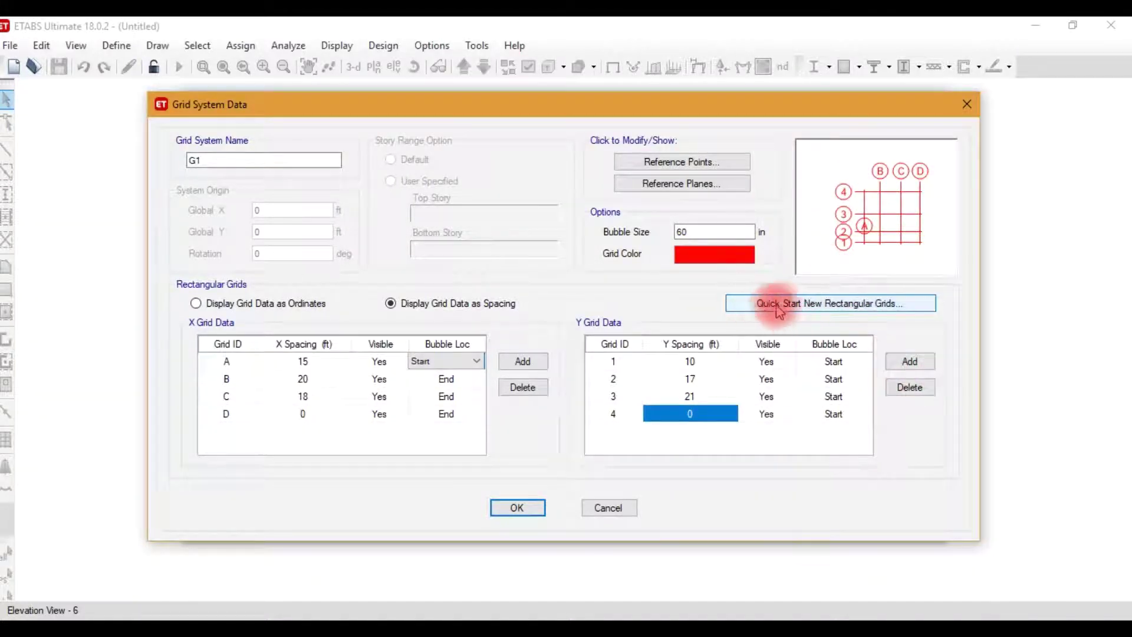
# Step: Examine the quick-start settings for new rectangular grids without applying them
pyautogui.click(817, 303)
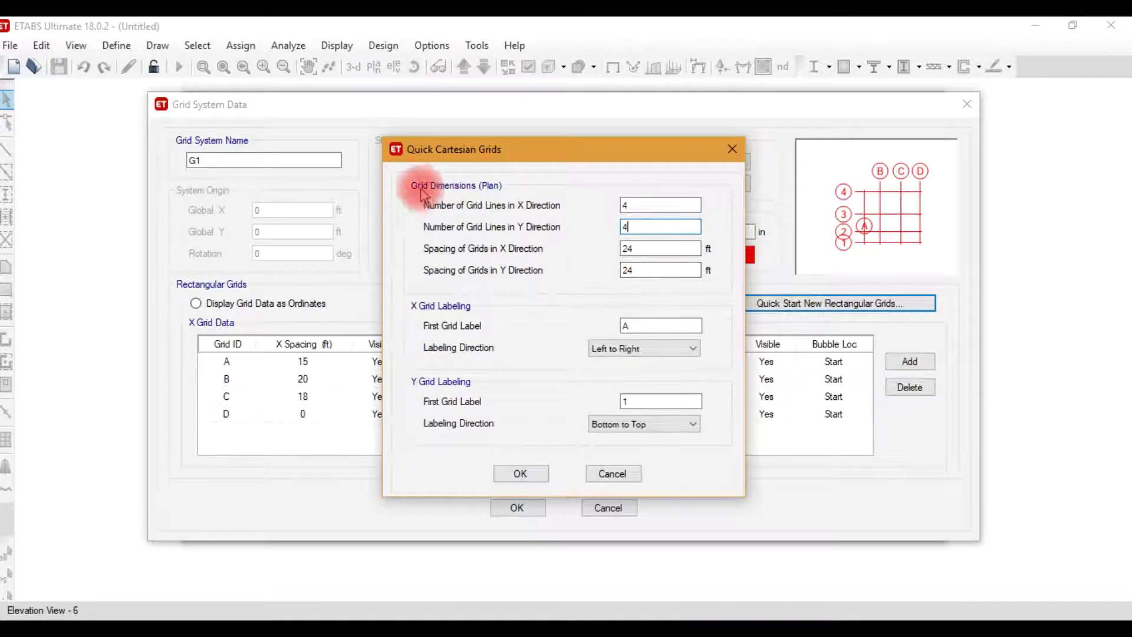
pyautogui.click(627, 245)
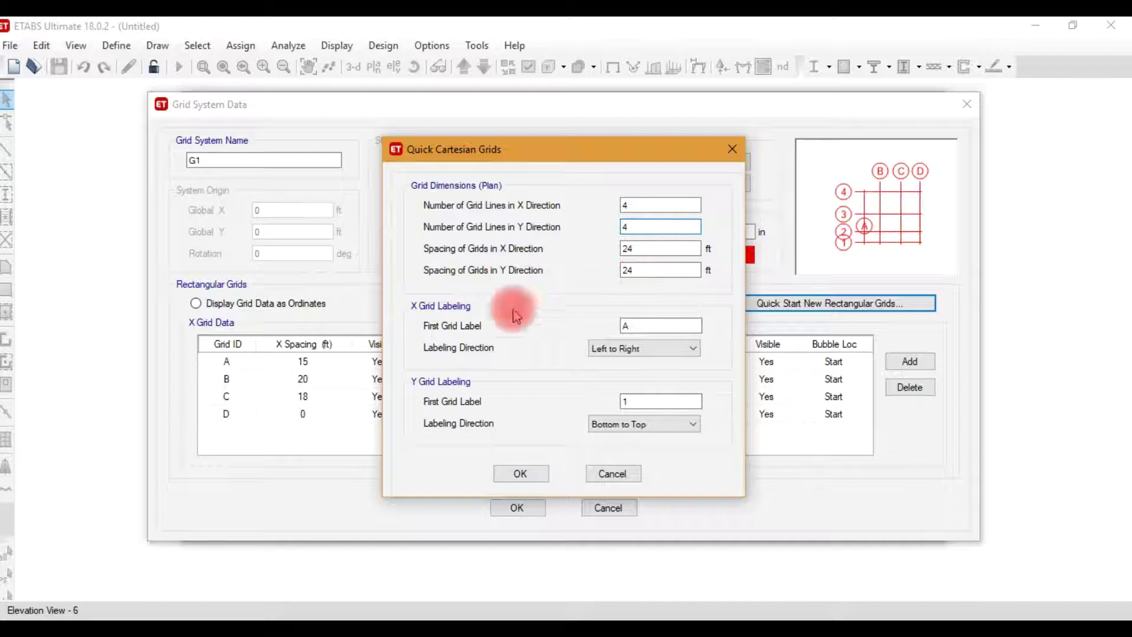
pyautogui.click(612, 474)
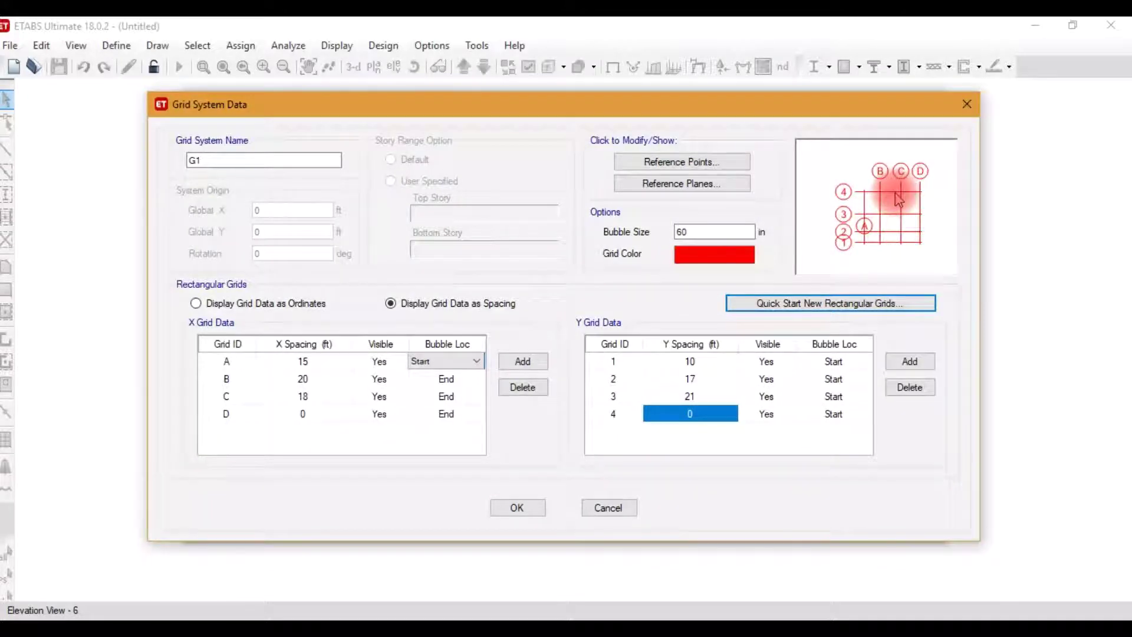
# Step: Review the reference point and reference plane definitions of the grid system without adding any
pyautogui.click(679, 161)
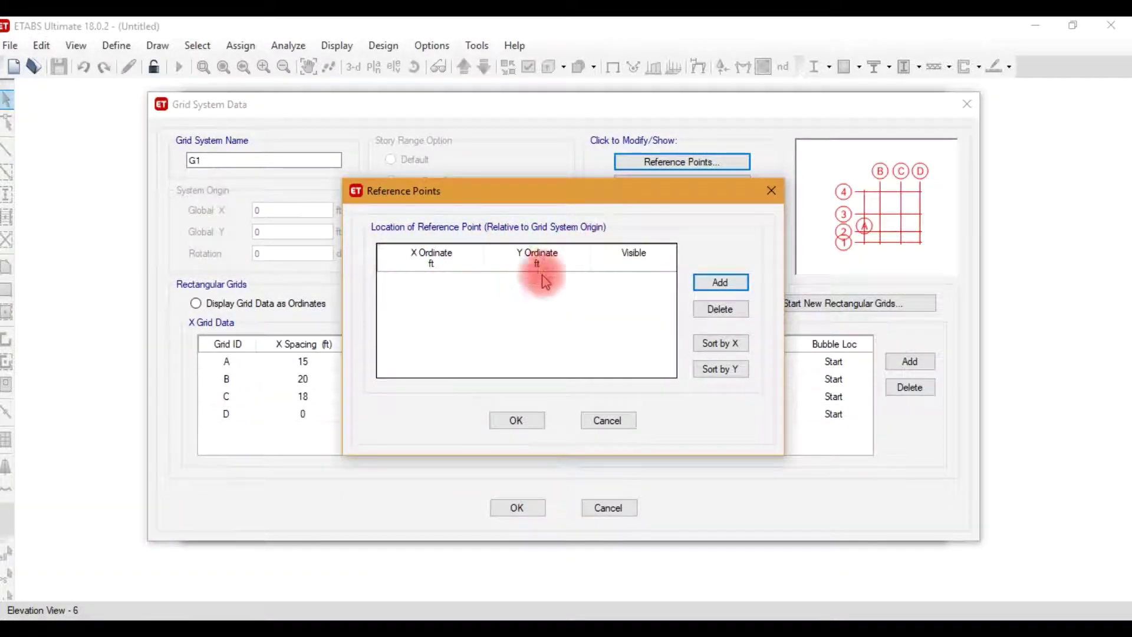
pyautogui.click(608, 419)
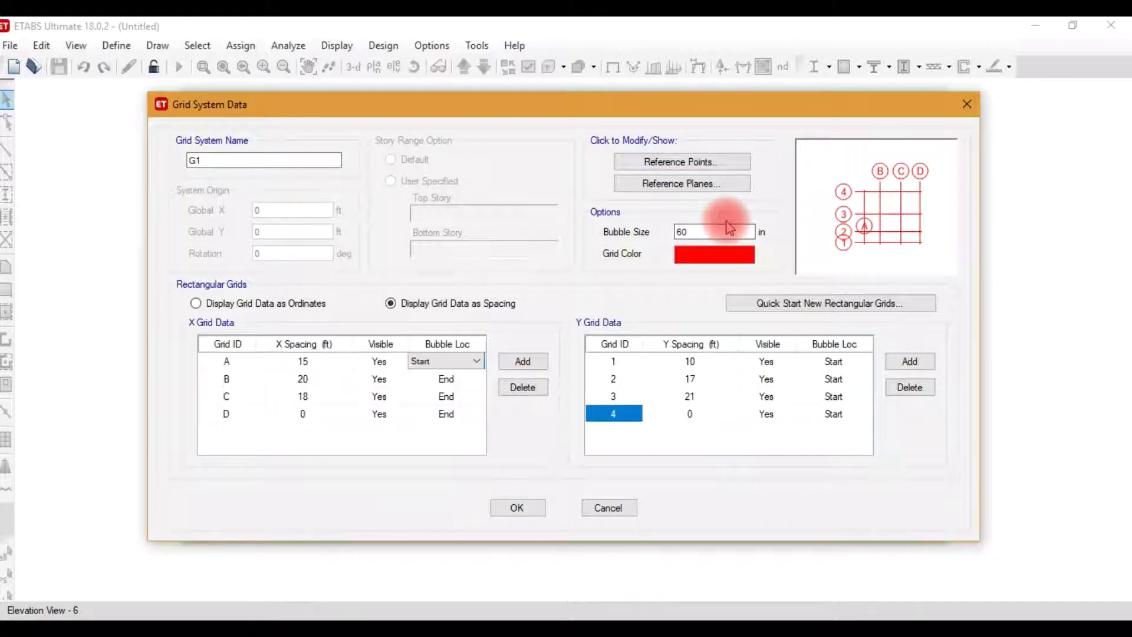
pyautogui.click(711, 183)
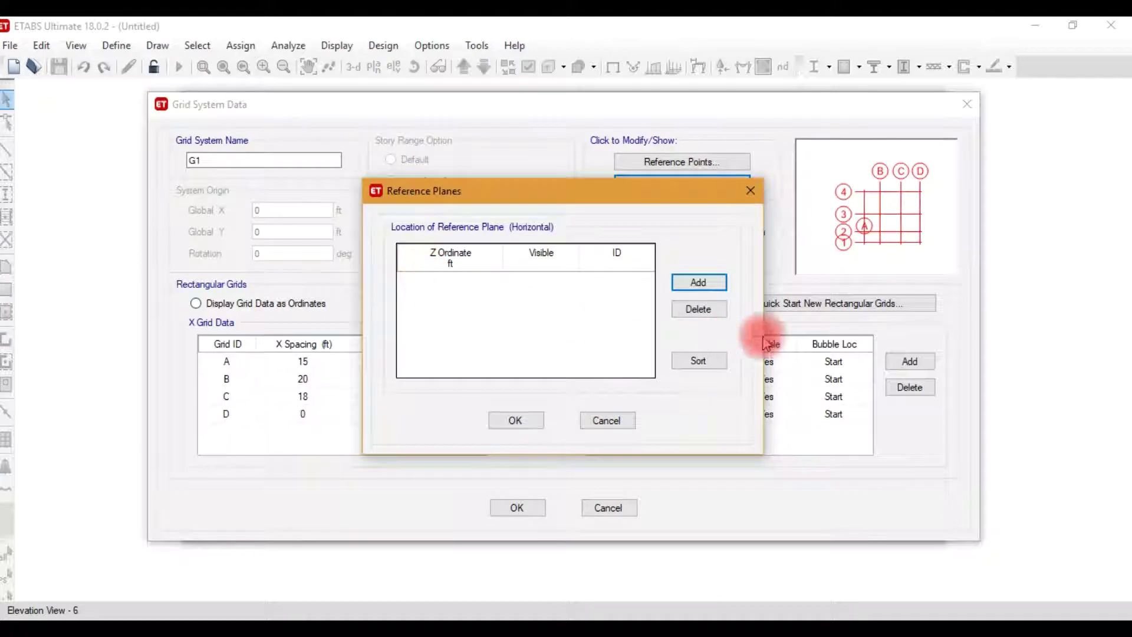
pyautogui.click(752, 198)
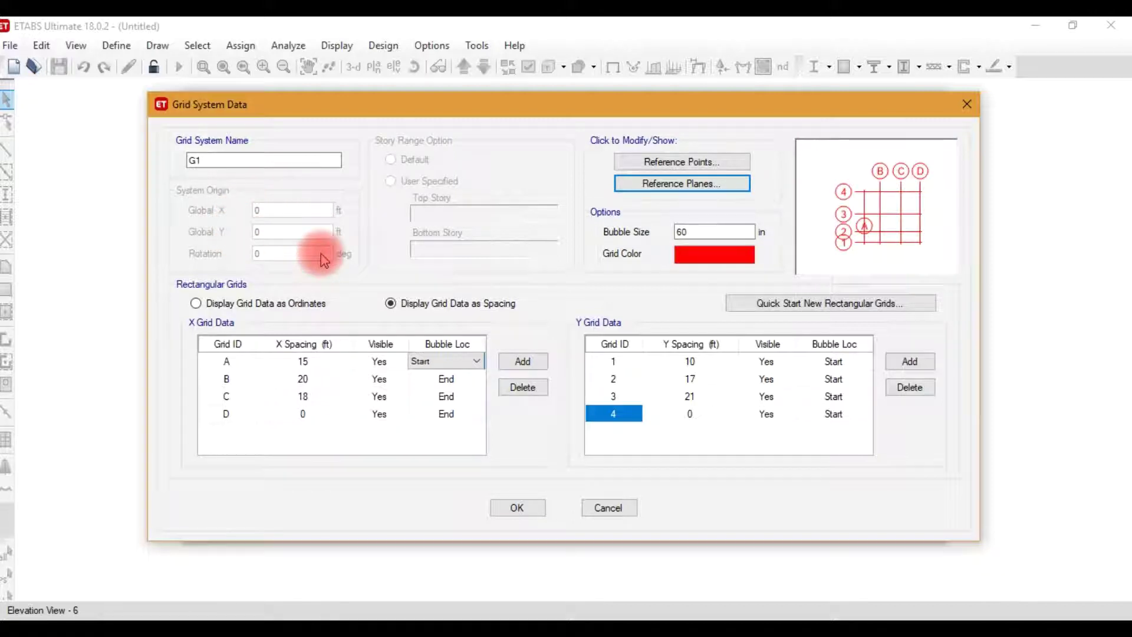
# Step: Accept the grid system data and create the Grid Only model with 4 stories of 12 ft
pyautogui.click(517, 507)
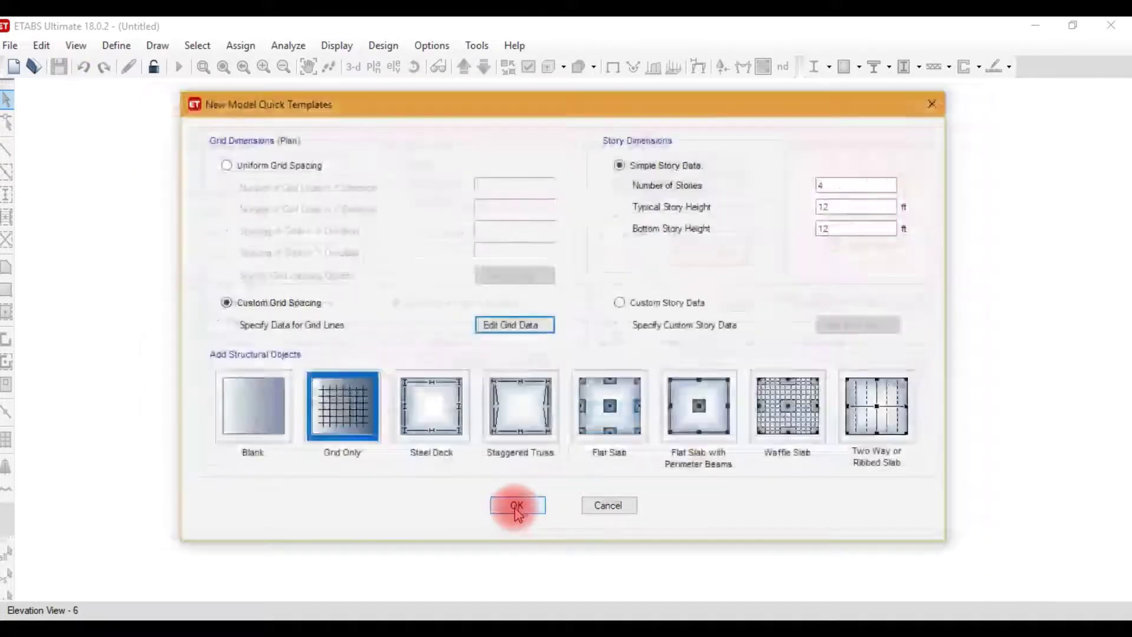
pyautogui.click(517, 506)
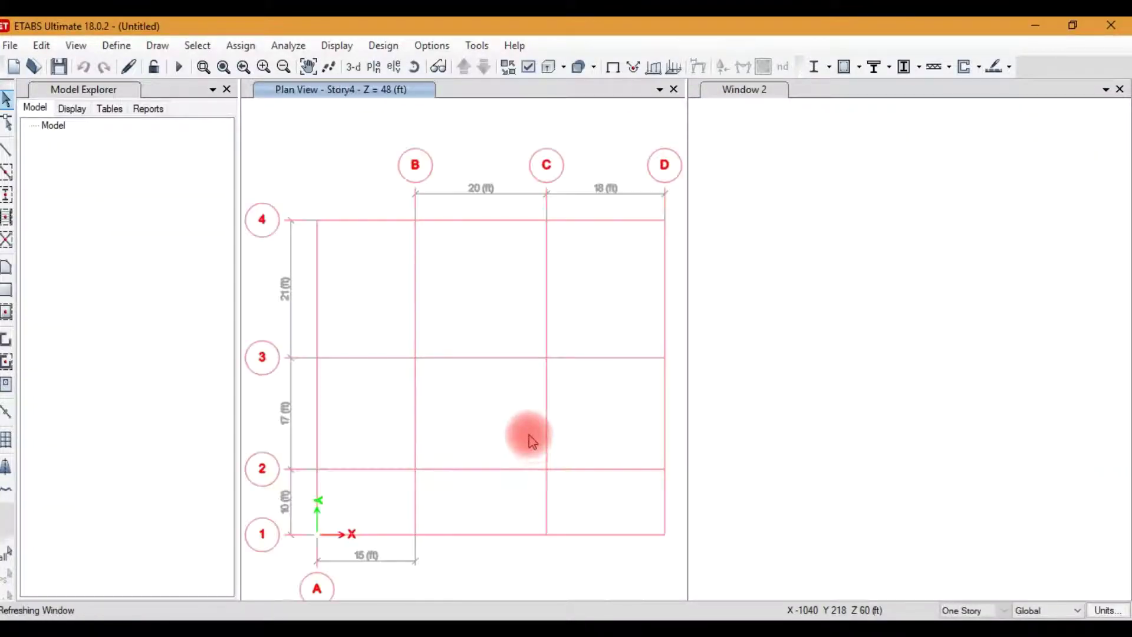
# Step: Inspect the new grid in the Story4 plan view and in the 3-D view
pyautogui.scroll(-3, 379, 291)
pyautogui.scroll(5, 394, 327)
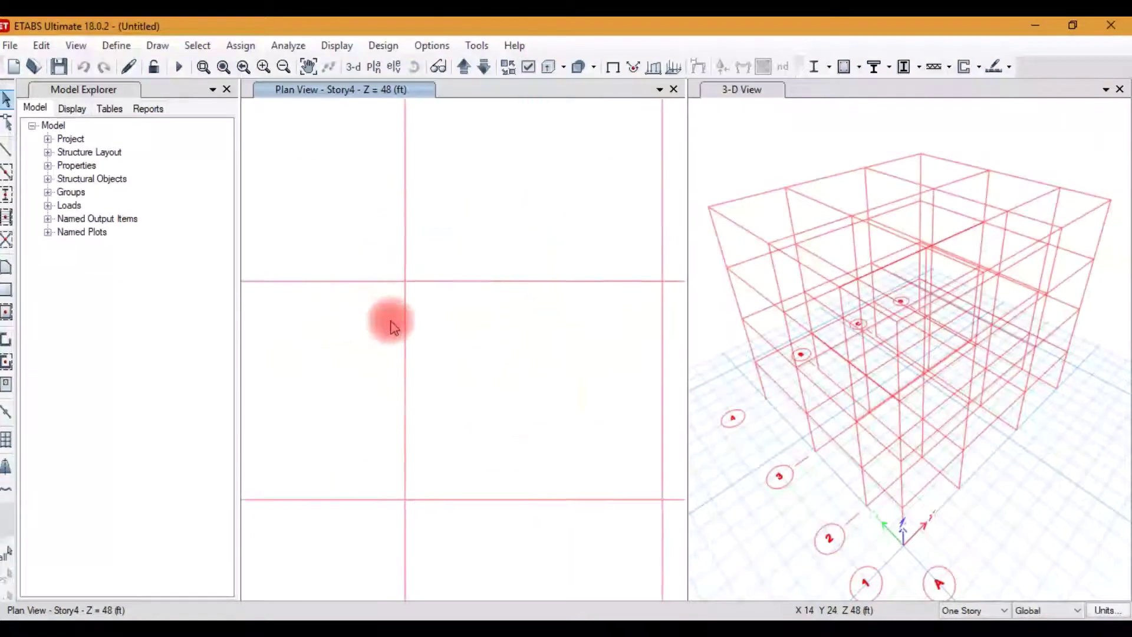
pyautogui.scroll(-3, 392, 322)
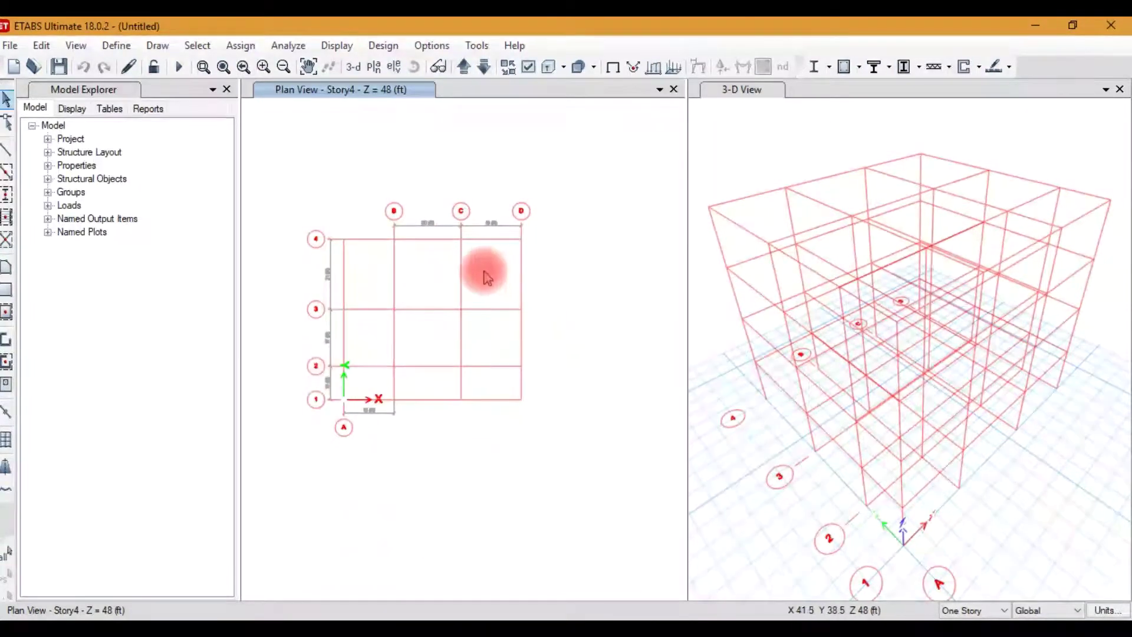
pyautogui.click(851, 171)
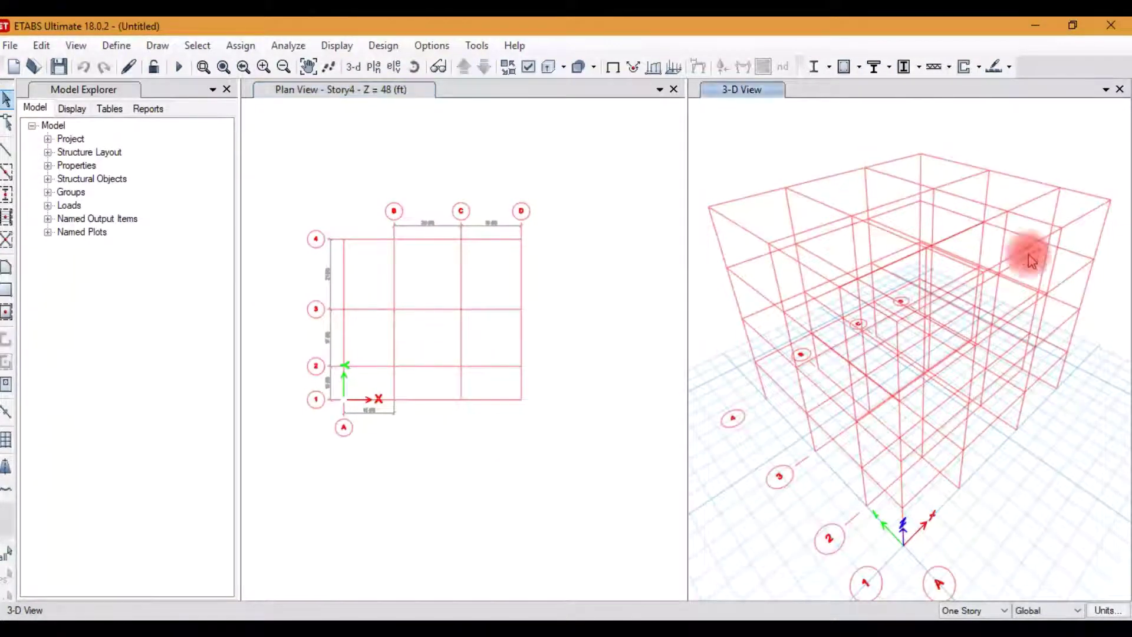
pyautogui.scroll(-5, 837, 271)
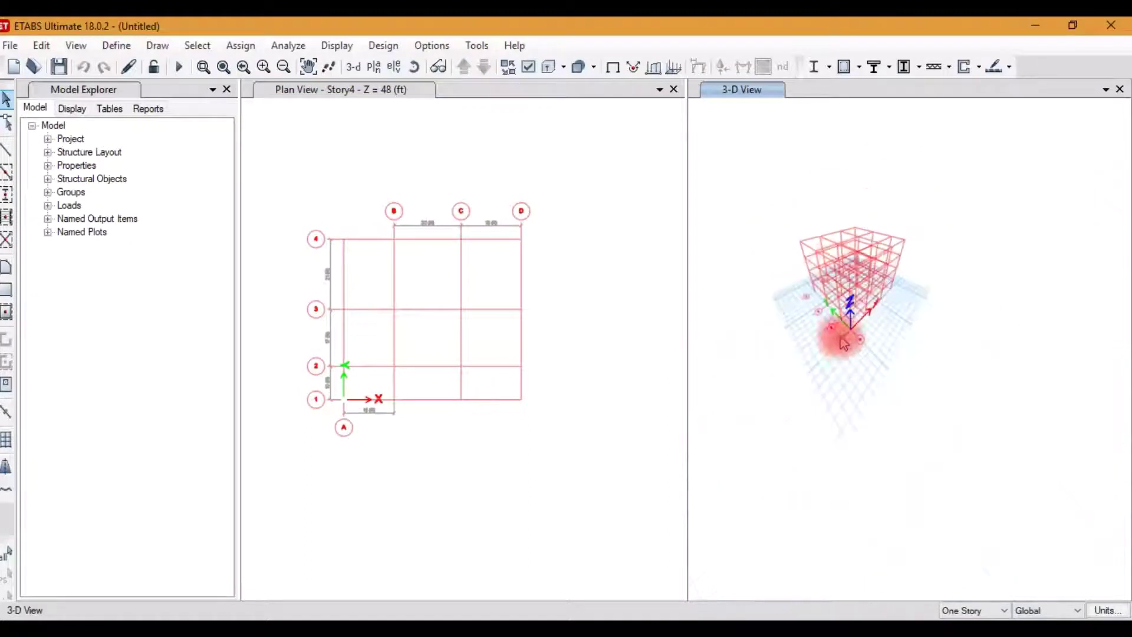
pyautogui.scroll(5, 842, 333)
pyautogui.scroll(-3, 848, 346)
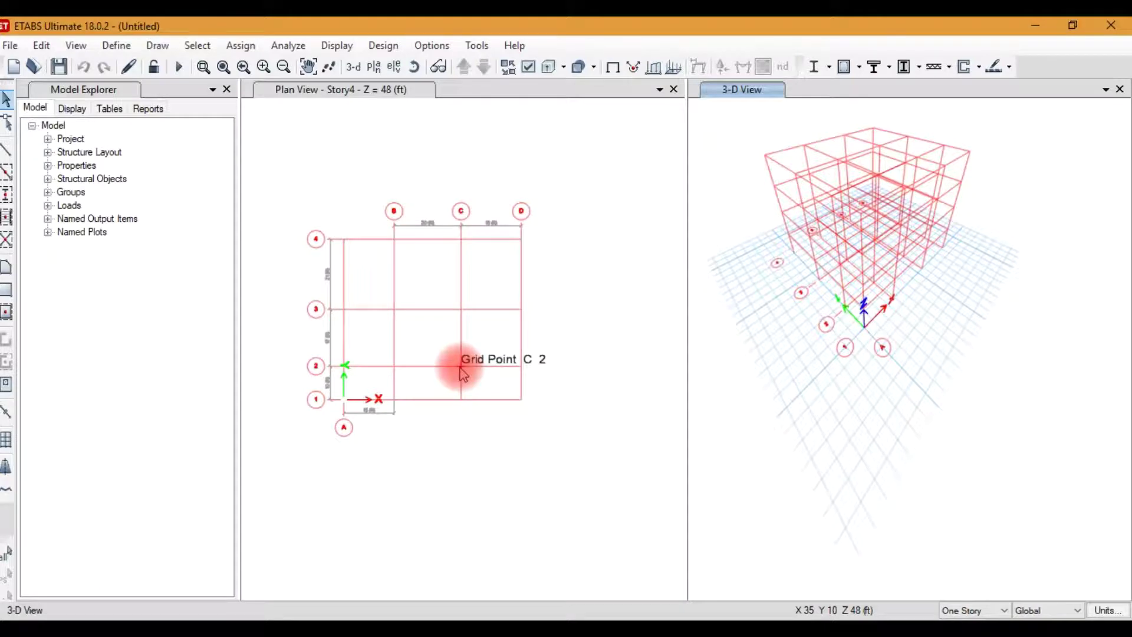
# Step: Show the plan view of the Base level in the window that holds the 3-D view
pyautogui.click(372, 67)
pyautogui.moveTo(512, 296); pyautogui.dragTo(503, 313)
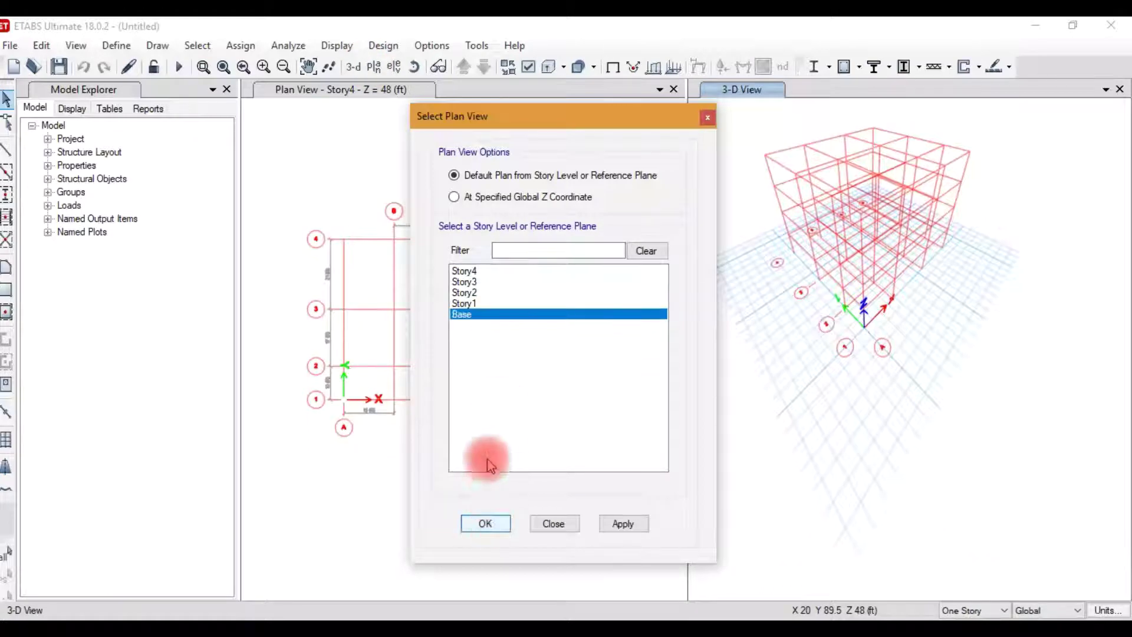
pyautogui.doubleClick(470, 391)
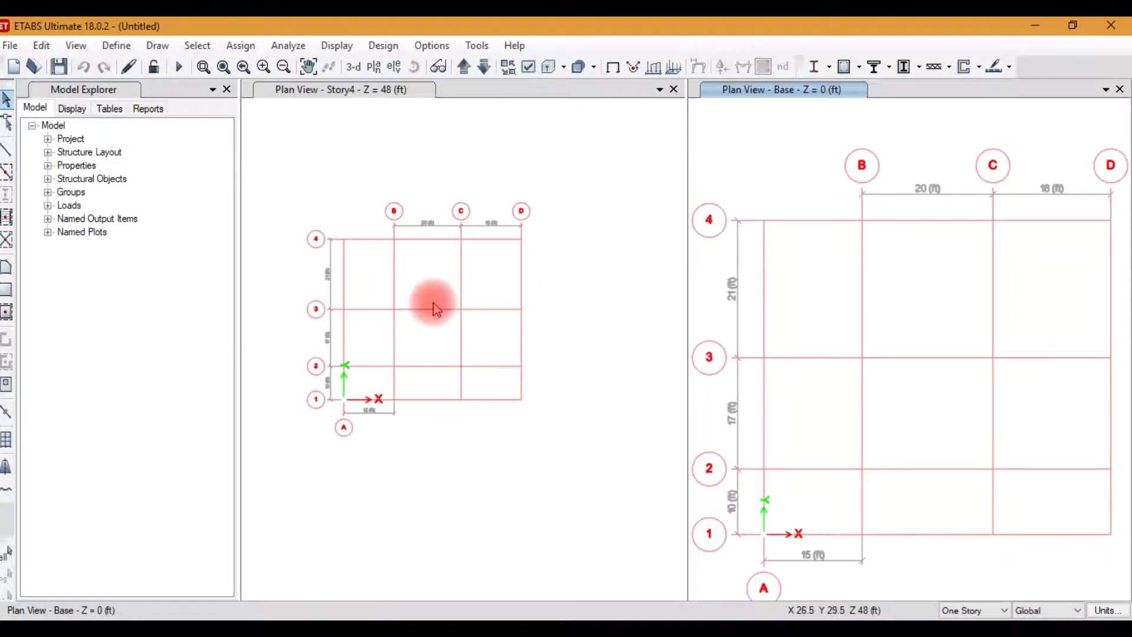
# Step: Switch the window showing the Base plan back to the 3-D view
pyautogui.scroll(-3, 436, 308)
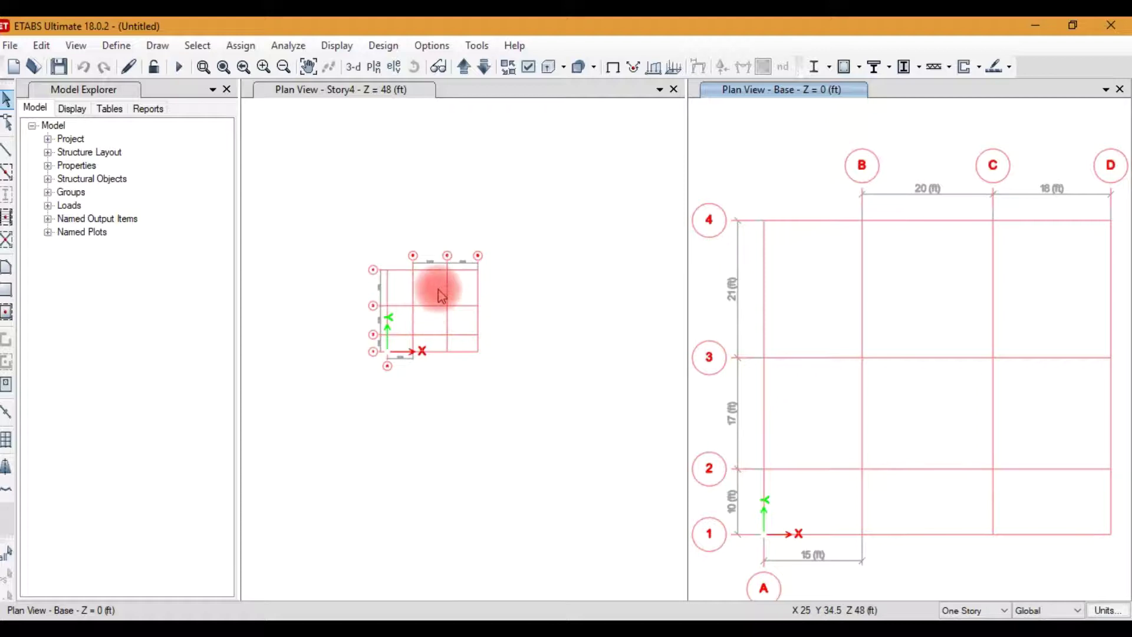
pyautogui.click(546, 253)
pyautogui.click(806, 172)
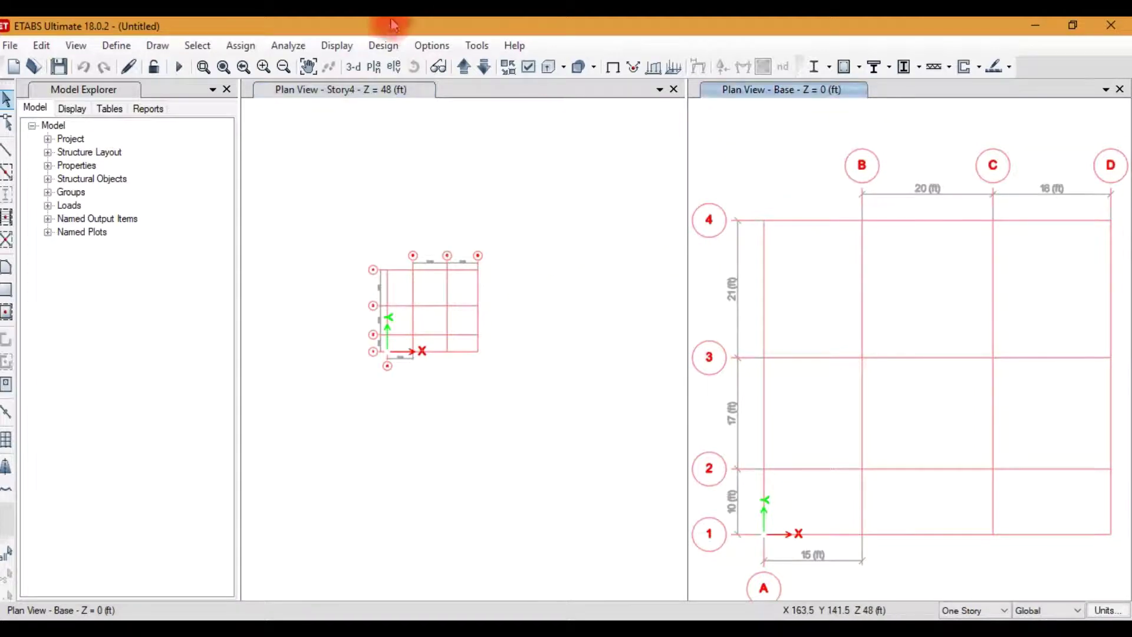
pyautogui.click(354, 67)
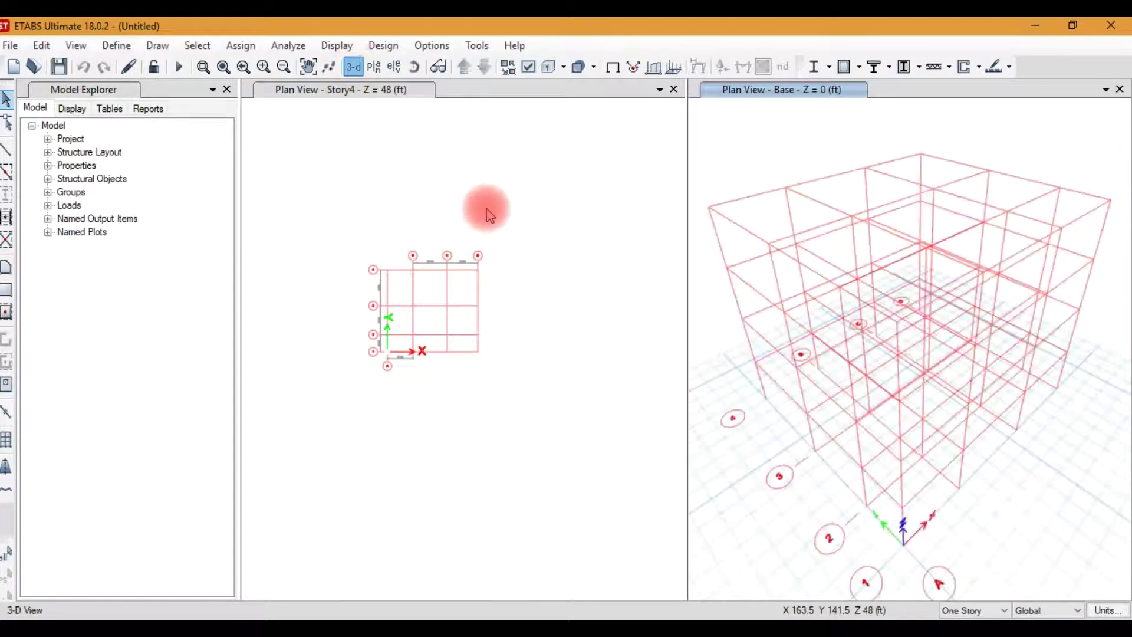
# Step: Make the Story4 plan window active and look over the available elevation views without choosing one
pyautogui.click(488, 214)
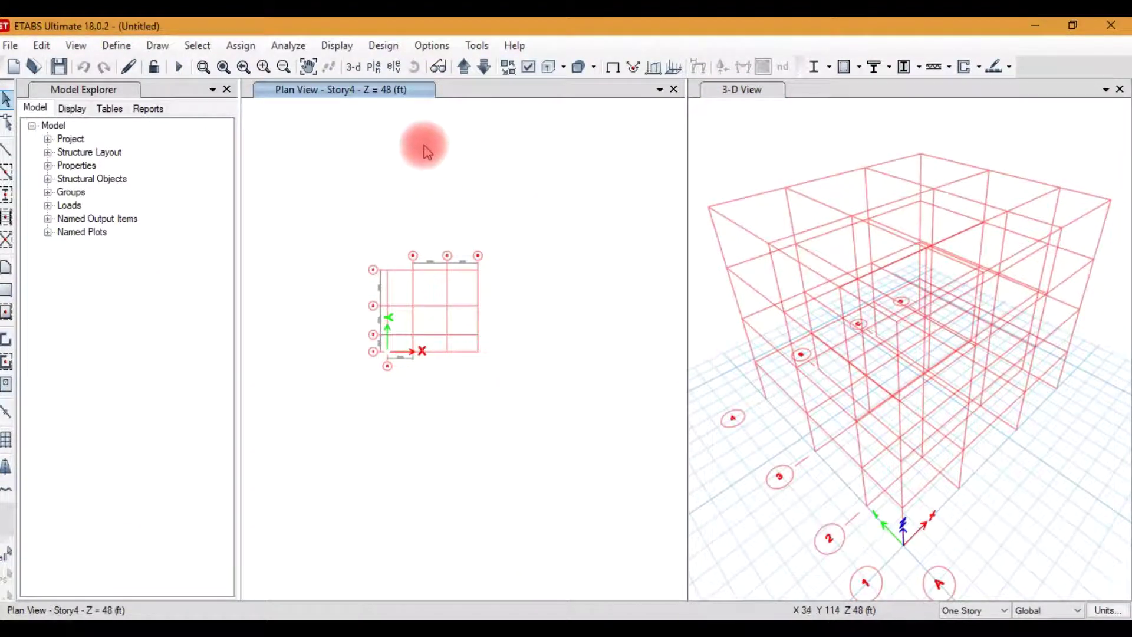
pyautogui.click(393, 66)
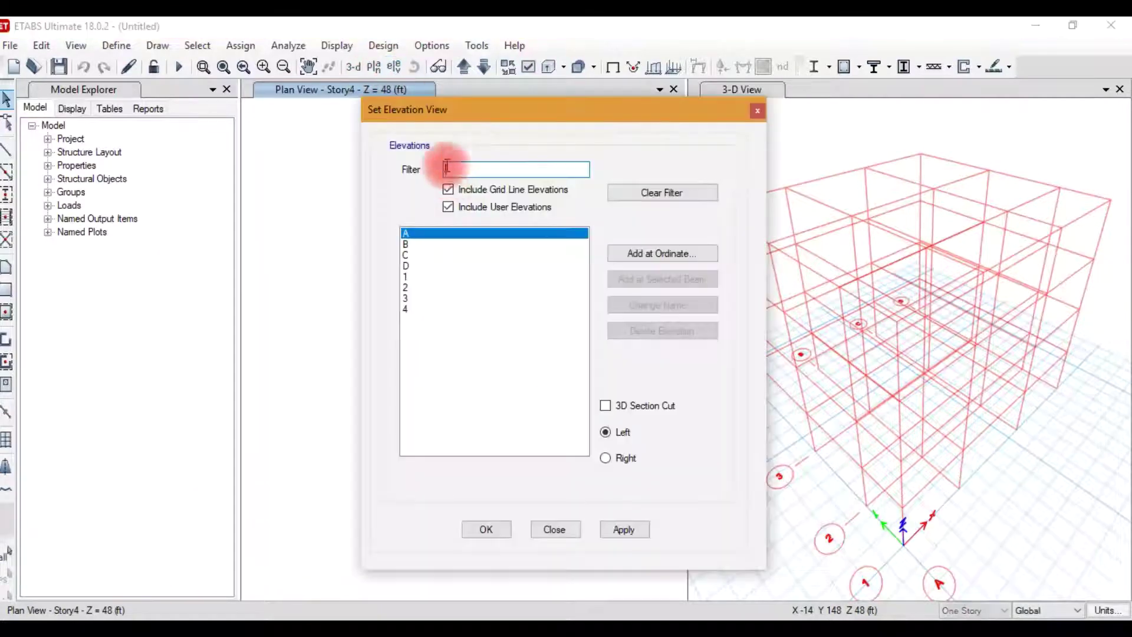
pyautogui.click(758, 112)
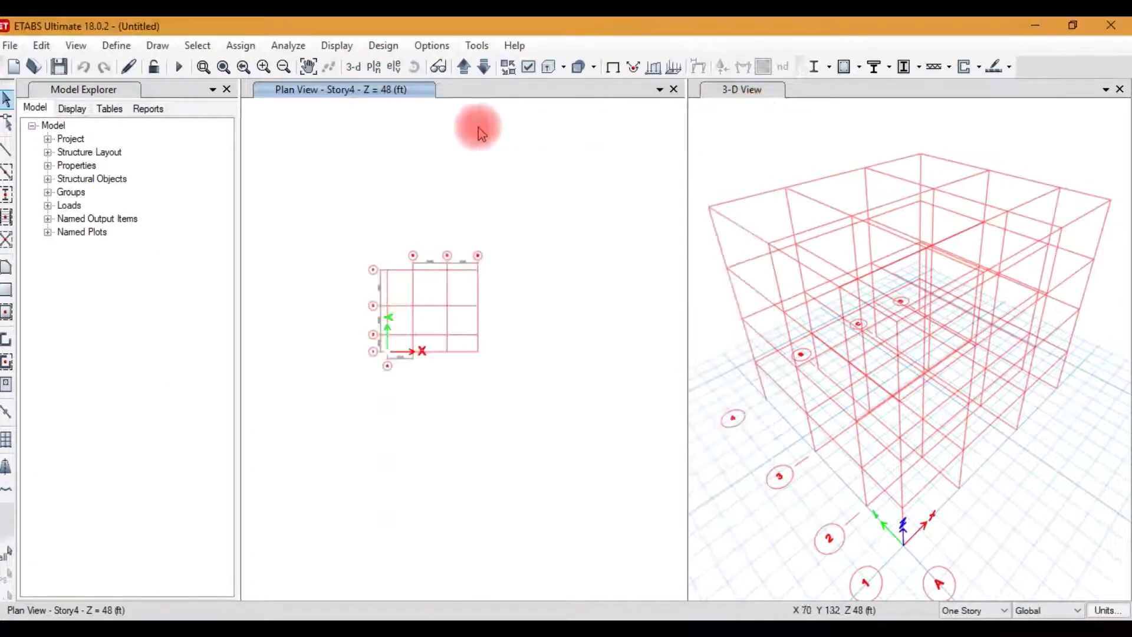
pyautogui.click(395, 68)
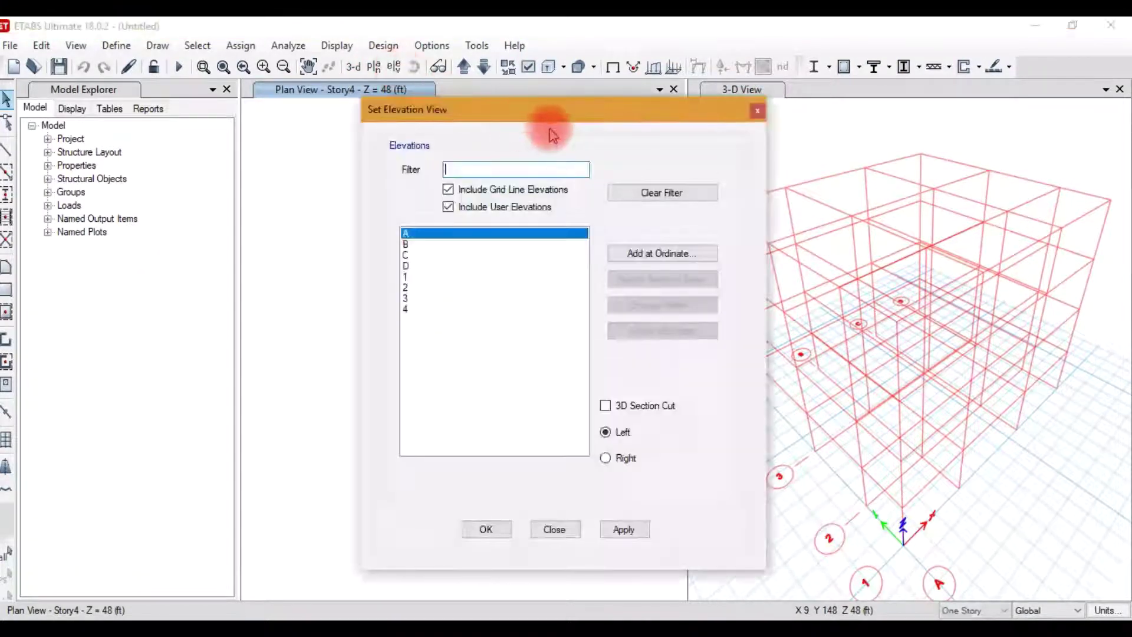
pyautogui.click(758, 114)
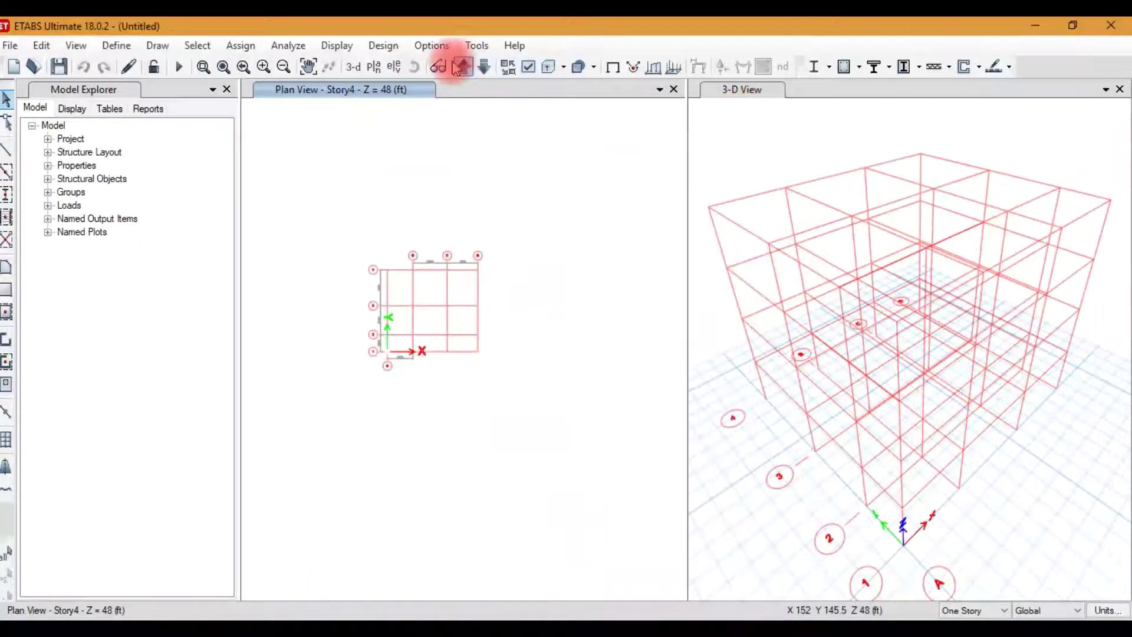
# Step: Set the active plan window to show the Story2 level
pyautogui.click(384, 66)
pyautogui.click(463, 313)
pyautogui.click(503, 293)
pyautogui.click(504, 463)
pyautogui.click(497, 533)
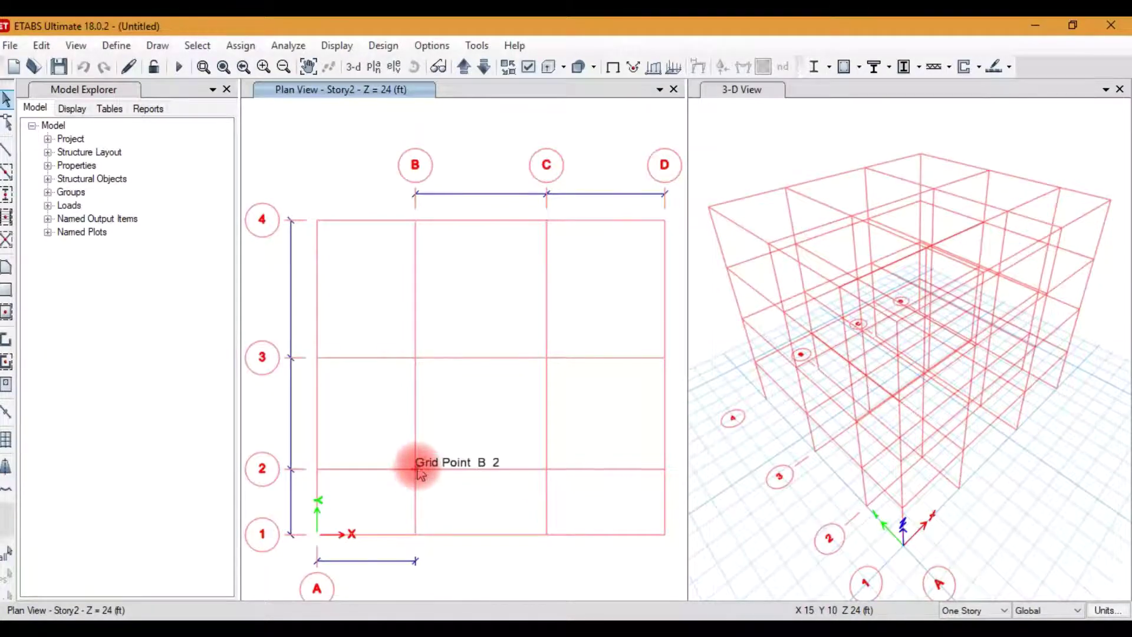
# Step: Inspect the grid bubbles and dimension lines around the Story2 plan
pyautogui.scroll(-2, 321, 278)
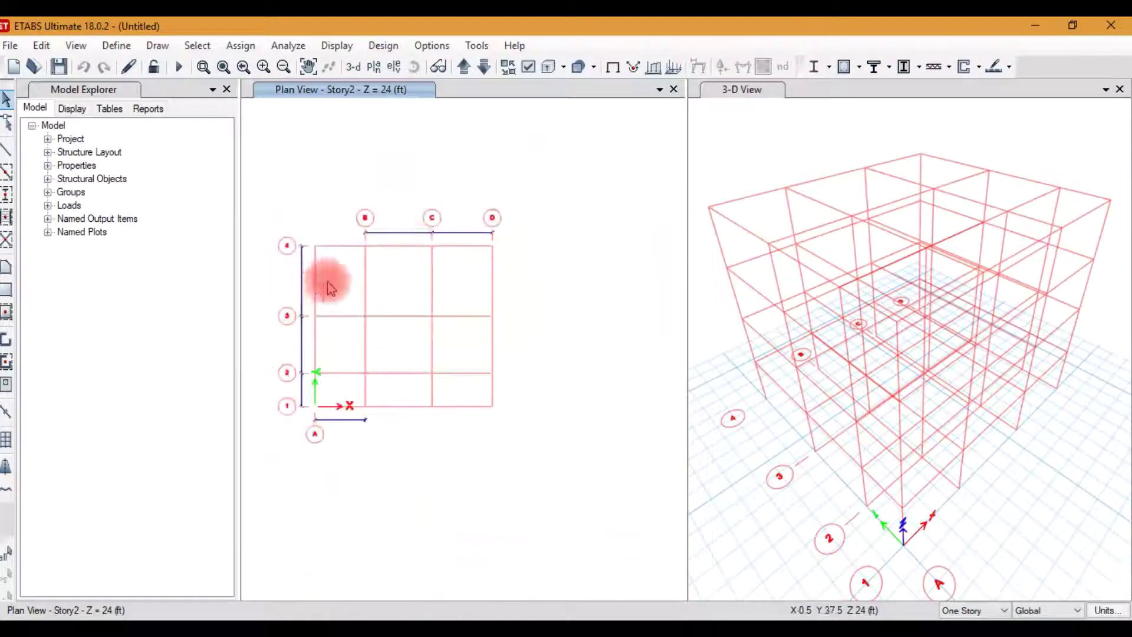
pyautogui.scroll(5, 405, 233)
pyautogui.scroll(-6, 403, 279)
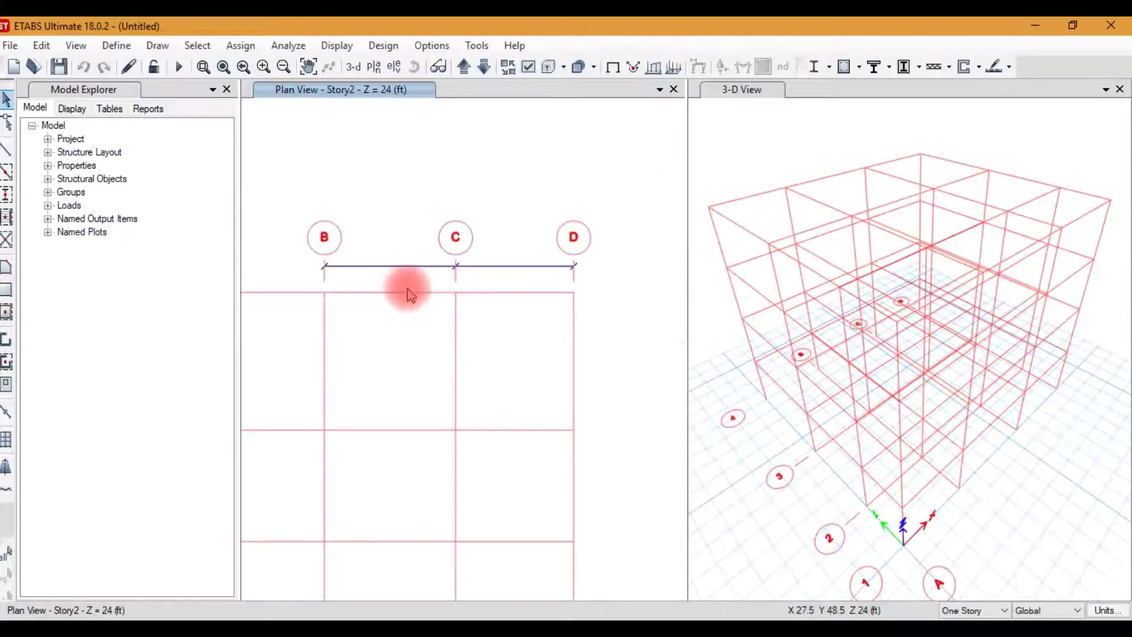
pyautogui.scroll(2, 381, 324)
pyautogui.scroll(4, 381, 324)
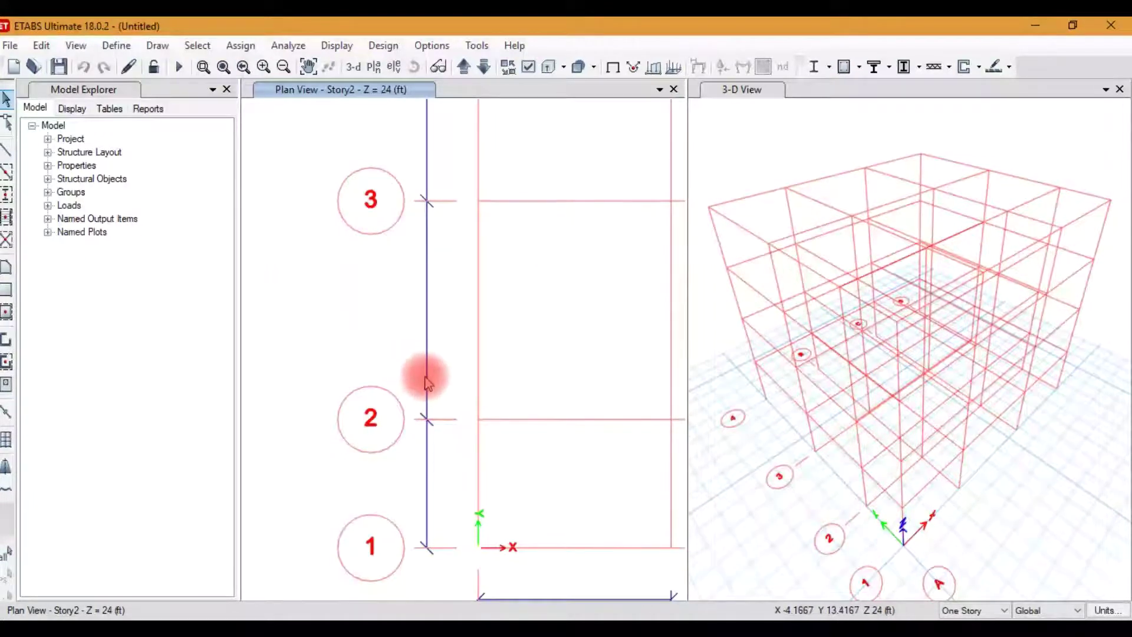
pyautogui.scroll(-4, 379, 341)
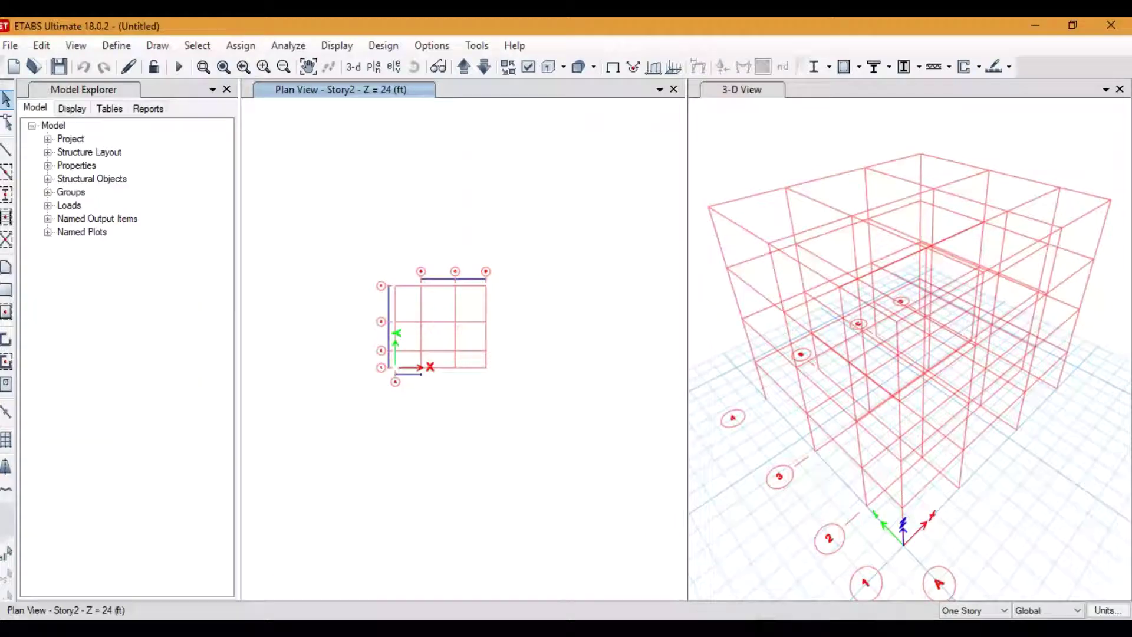
# Step: Switch to the Notepad outline, highlight the line "3- Manually draw grid lines" and return to ETABS
pyautogui.hotkey('alt', 'Tab')
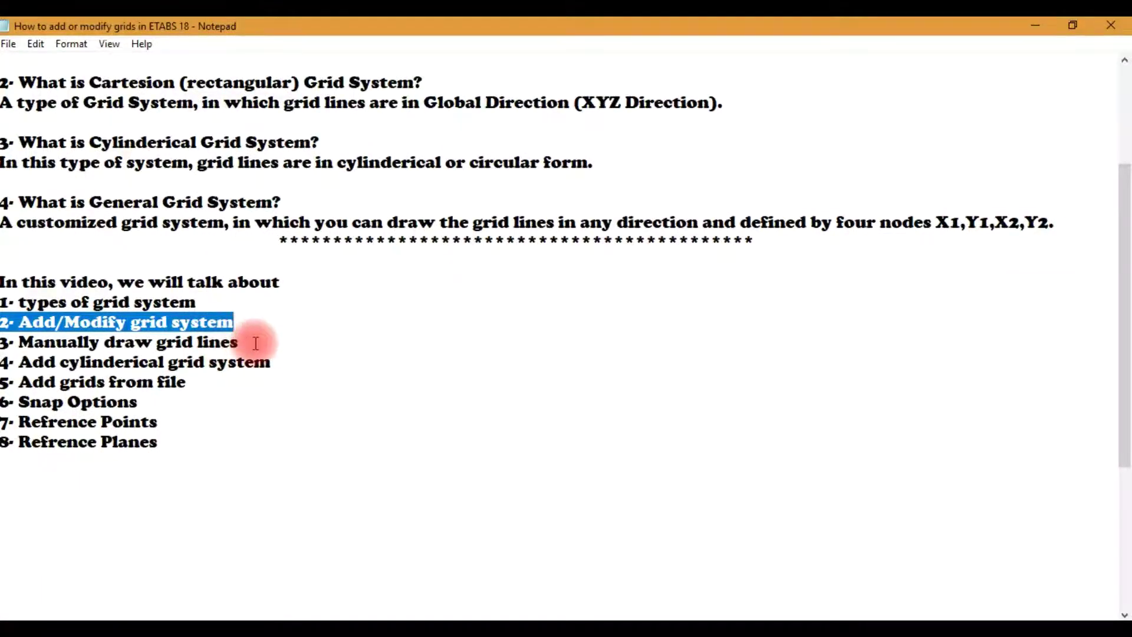
pyautogui.moveTo(256, 343); pyautogui.dragTo(27, 340)
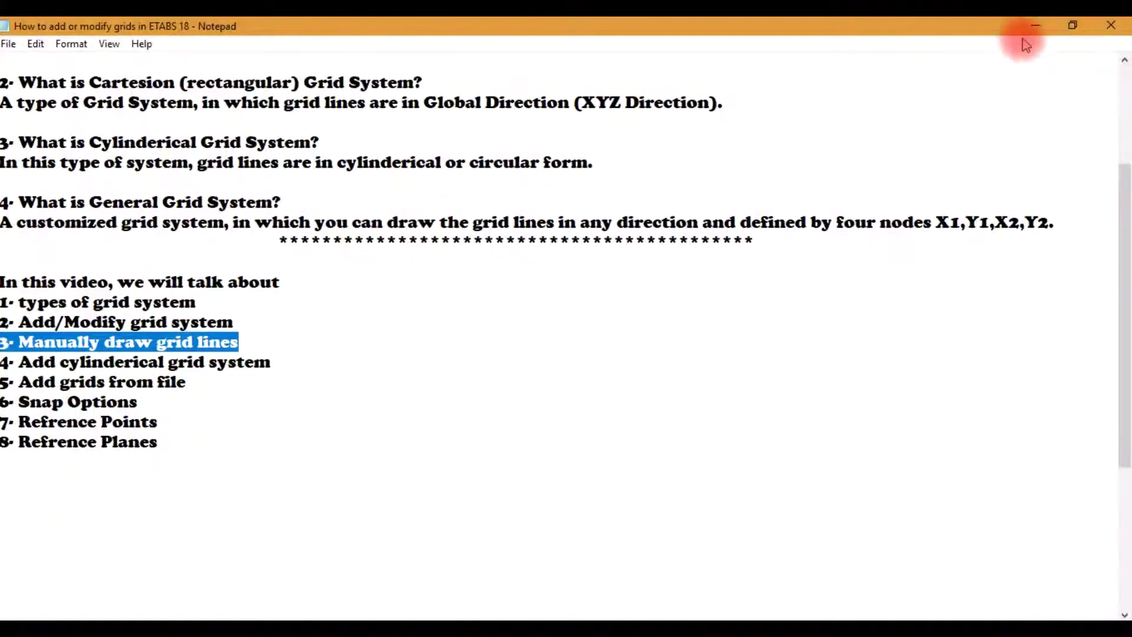
pyautogui.click(1035, 25)
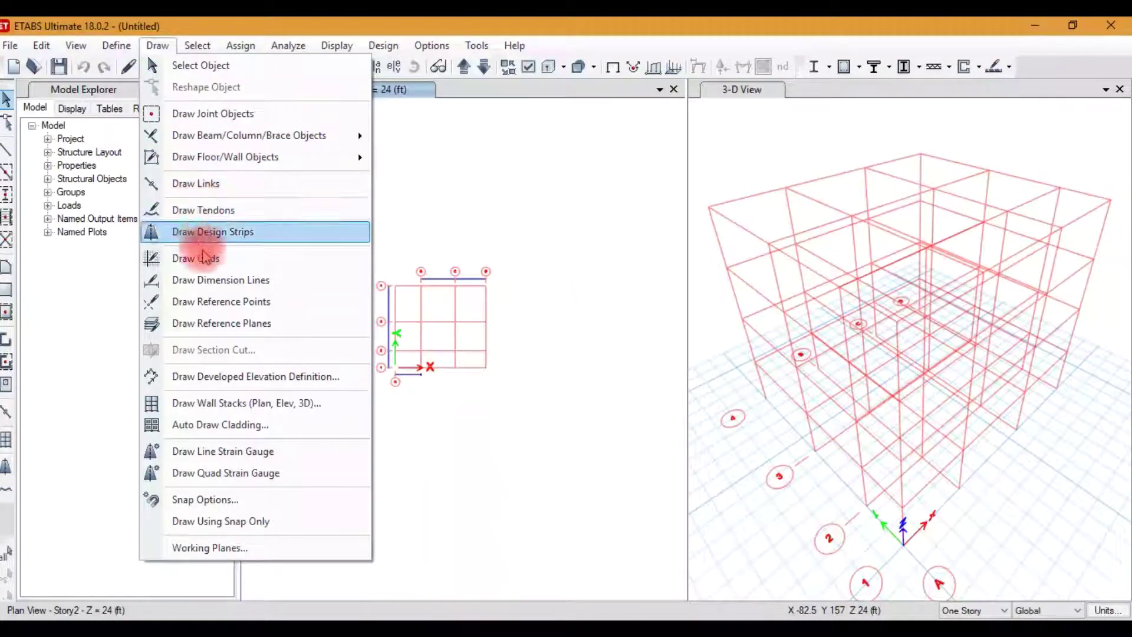
# Step: Draw a diagonal grid line in the Story2 plan from intersection B-2 to intersection C-3, and leave the drawing command
pyautogui.click(202, 255)
pyautogui.scroll(5, 392, 346)
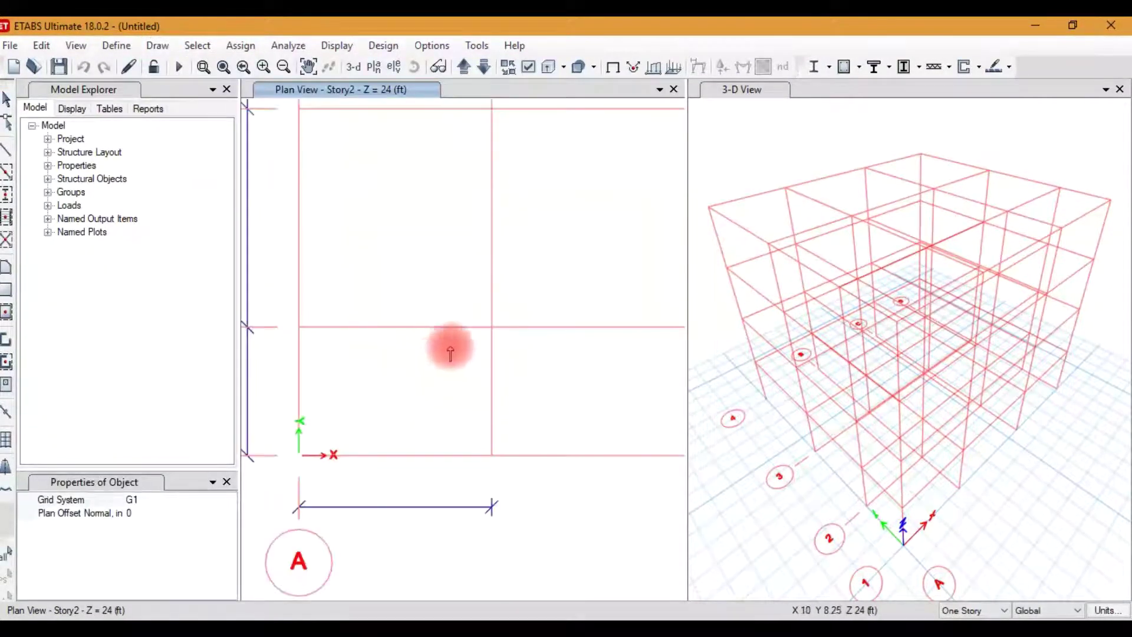
pyautogui.scroll(-3, 446, 361)
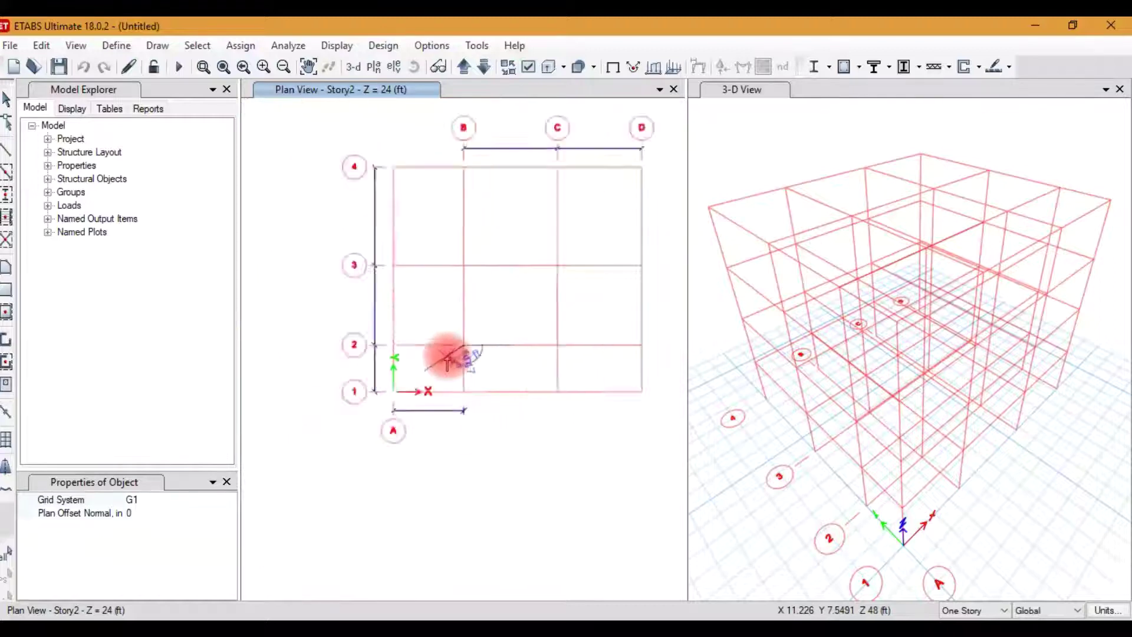
pyautogui.scroll(-1, 446, 360)
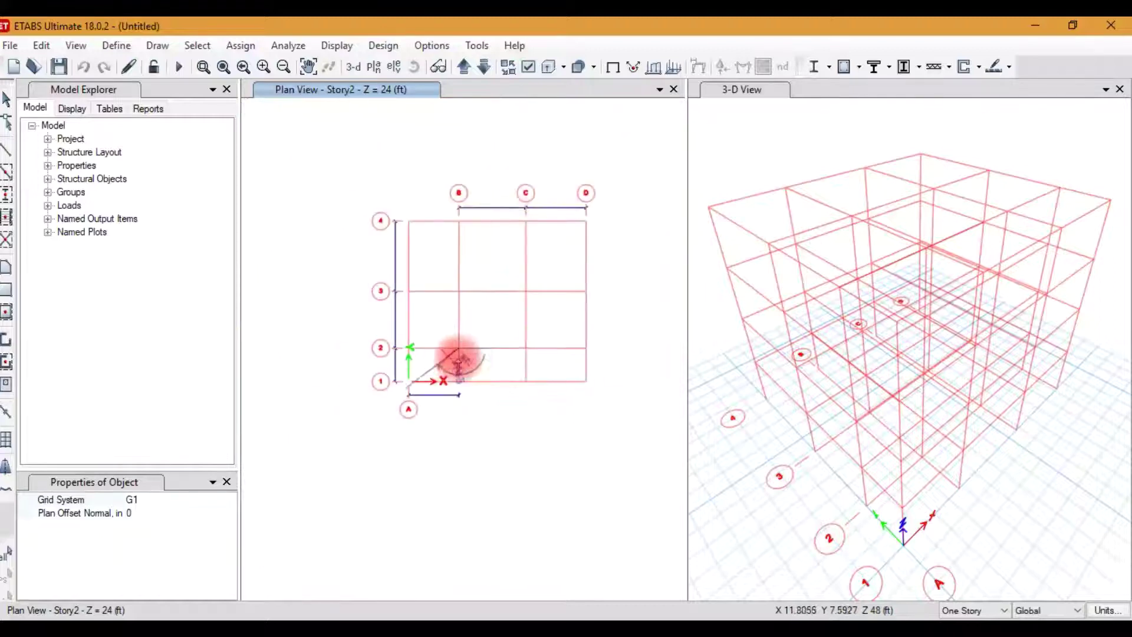
pyautogui.click(529, 294)
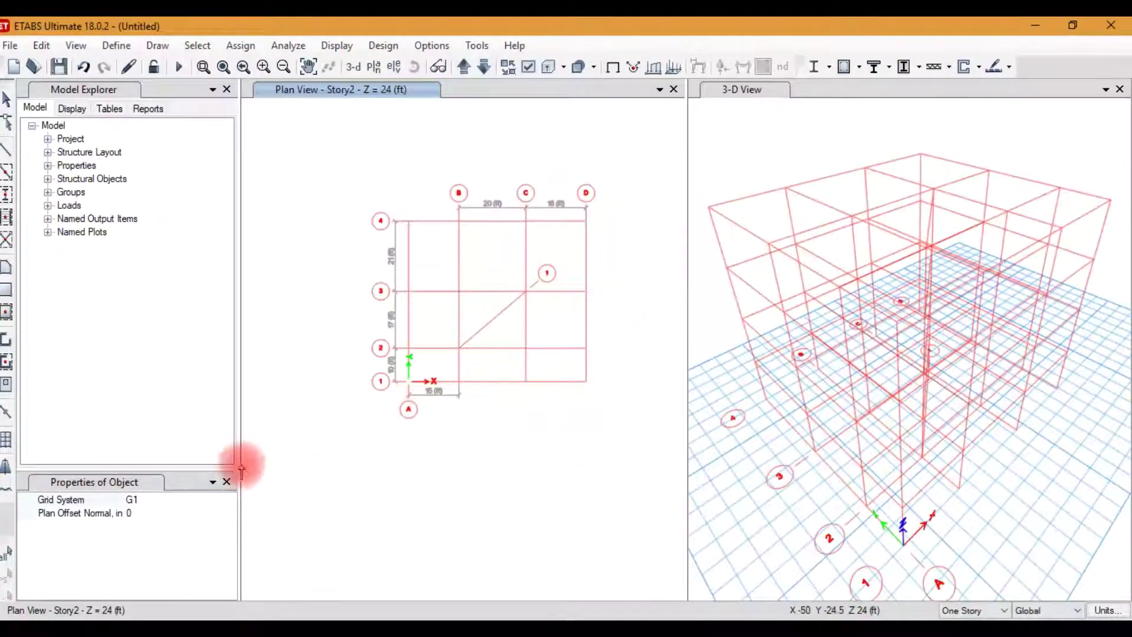
pyautogui.click(226, 481)
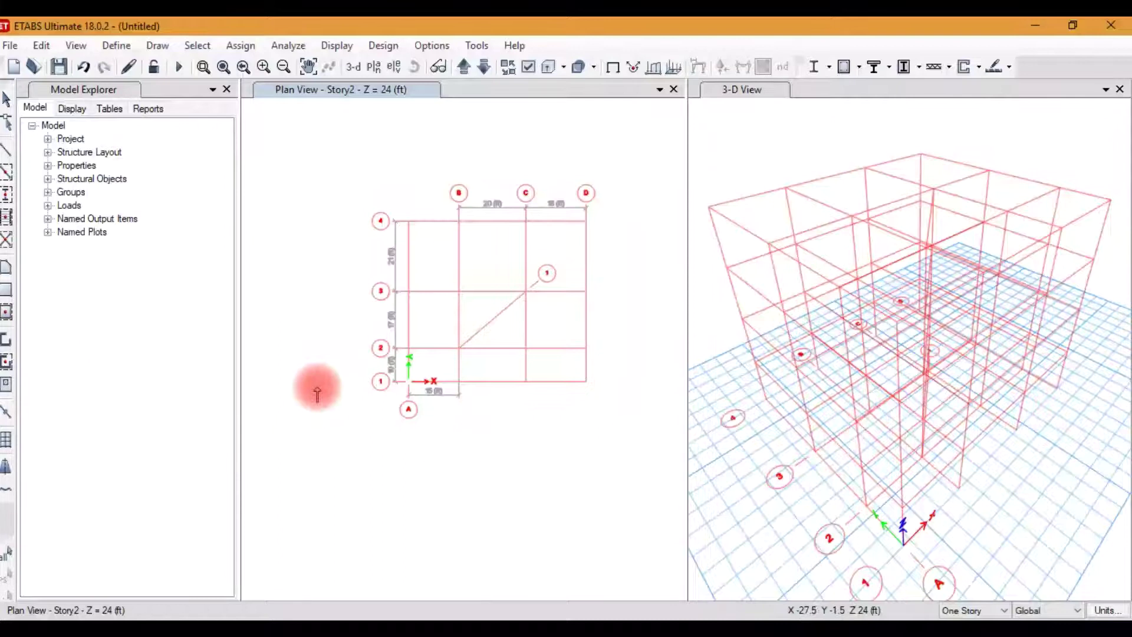
pyautogui.click(322, 339)
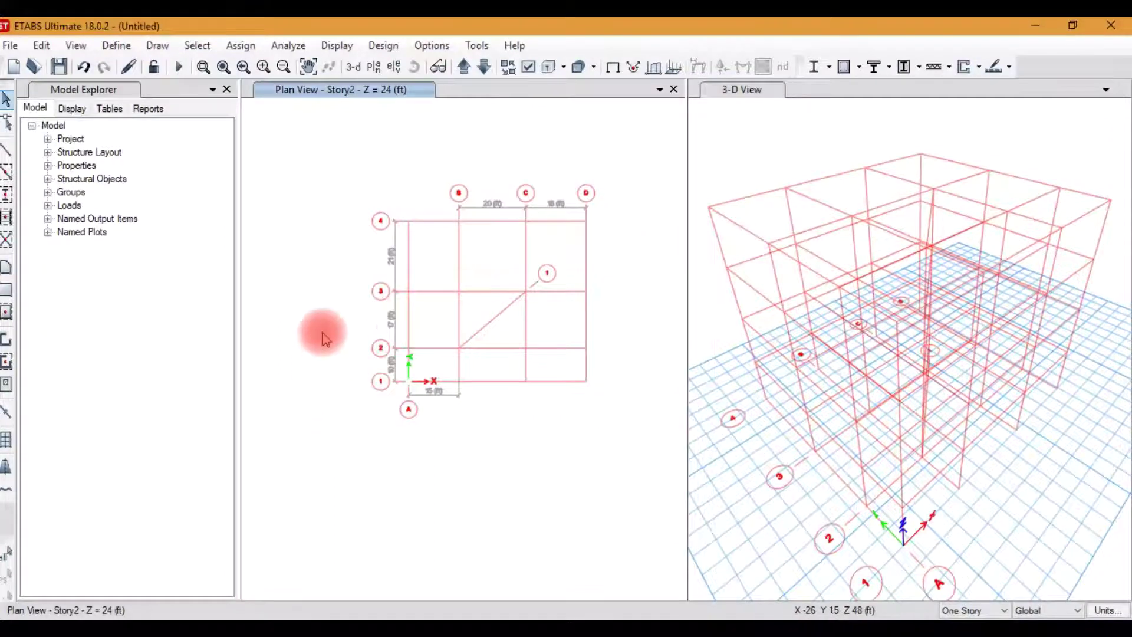
pyautogui.click(324, 295)
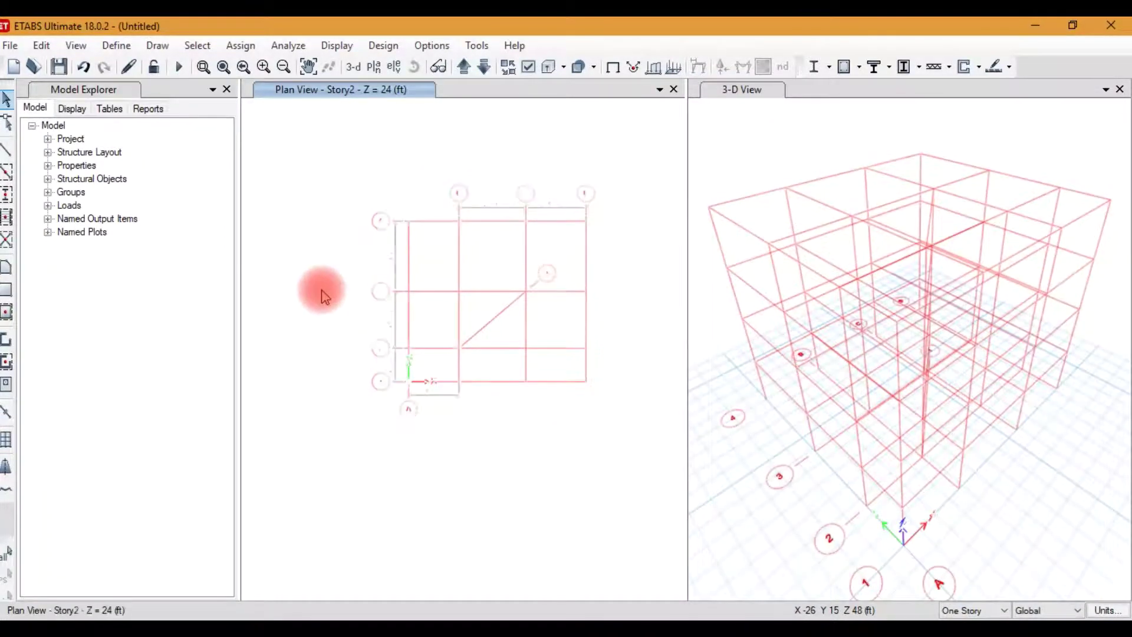
# Step: Open grid system G1 for modification and select the X1 coordinate of general grid 1
pyautogui.rightClick(328, 263)
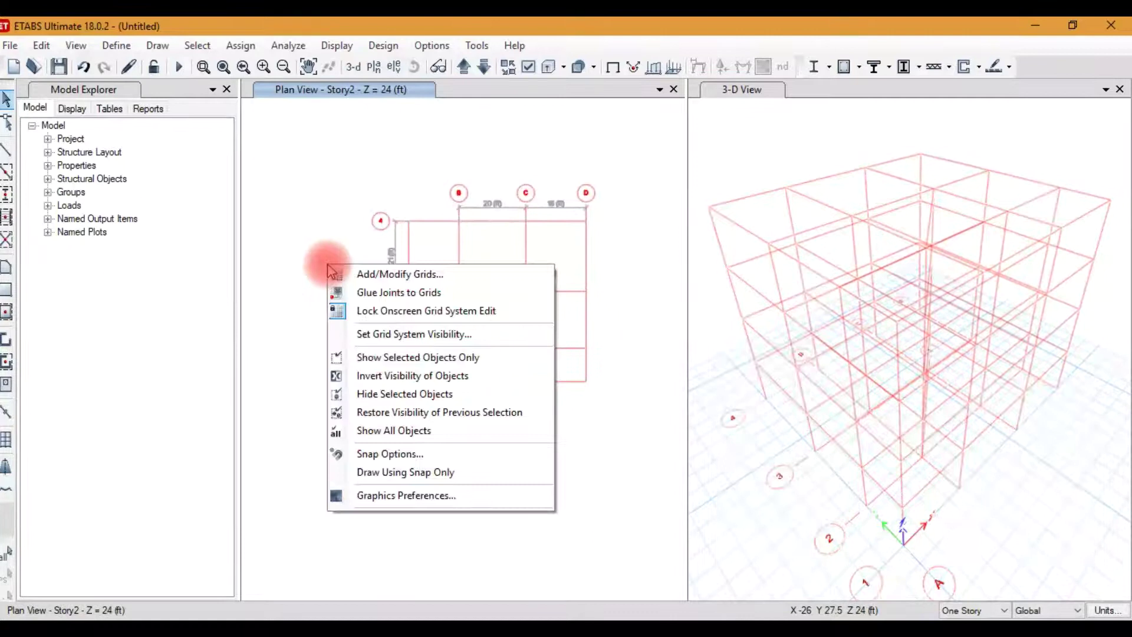
pyautogui.click(365, 276)
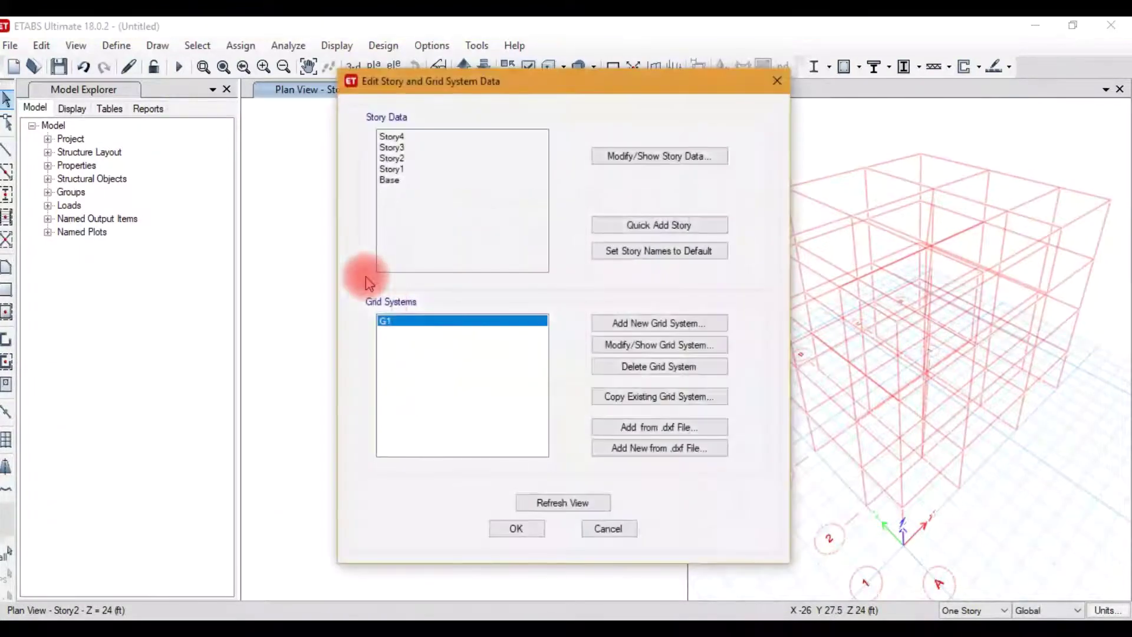
pyautogui.click(656, 348)
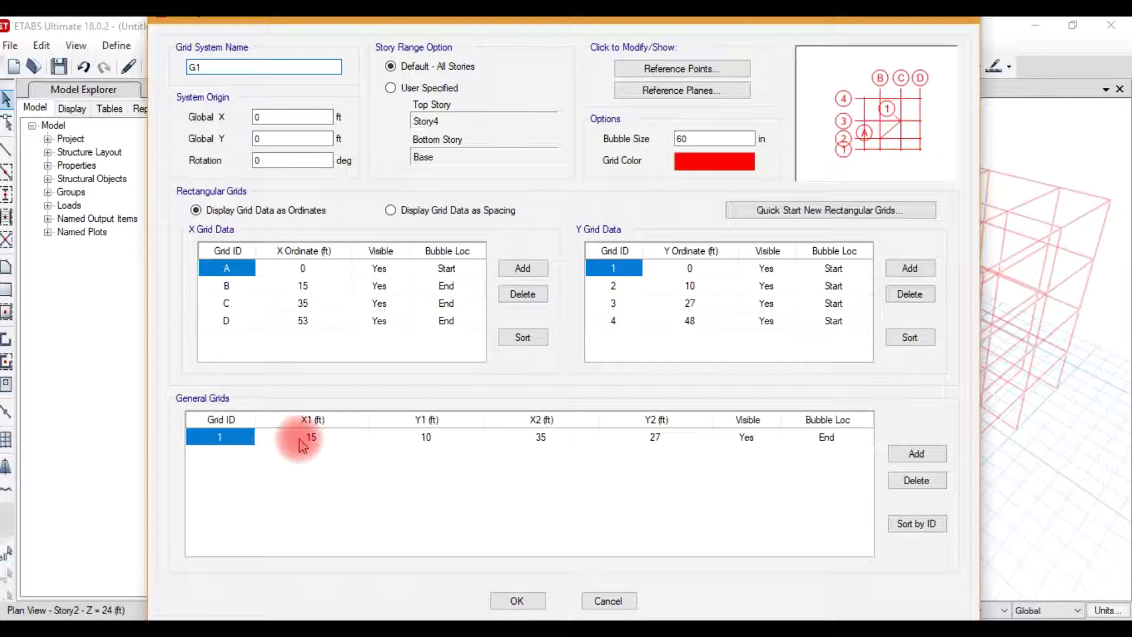
pyautogui.click(299, 439)
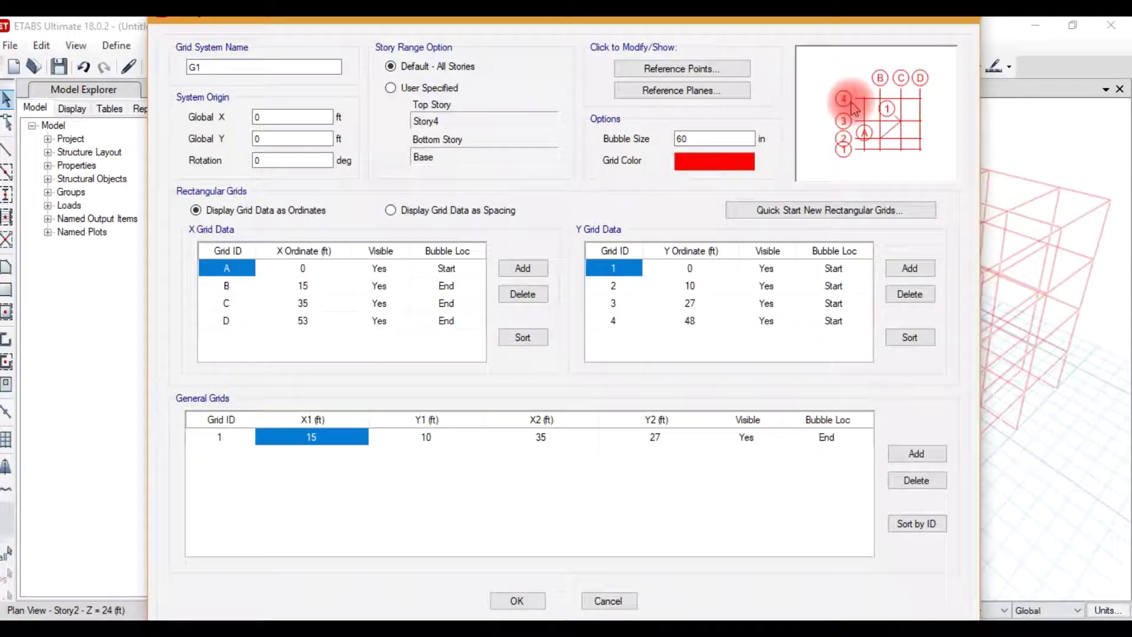
# Step: Switch the visibility of general grid 1 to No and back to Yes
pyautogui.click(747, 437)
pyautogui.click(748, 437)
pyautogui.click(741, 462)
pyautogui.click(737, 437)
pyautogui.click(742, 450)
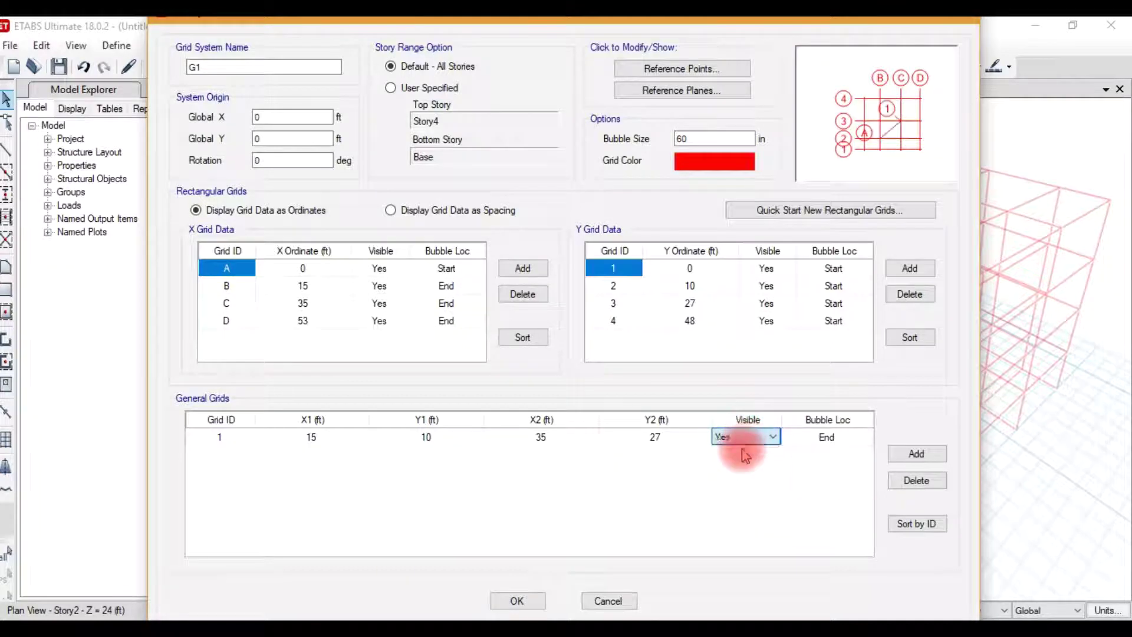
# Step: Set the bubble location of general grid 1 to Start
pyautogui.click(829, 437)
pyautogui.click(840, 439)
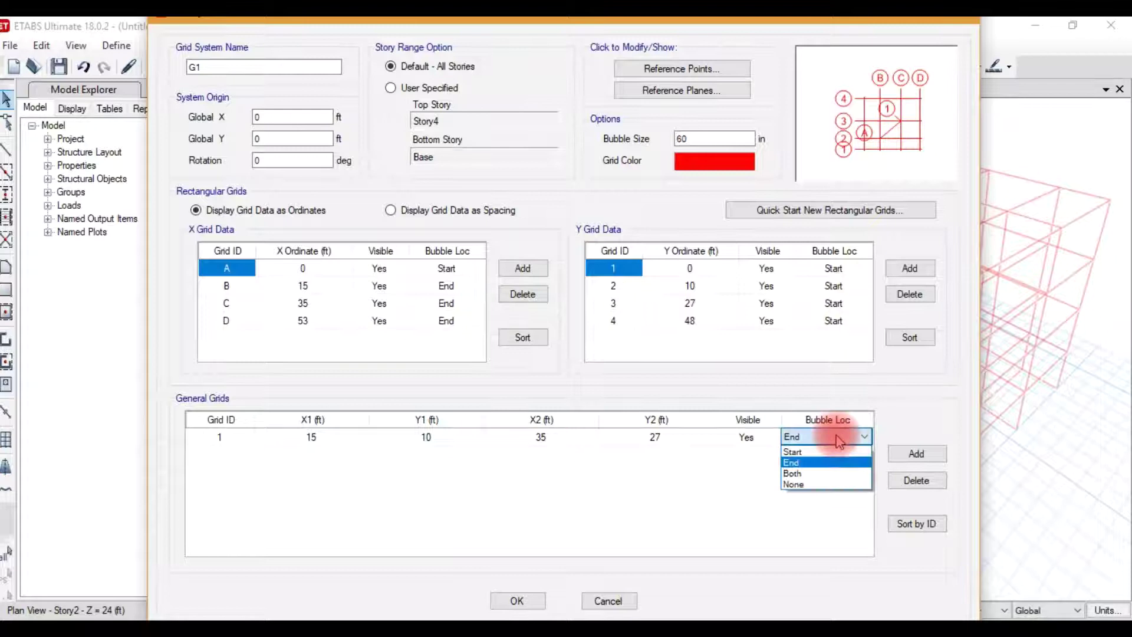
pyautogui.click(827, 464)
pyautogui.click(824, 441)
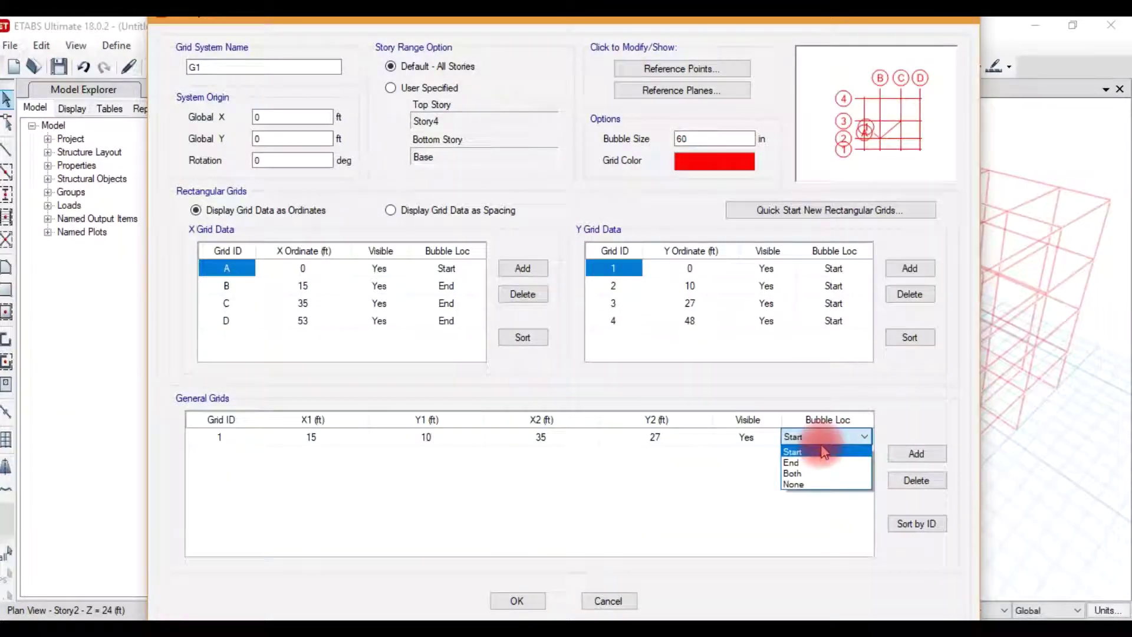
pyautogui.click(825, 452)
pyautogui.click(831, 437)
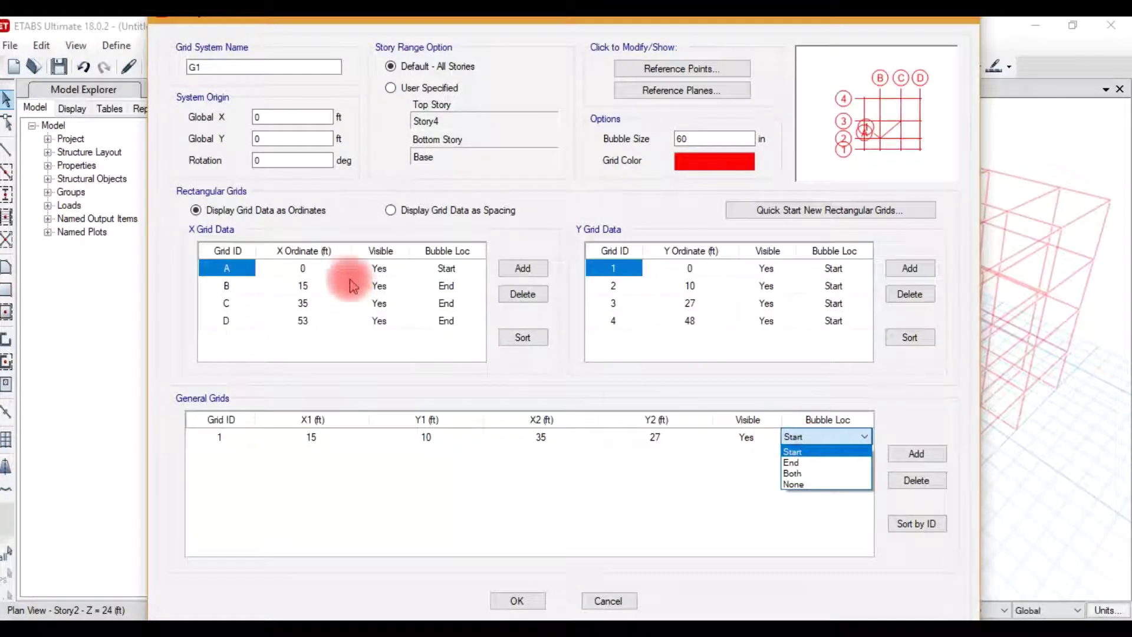
# Step: Set the bubble location of X grid line A to End
pyautogui.click(447, 269)
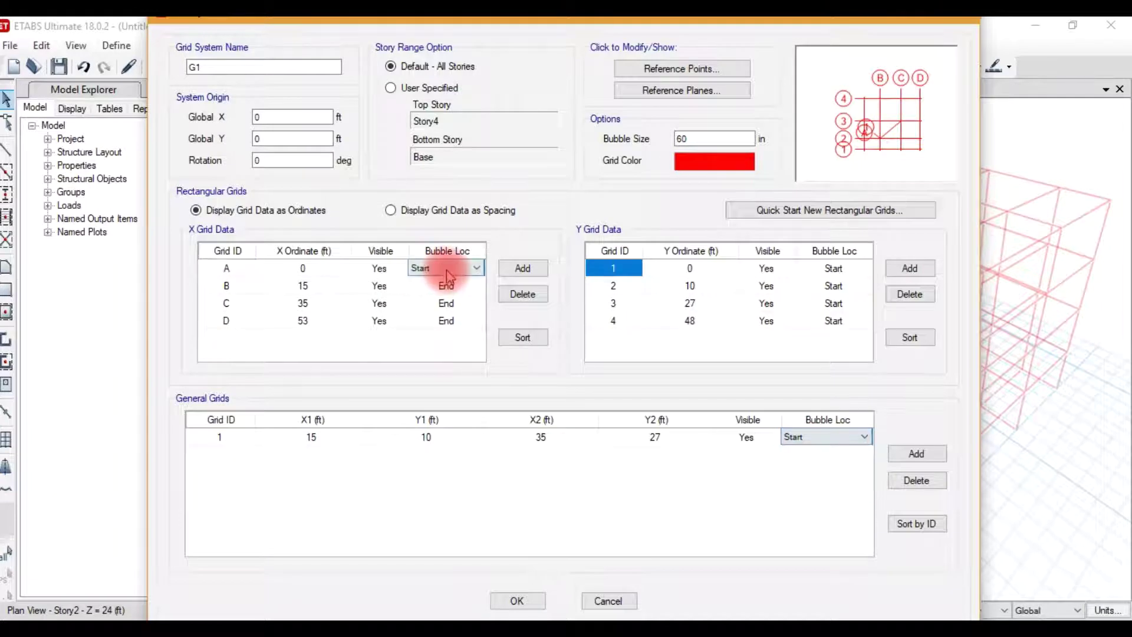
pyautogui.click(447, 274)
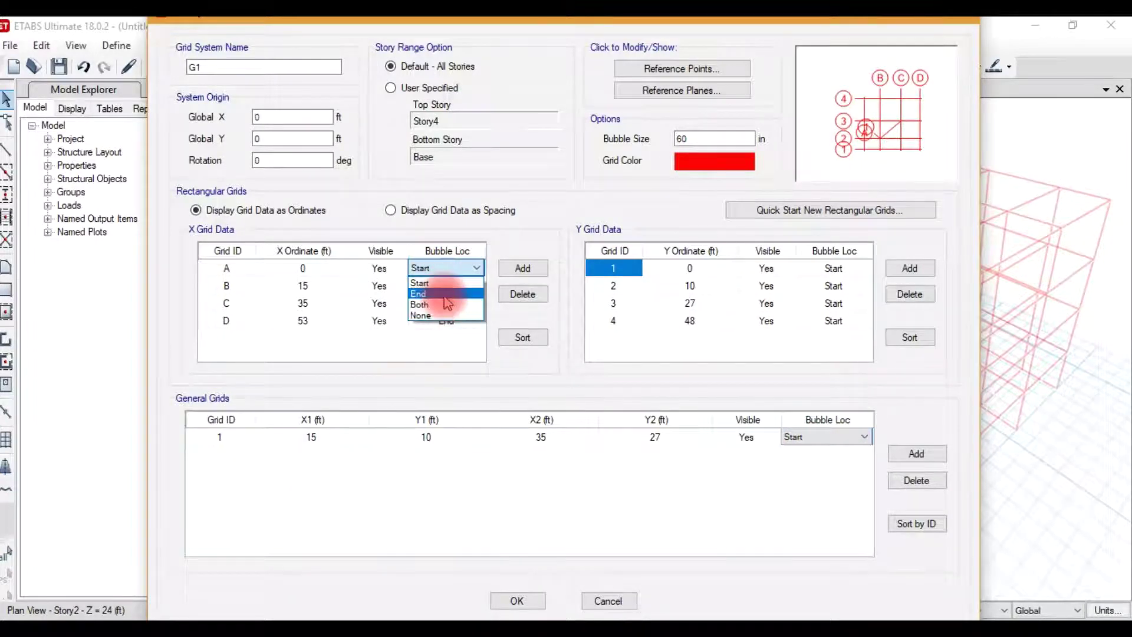
pyautogui.click(447, 294)
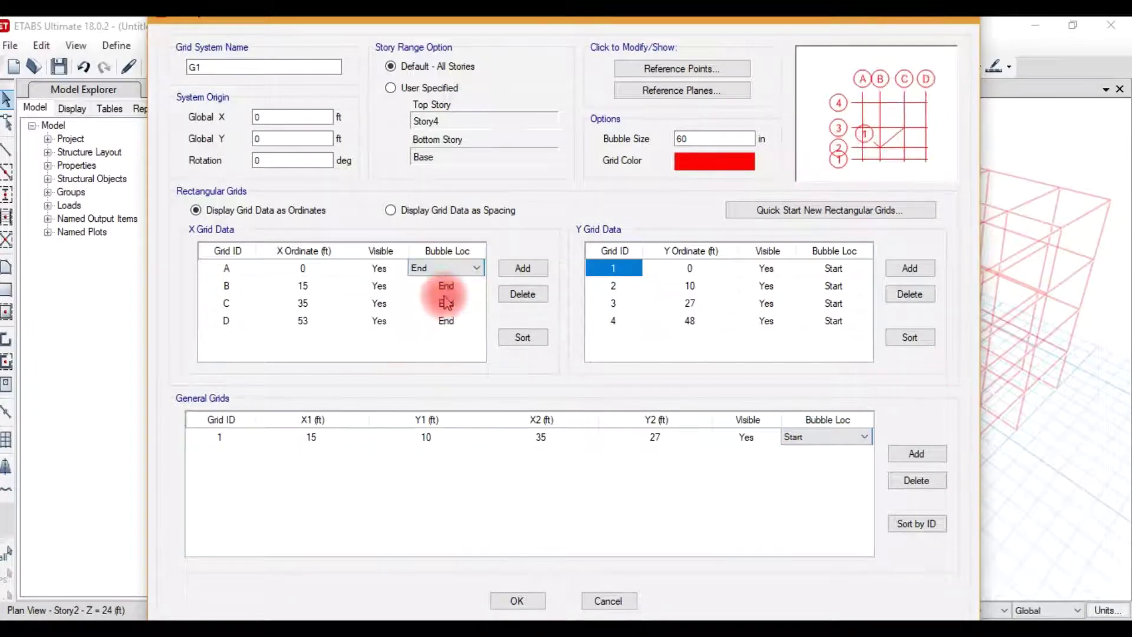
# Step: Try the Both bubble location on general grid 1, return it to Start and accept the grid system changes
pyautogui.click(833, 439)
pyautogui.click(819, 473)
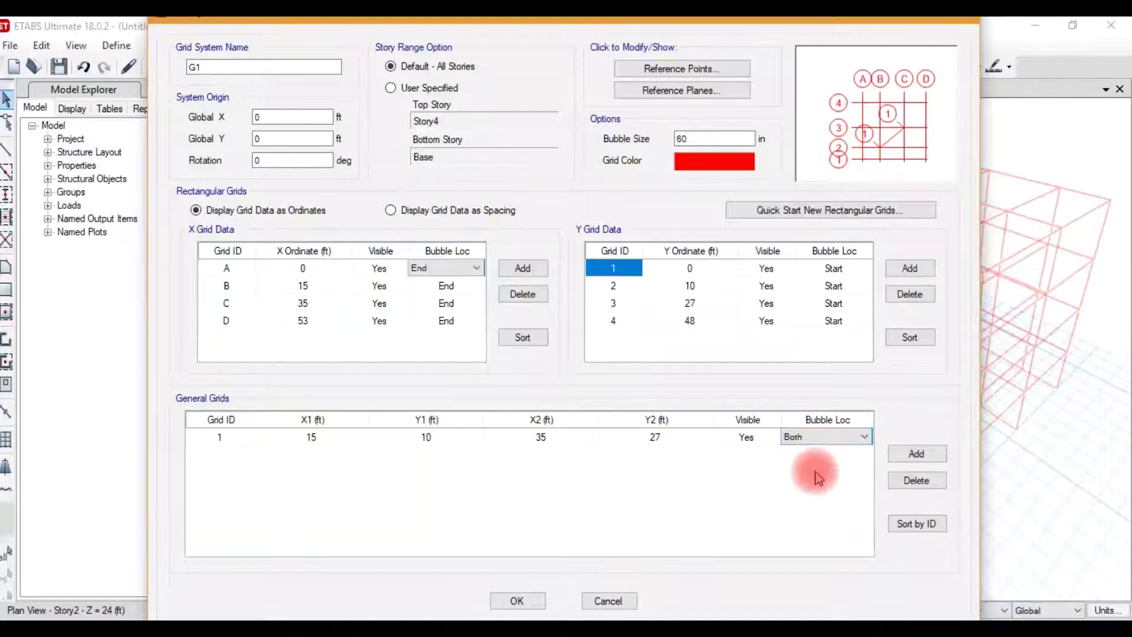
pyautogui.click(822, 441)
pyautogui.click(816, 450)
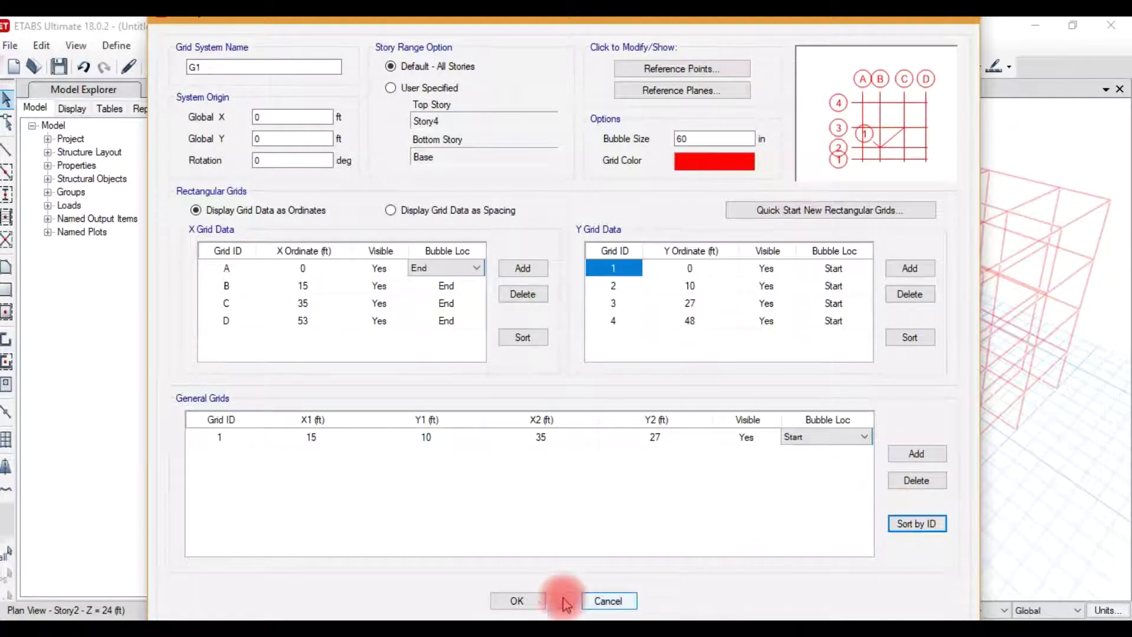
pyautogui.click(517, 600)
pyautogui.click(516, 529)
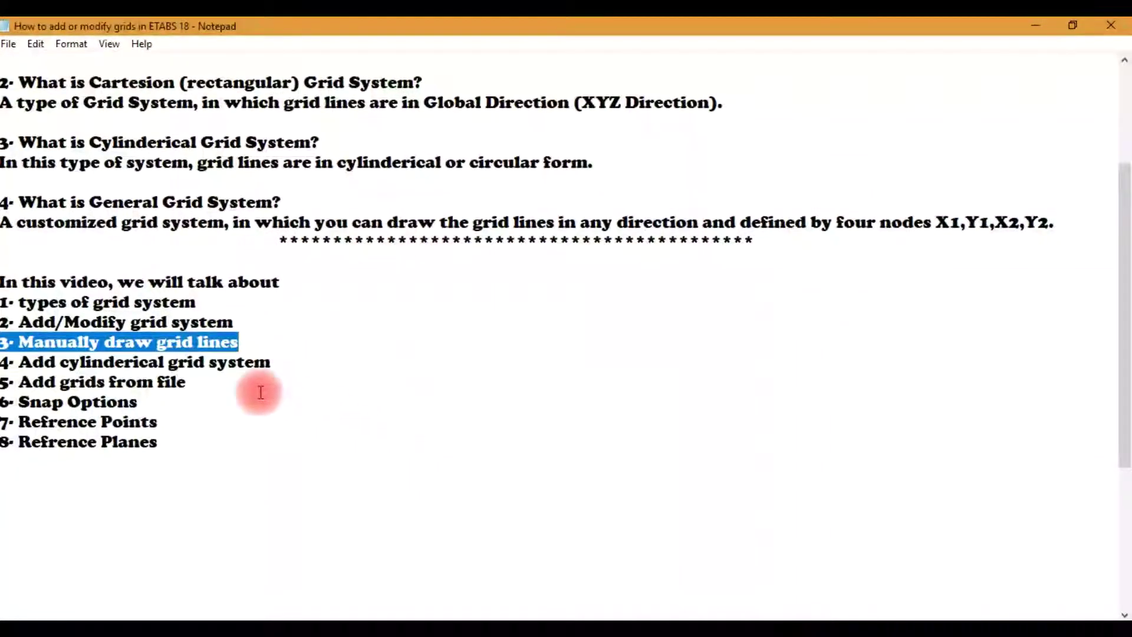
# Step: Highlight the line "4- Add cylinderical grid system" in the Notepad outline and return to ETABS
pyautogui.moveTo(278, 359); pyautogui.dragTo(2, 361)
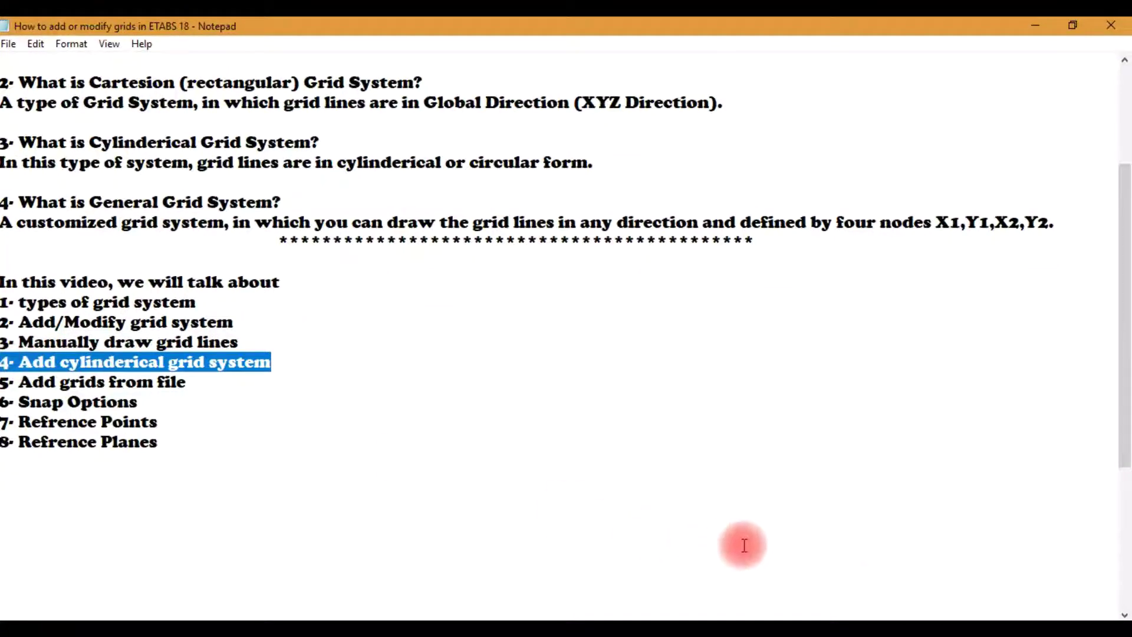
pyautogui.click(816, 626)
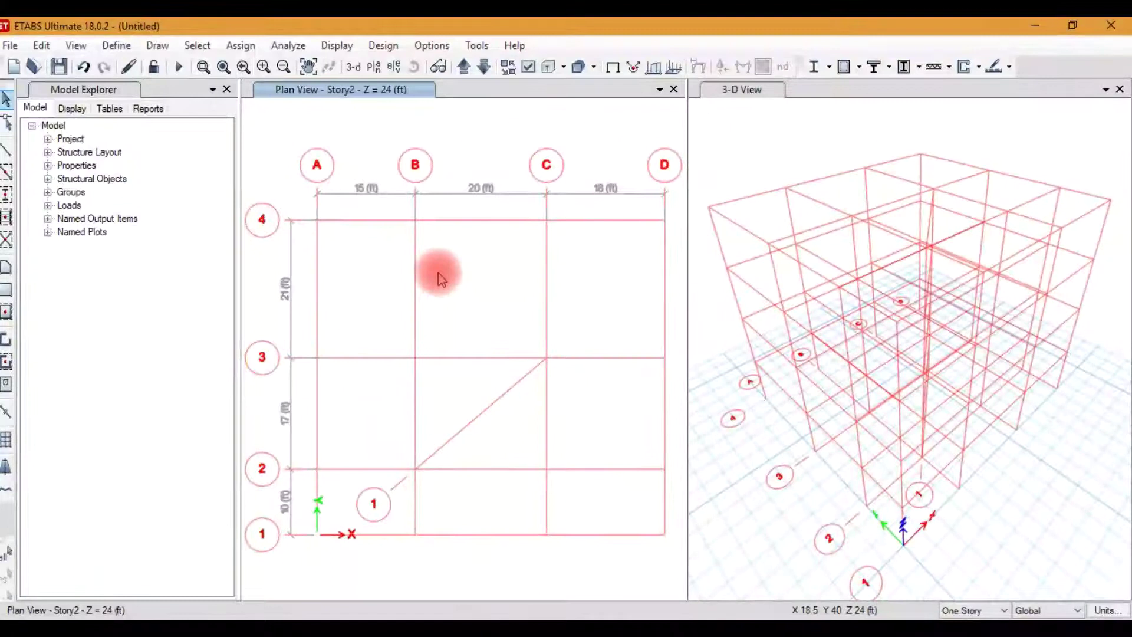
# Step: Start adding a new grid system to the model and set its type to Cylindrical
pyautogui.rightClick(439, 274)
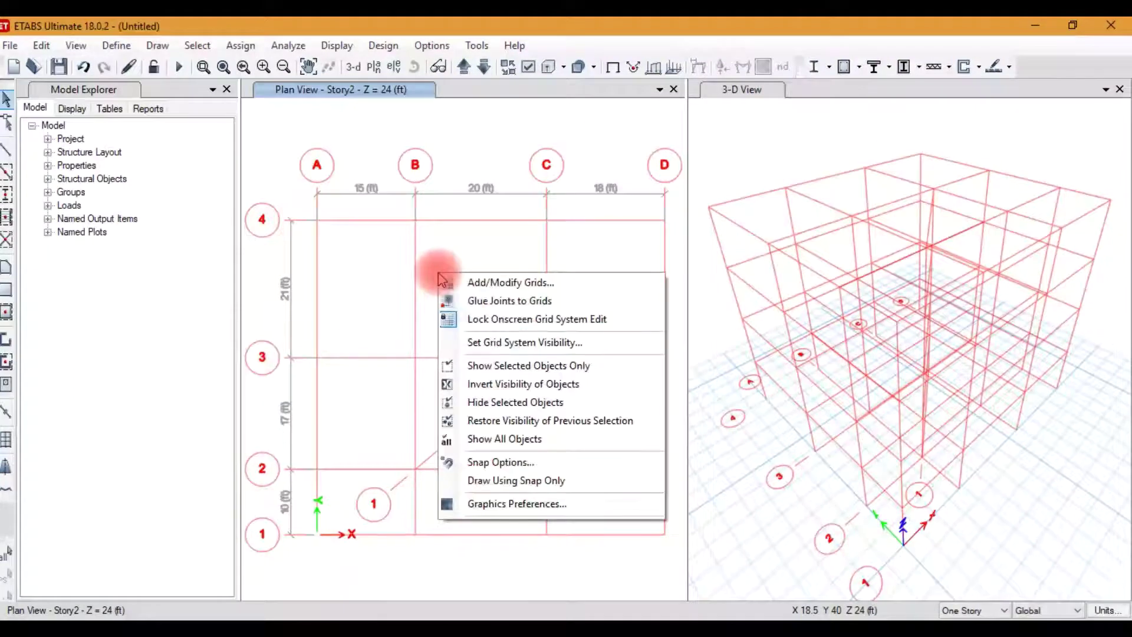
pyautogui.click(480, 284)
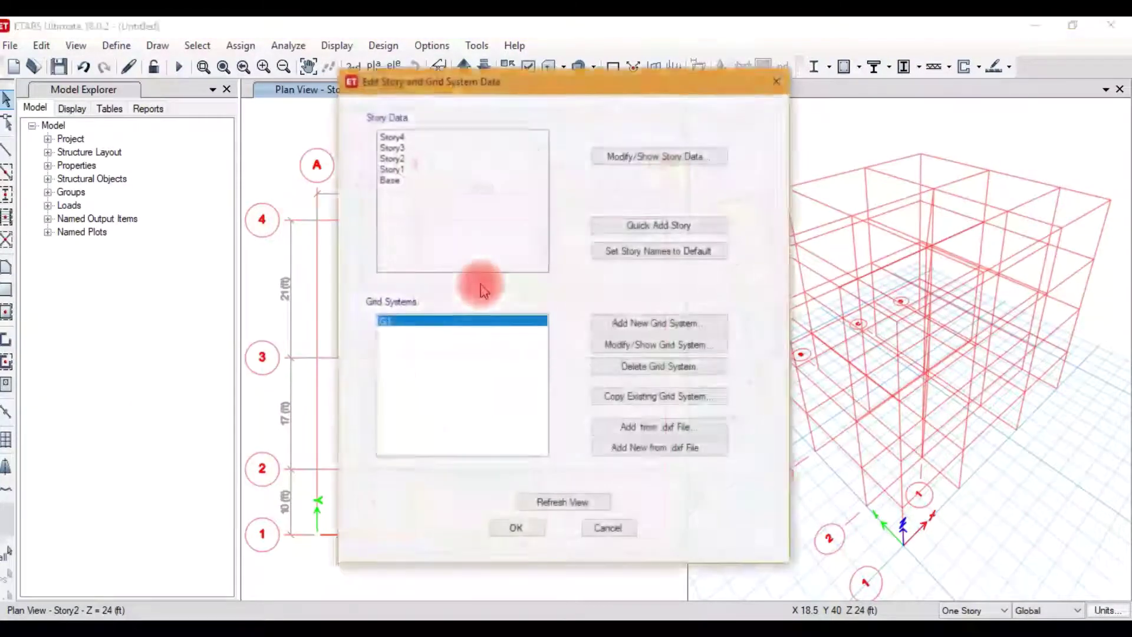
pyautogui.click(690, 323)
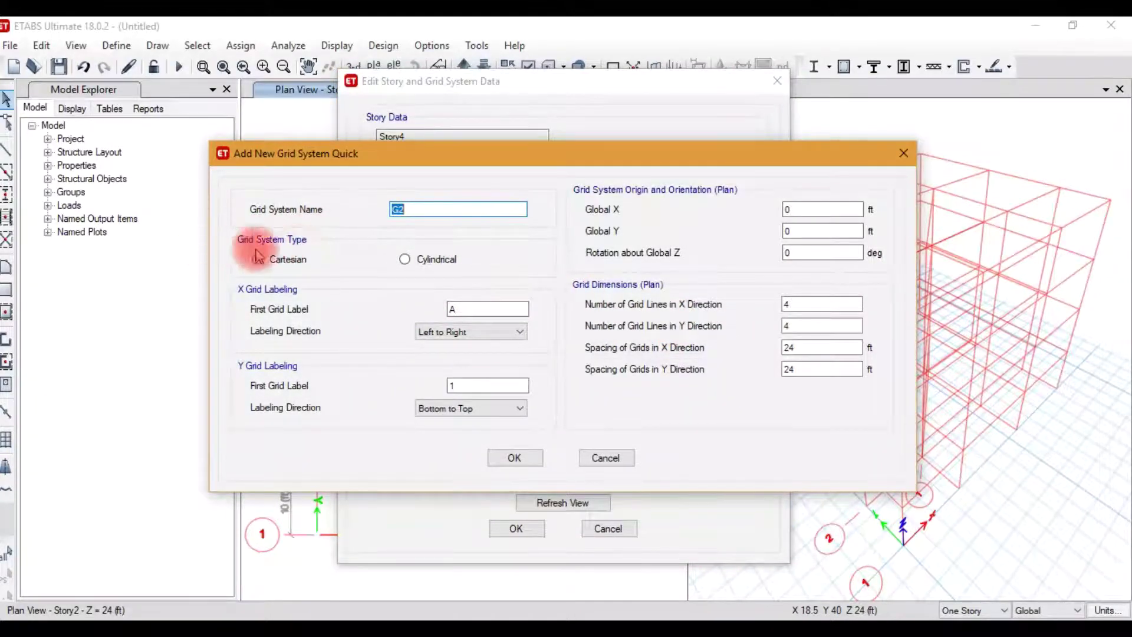
pyautogui.click(448, 262)
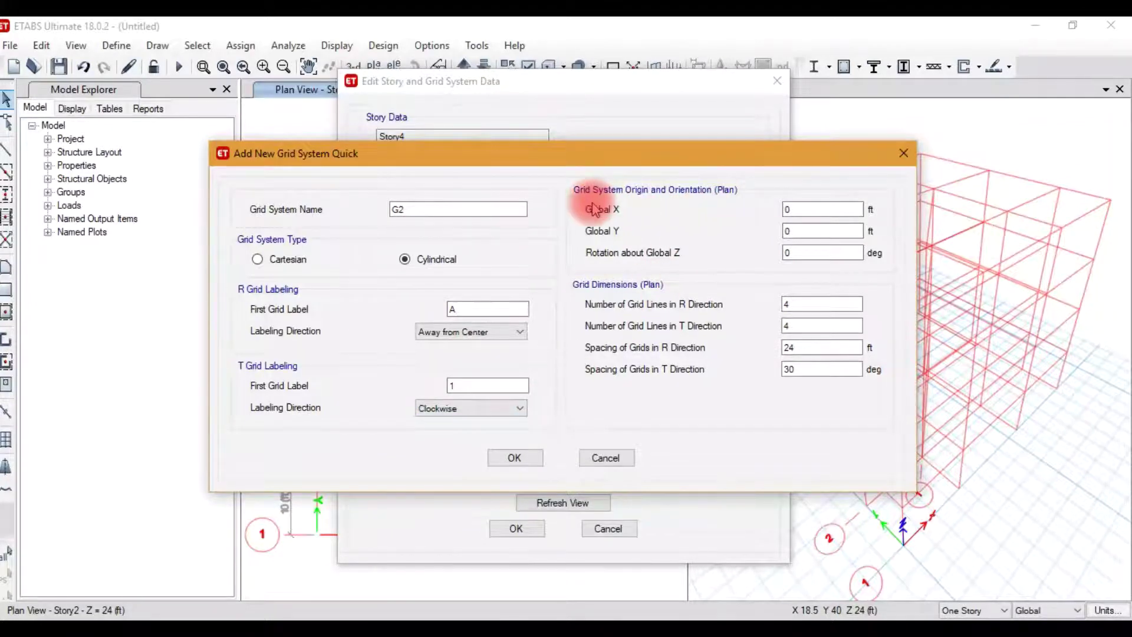
# Step: Set the number of grid lines of the cylindrical system to 10 in the R direction and 20 in the T direction
pyautogui.click(816, 212)
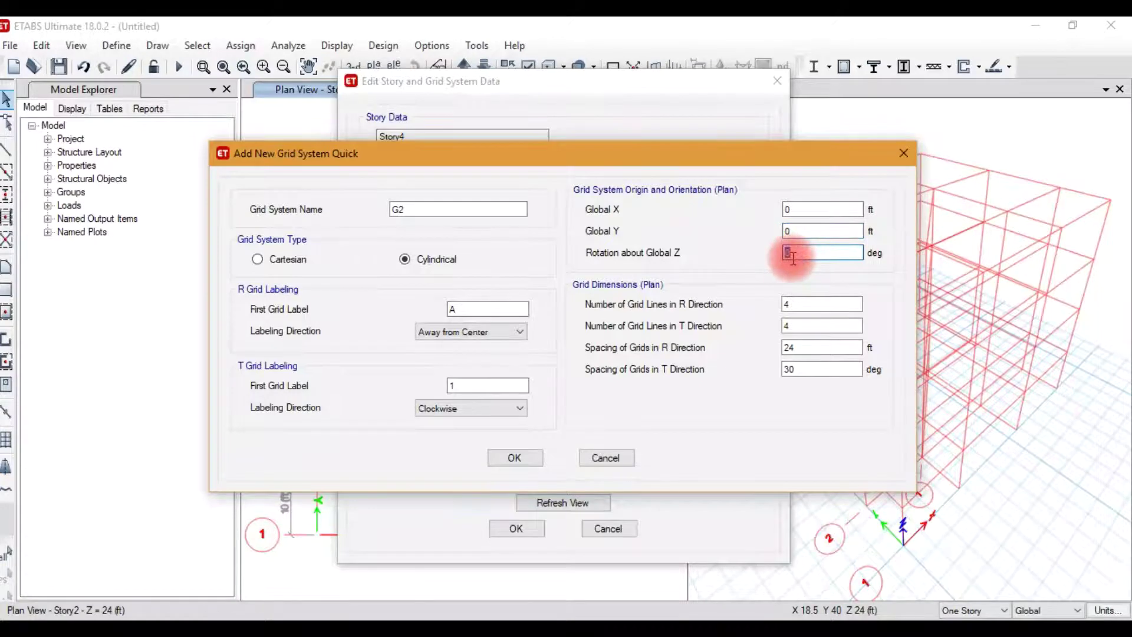
pyautogui.click(796, 304)
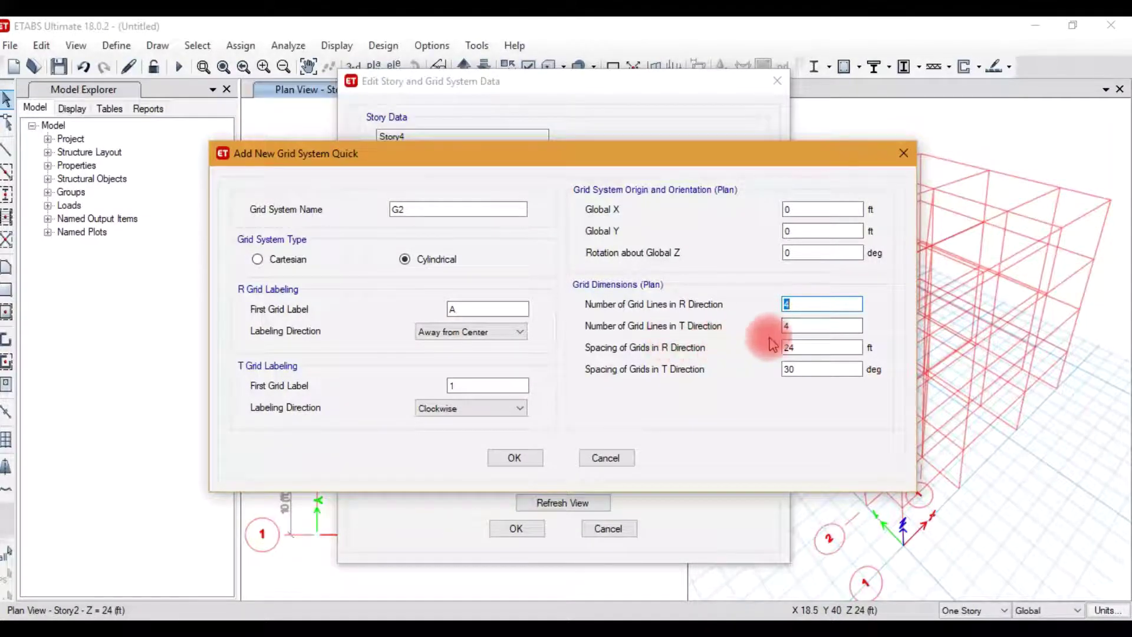
pyautogui.click(819, 324)
pyautogui.click(816, 307)
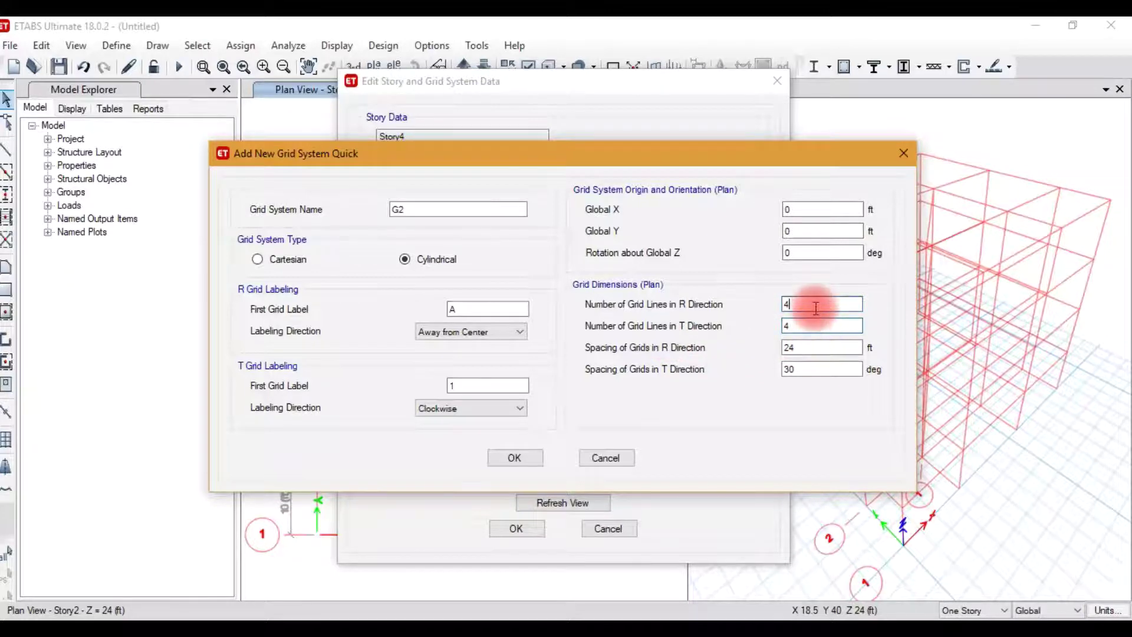
pyautogui.write('10')
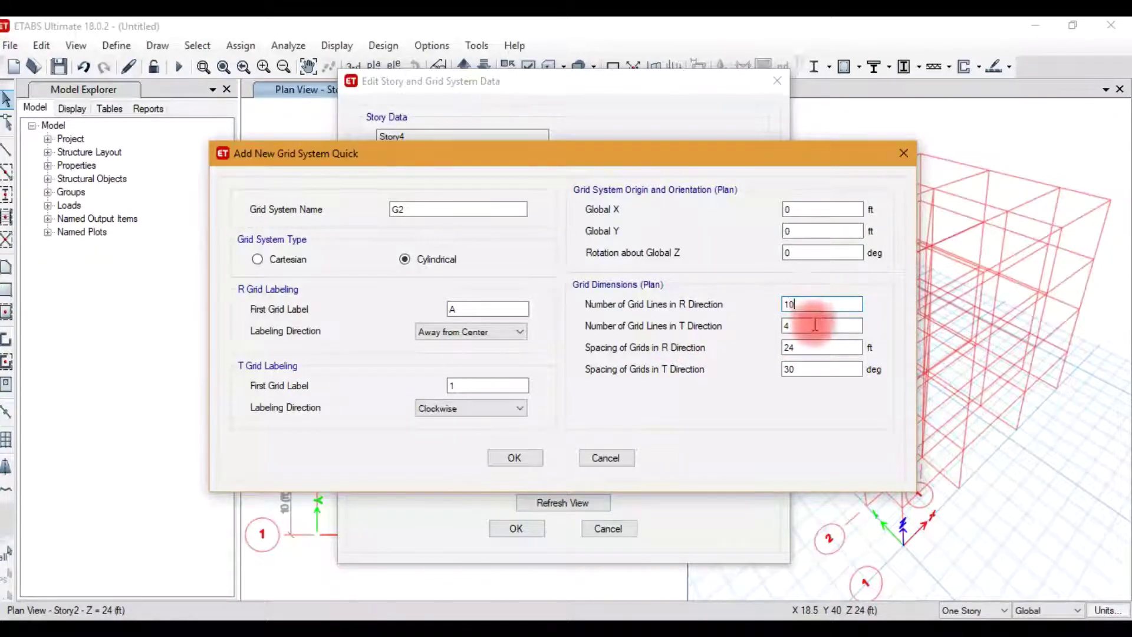
pyautogui.write('1')
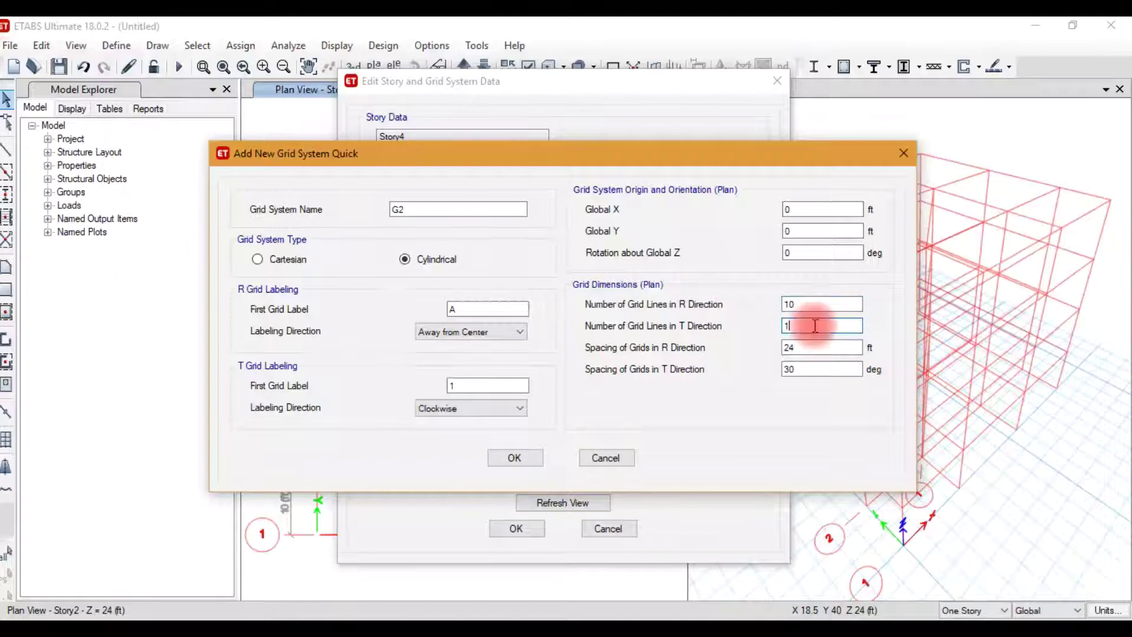
pyautogui.write('20')
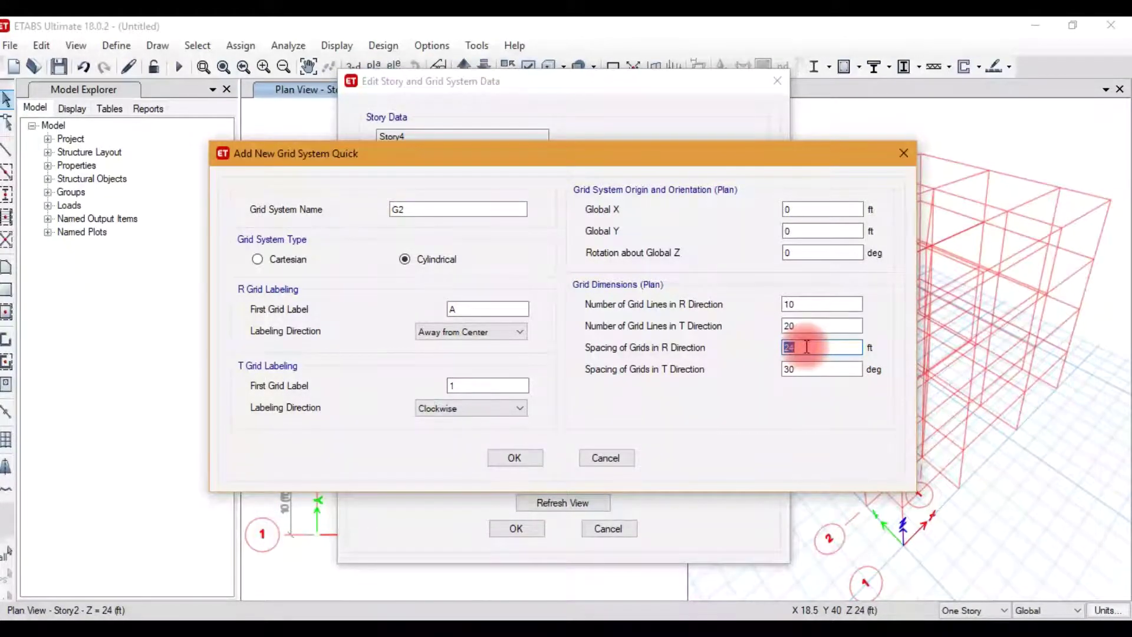
# Step: Set the grid spacing to 15 ft in the R direction and 30 degrees in the T direction, and accept the new grid system
pyautogui.write('15')
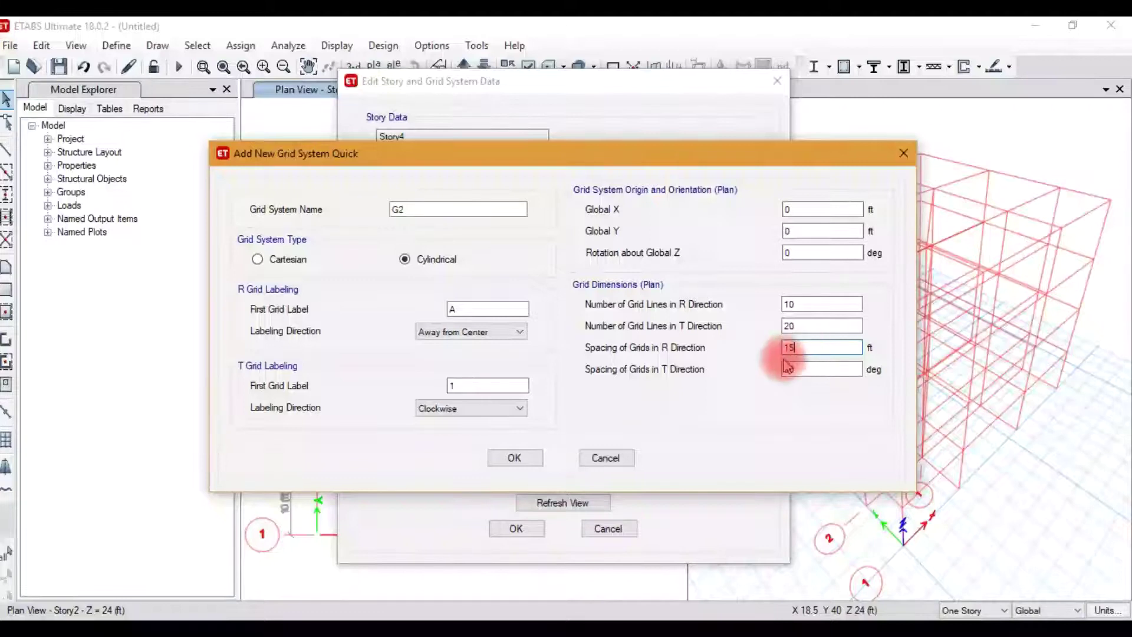
pyautogui.click(803, 369)
pyautogui.doubleClick(803, 369)
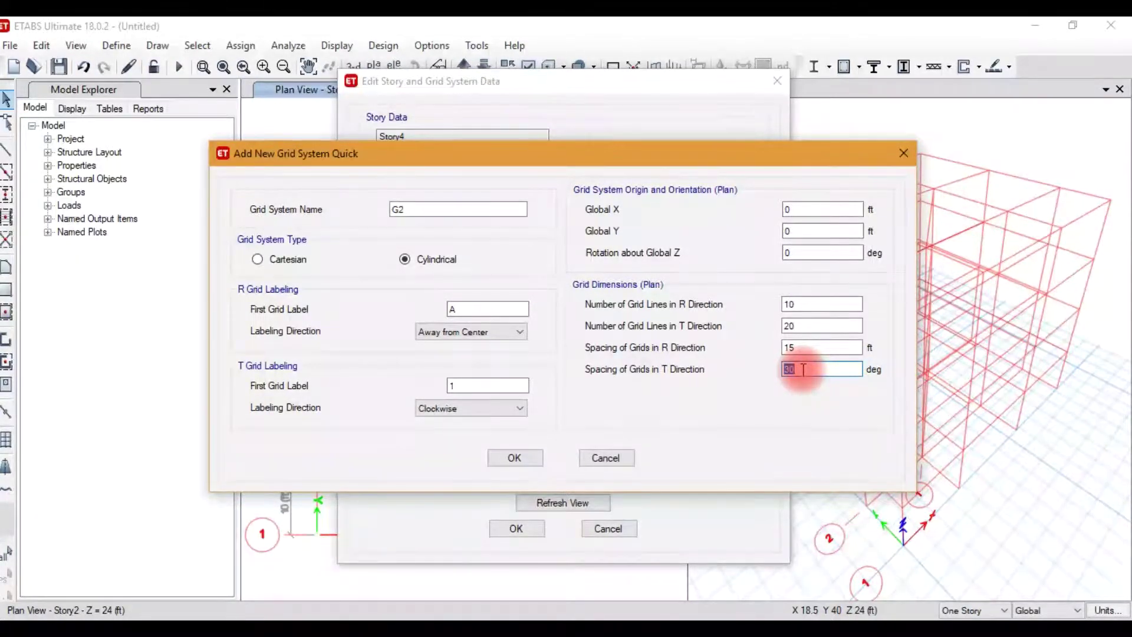
pyautogui.write('3')
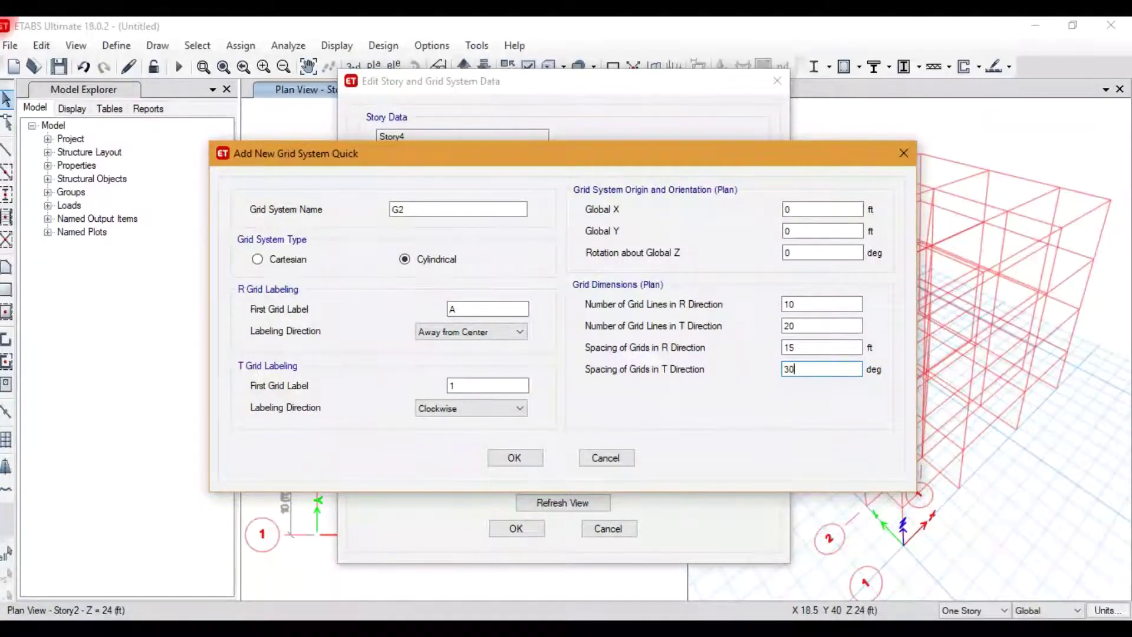
pyautogui.click(514, 458)
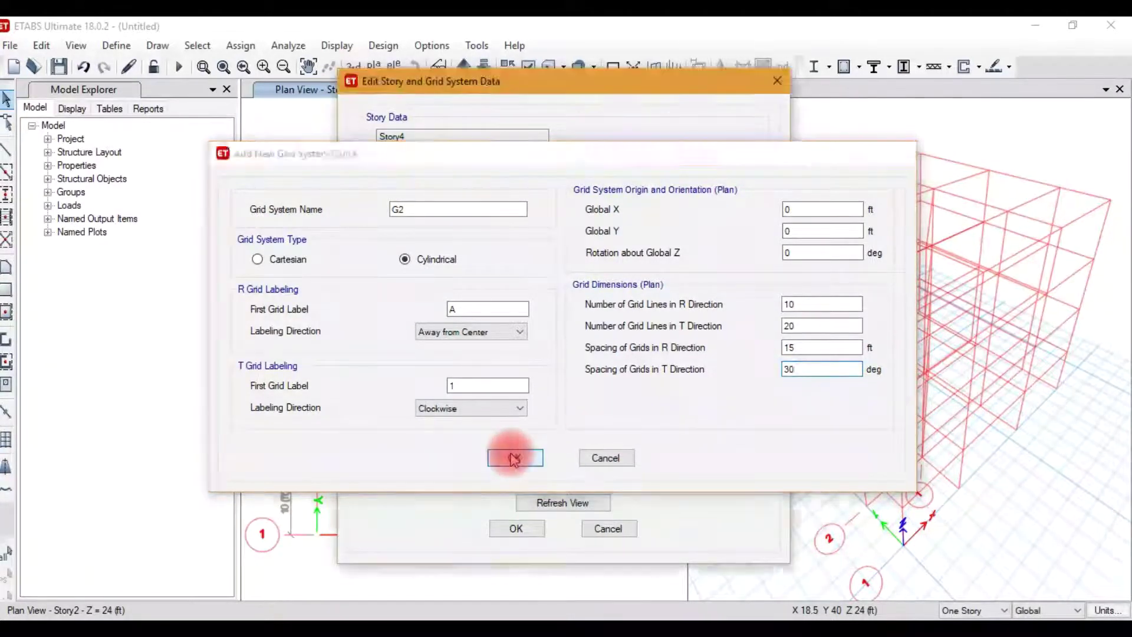
pyautogui.click(506, 527)
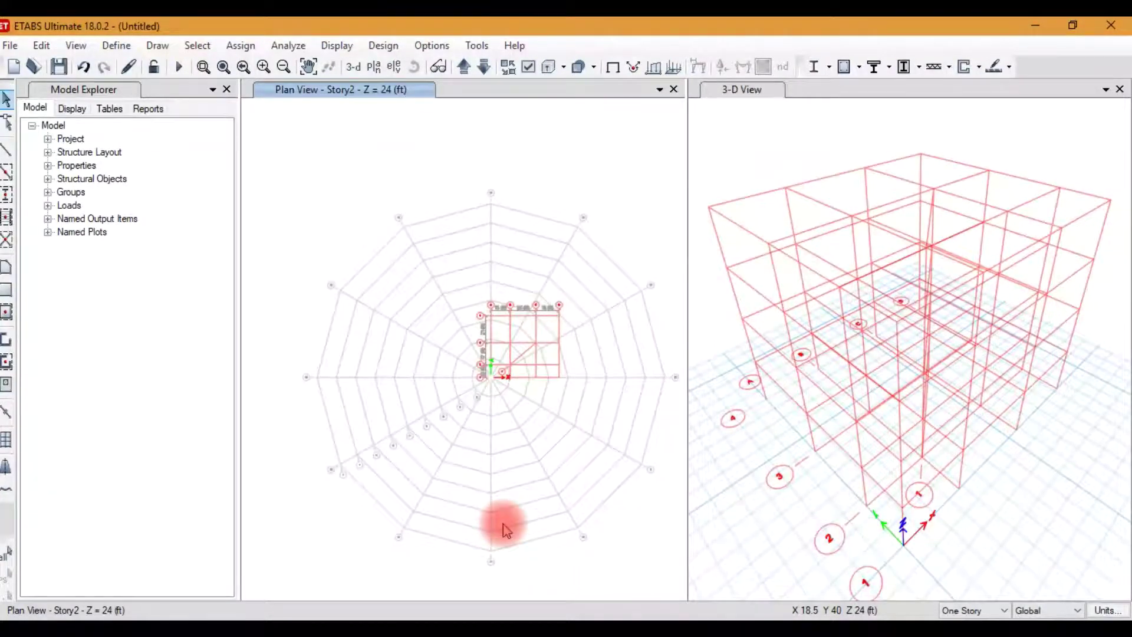
# Step: Examine the cylindrical grid around the Cartesian grid in the plan view, including the lettered bubbles of the R grid lines
pyautogui.scroll(-3, 461, 281)
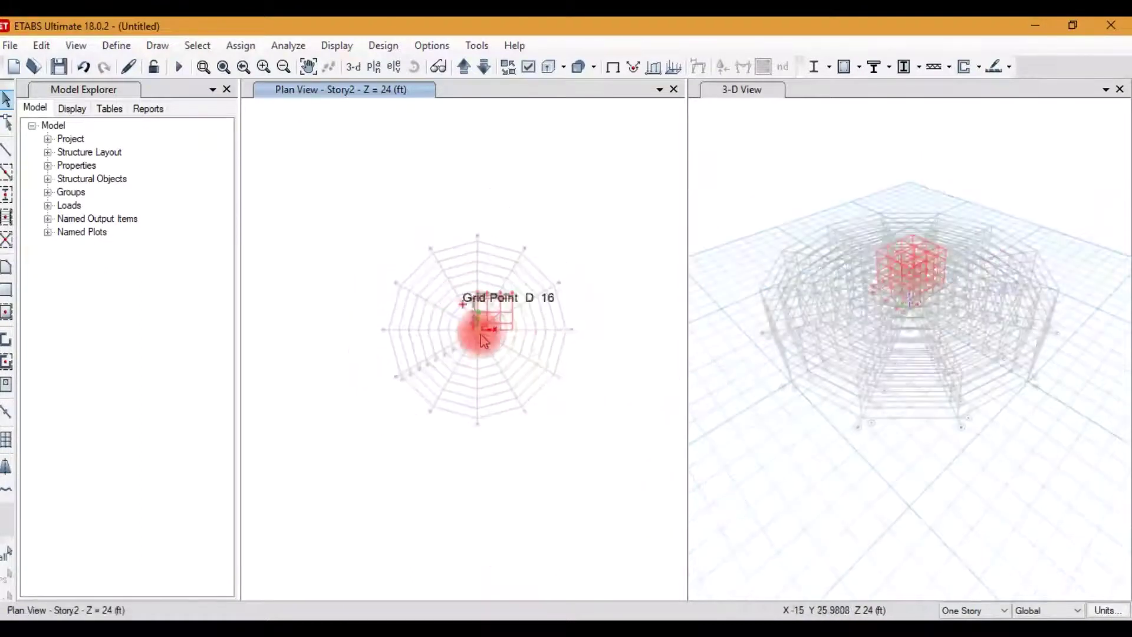
pyautogui.scroll(4, 531, 321)
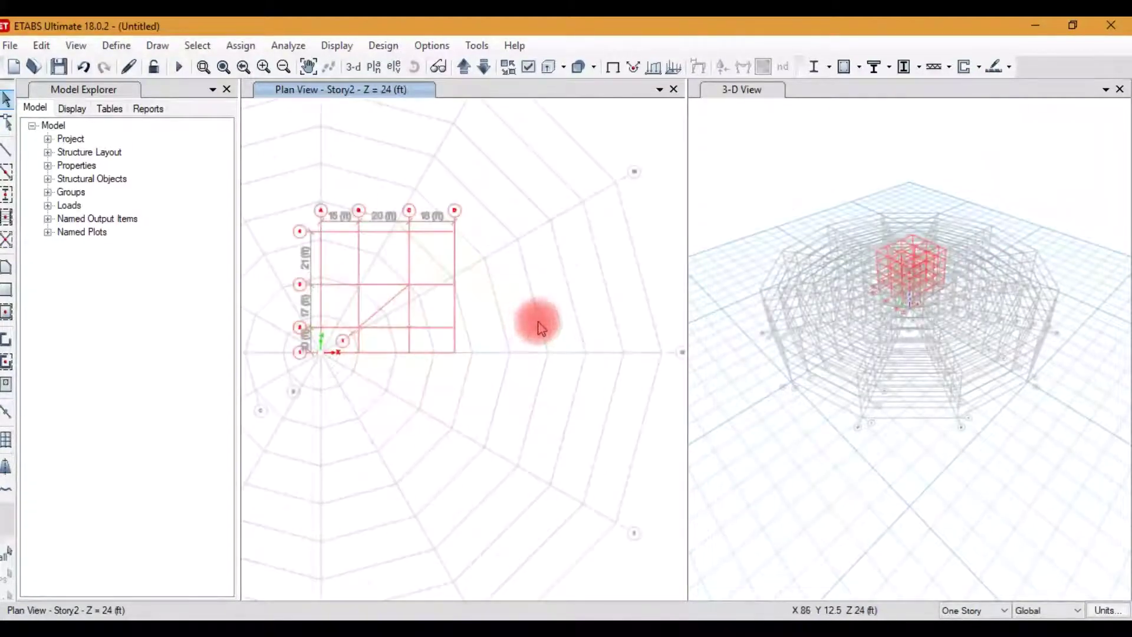
pyautogui.scroll(-2, 537, 324)
pyautogui.scroll(-2, 563, 333)
pyautogui.scroll(5, 563, 330)
pyautogui.scroll(-2, 569, 283)
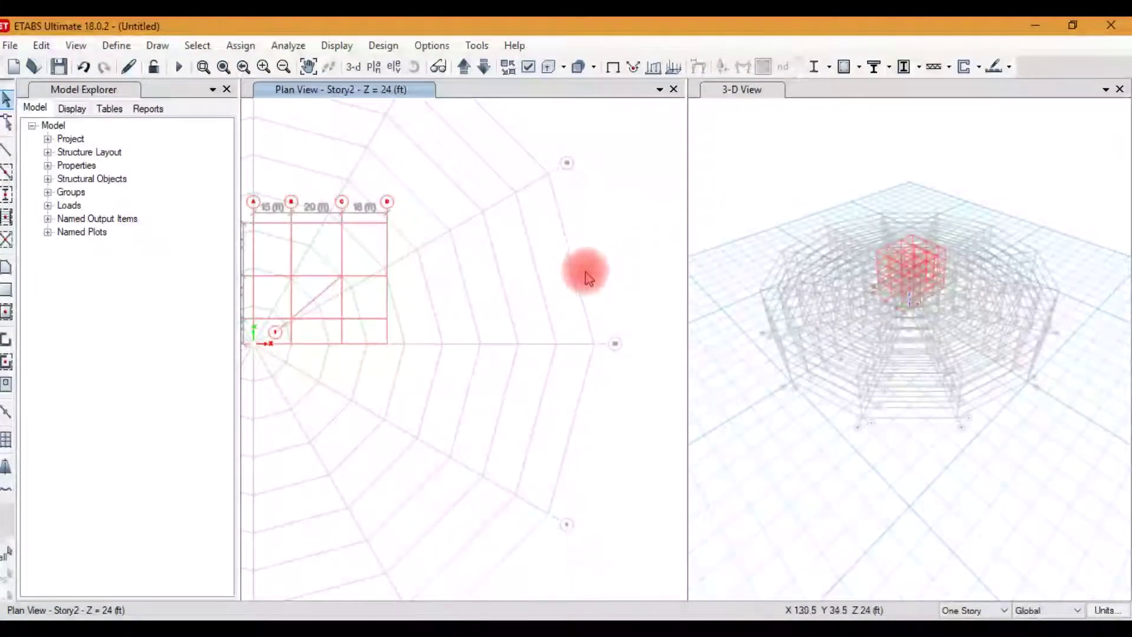
pyautogui.scroll(-3, 586, 273)
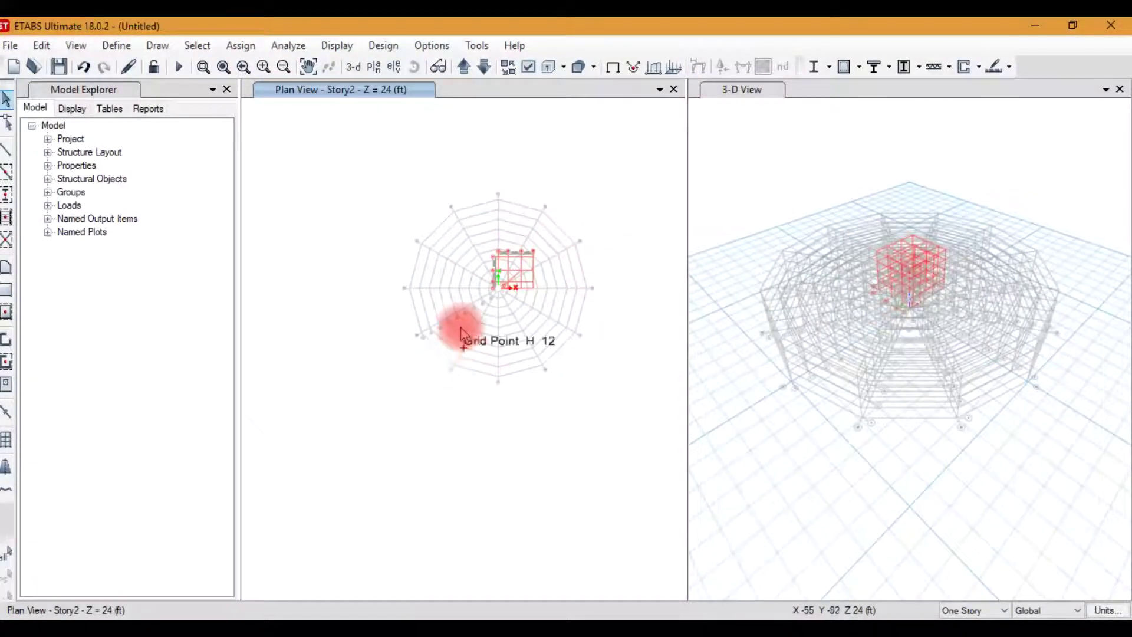
pyautogui.scroll(5, 458, 323)
pyautogui.scroll(-5, 469, 312)
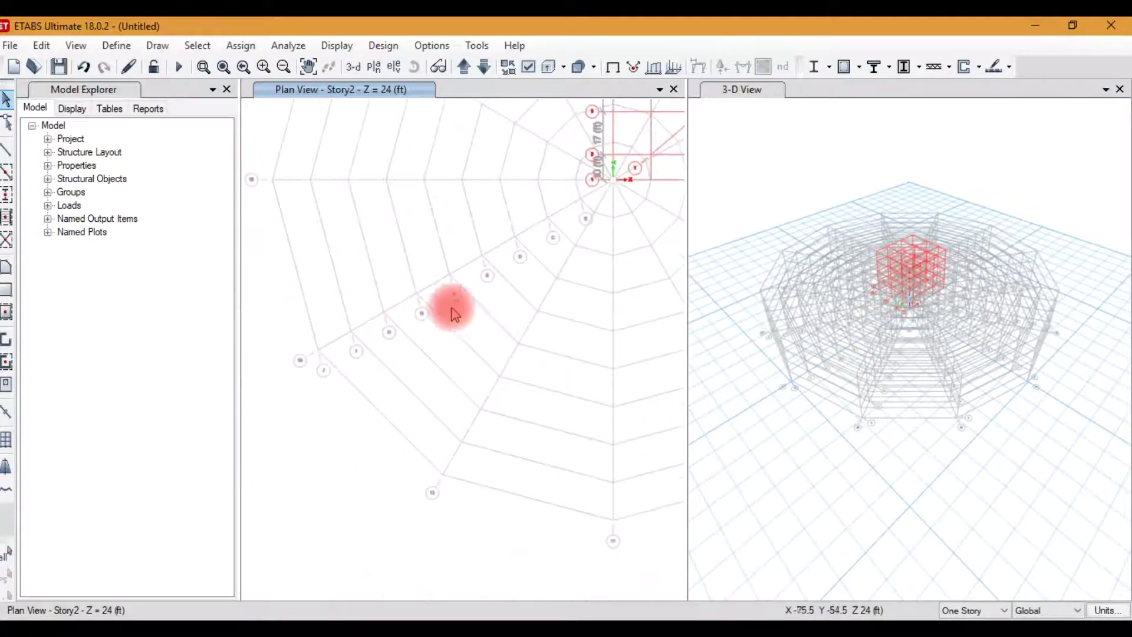
pyautogui.scroll(5, 460, 306)
pyautogui.scroll(-5, 462, 220)
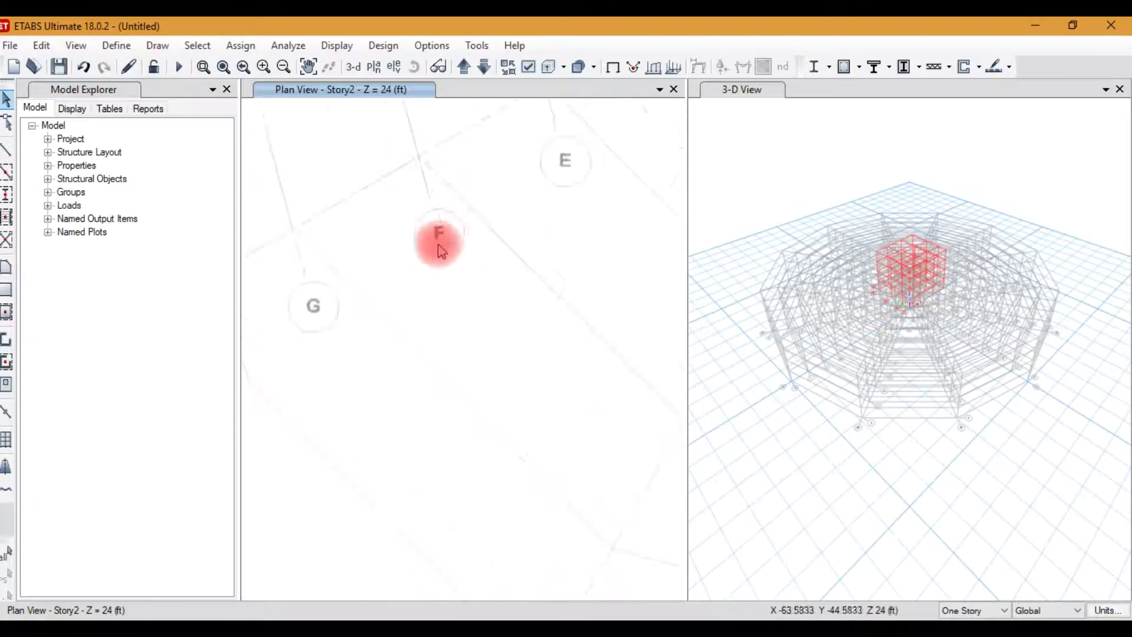
pyautogui.scroll(5, 386, 318)
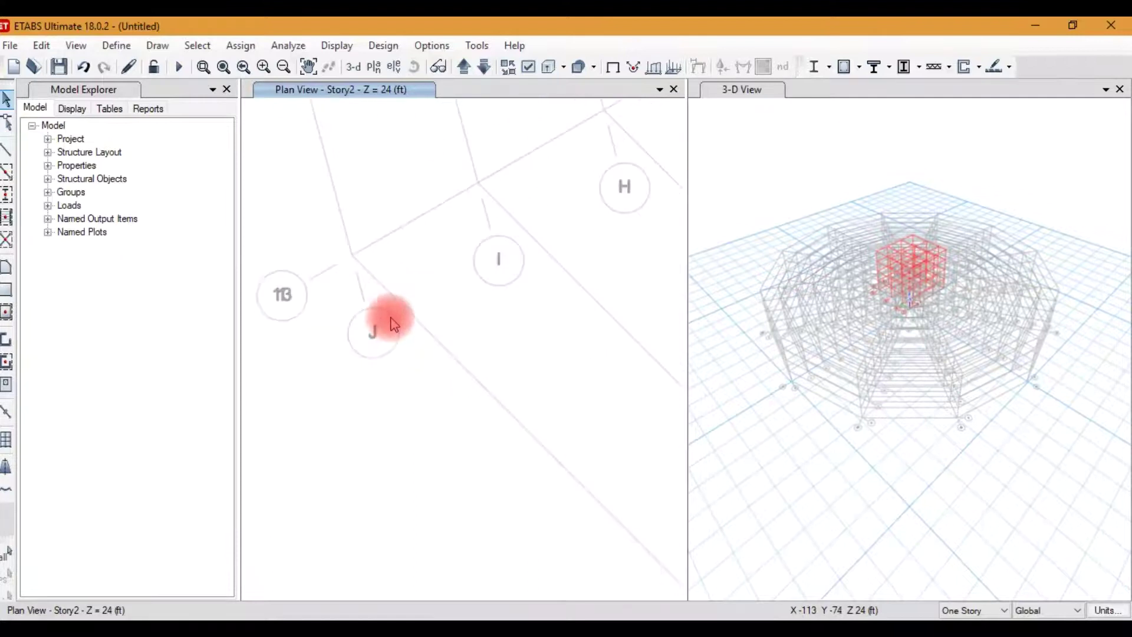
pyautogui.scroll(-3, 383, 321)
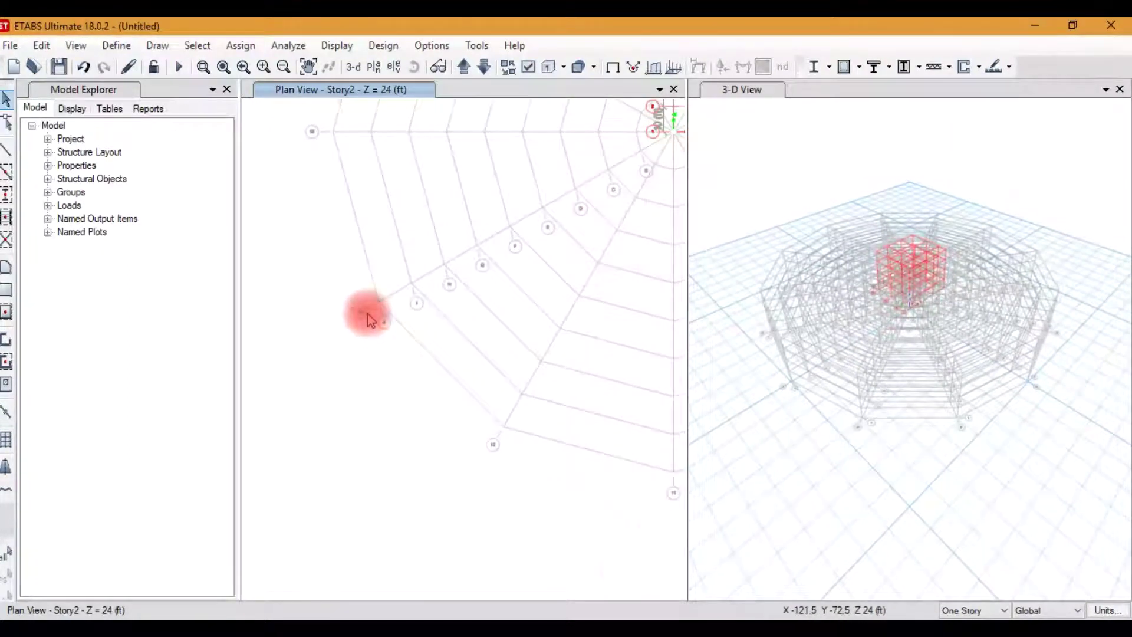
# Step: Examine the numbered bubbles of the T grid lines around the outer ring of the cylindrical grid
pyautogui.scroll(5, 366, 313)
pyautogui.scroll(-4, 359, 330)
pyautogui.scroll(-3, 341, 266)
pyautogui.scroll(7, 329, 258)
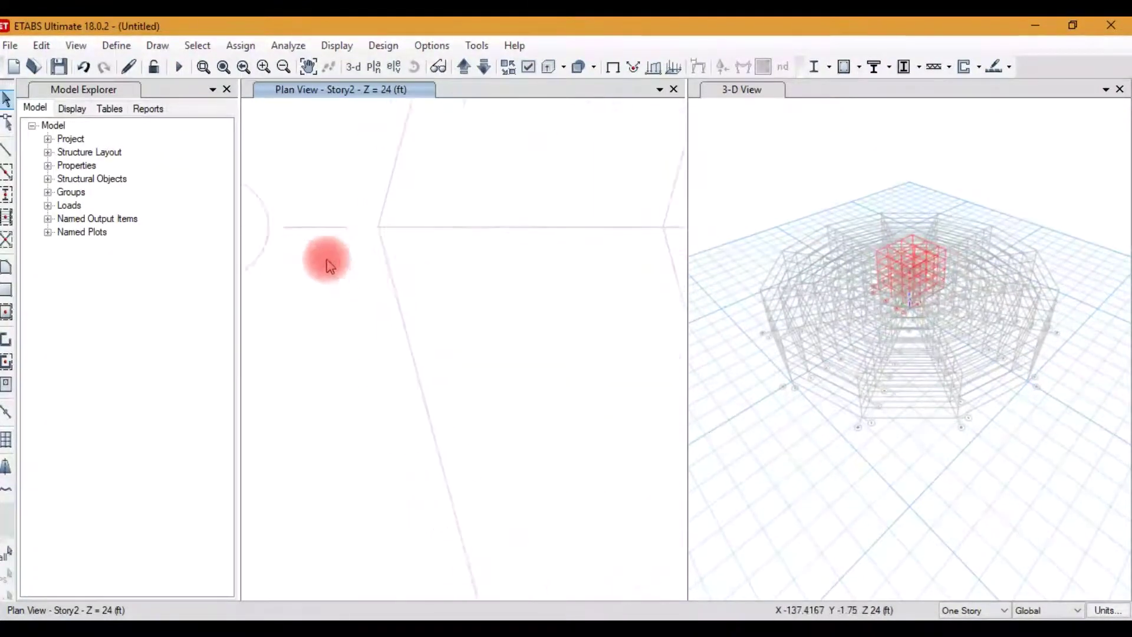
pyautogui.scroll(2, 263, 251)
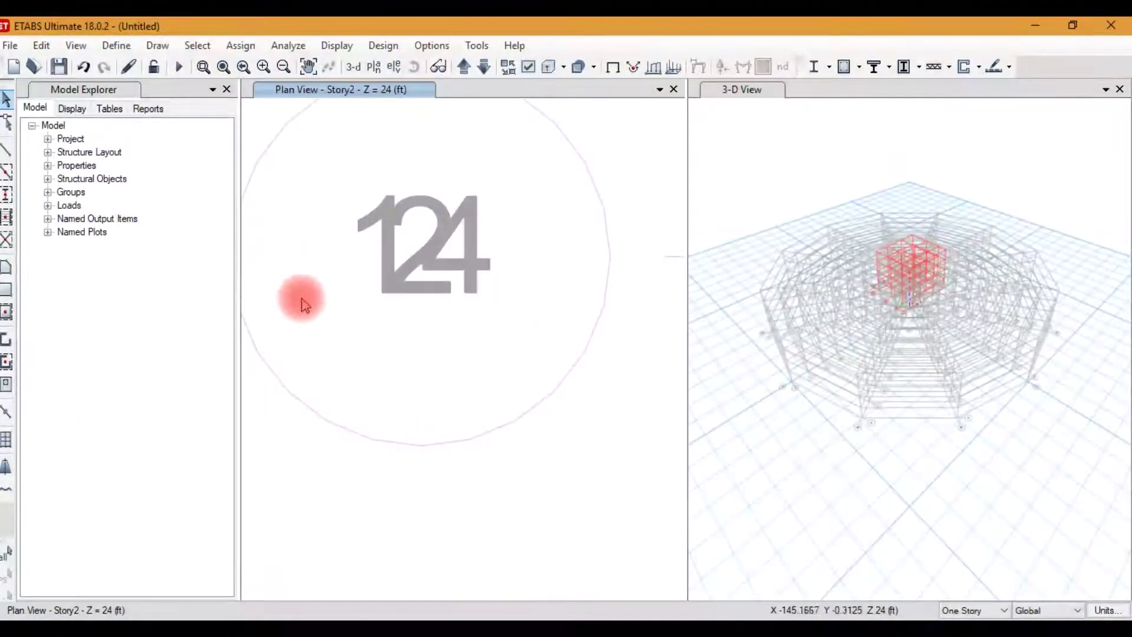
pyautogui.scroll(-5, 336, 354)
pyautogui.scroll(-3, 344, 253)
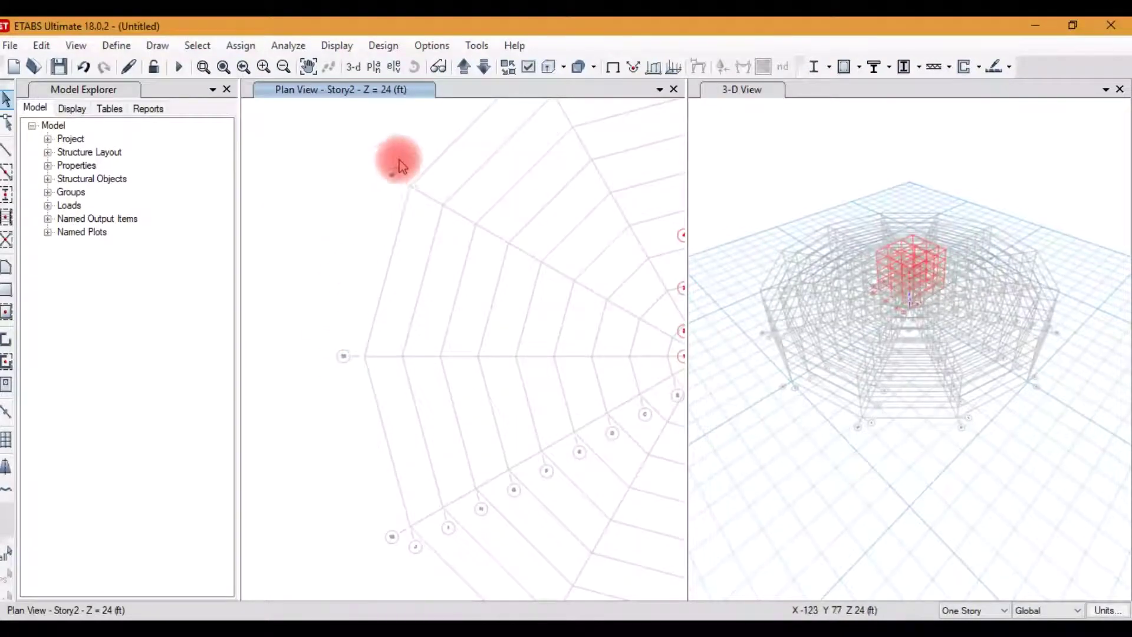
pyautogui.scroll(6, 389, 171)
pyautogui.scroll(-4, 359, 311)
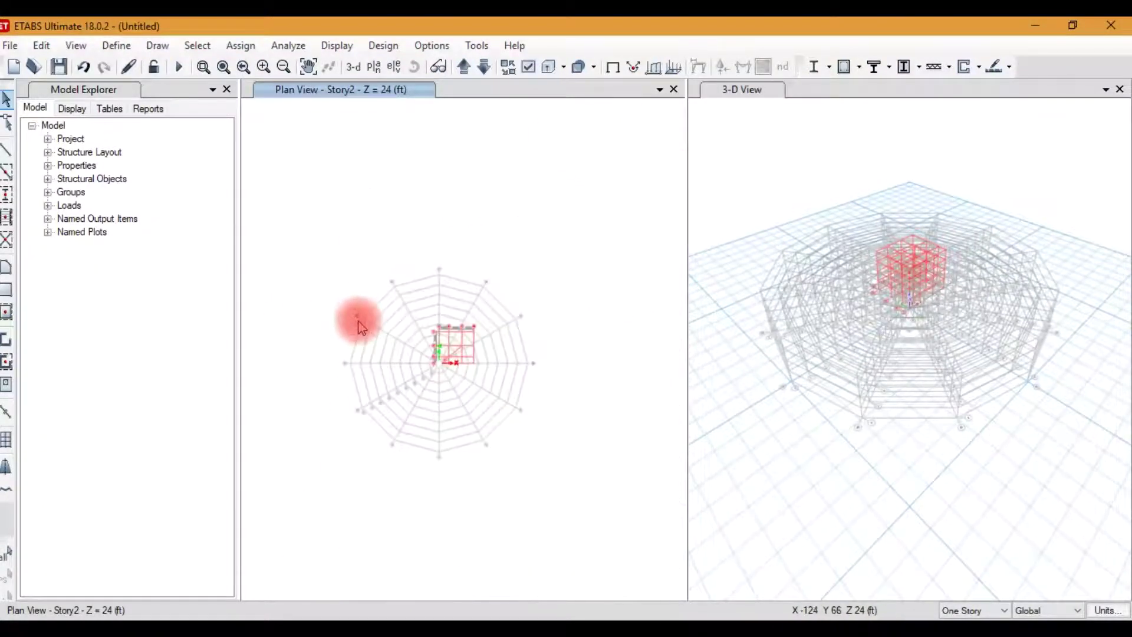
pyautogui.scroll(5, 383, 289)
pyautogui.scroll(-4, 384, 283)
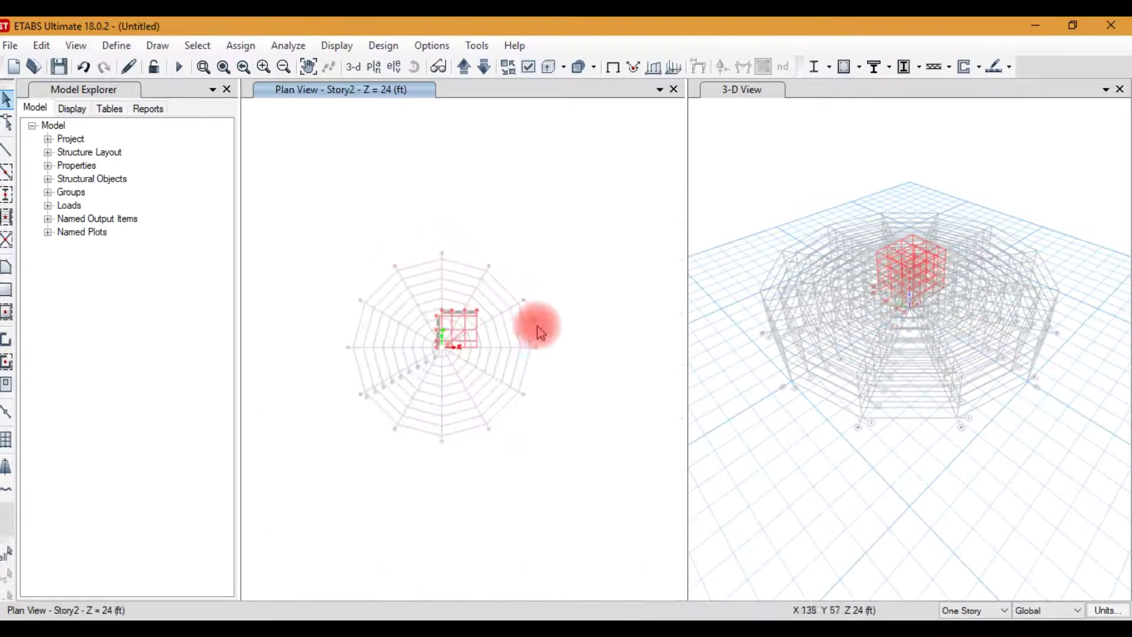
pyautogui.scroll(5, 530, 312)
pyautogui.scroll(2, 488, 470)
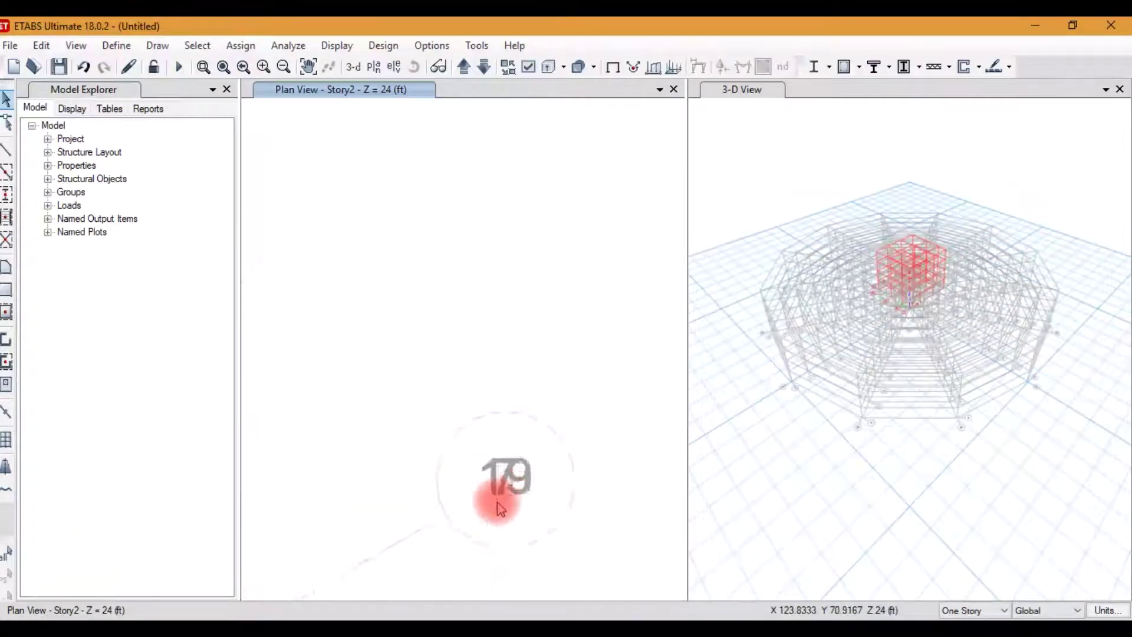
pyautogui.scroll(-2, 484, 311)
pyautogui.scroll(-4, 485, 311)
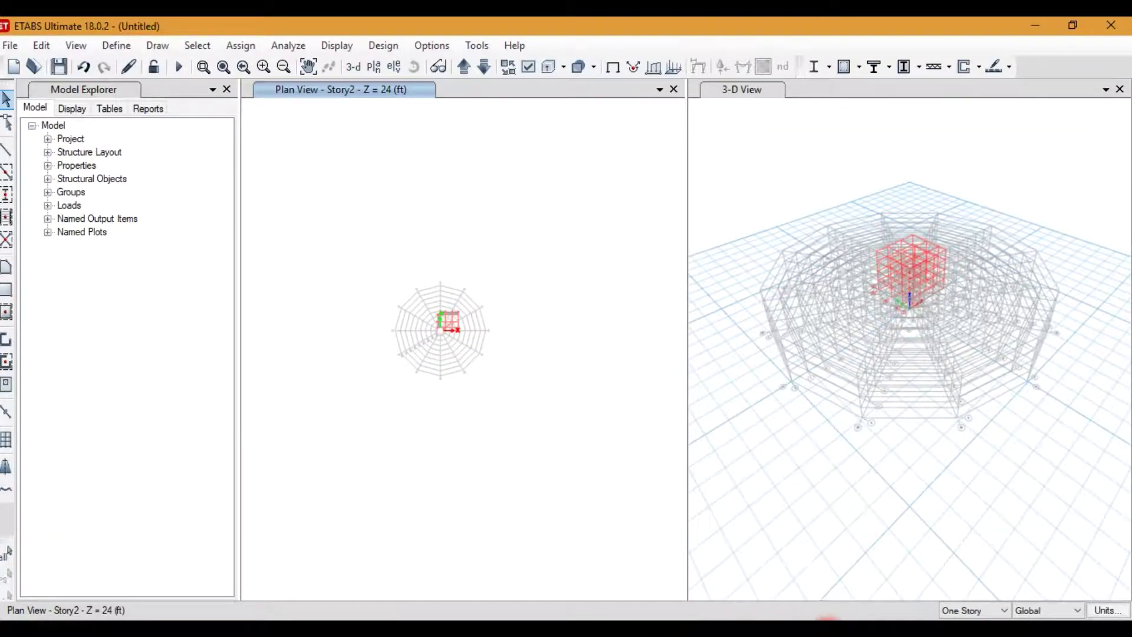
# Step: Highlight the line "5- Add grids from file" in the Notepad outline and return to ETABS
pyautogui.click(639, 616)
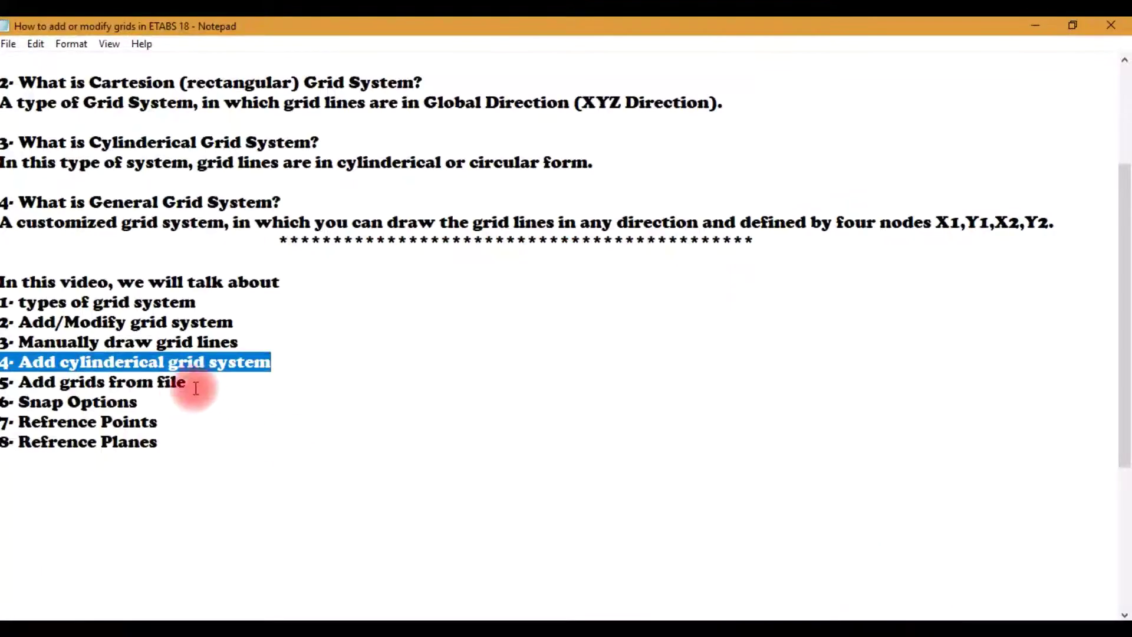
pyautogui.moveTo(184, 387); pyautogui.dragTo(5, 384)
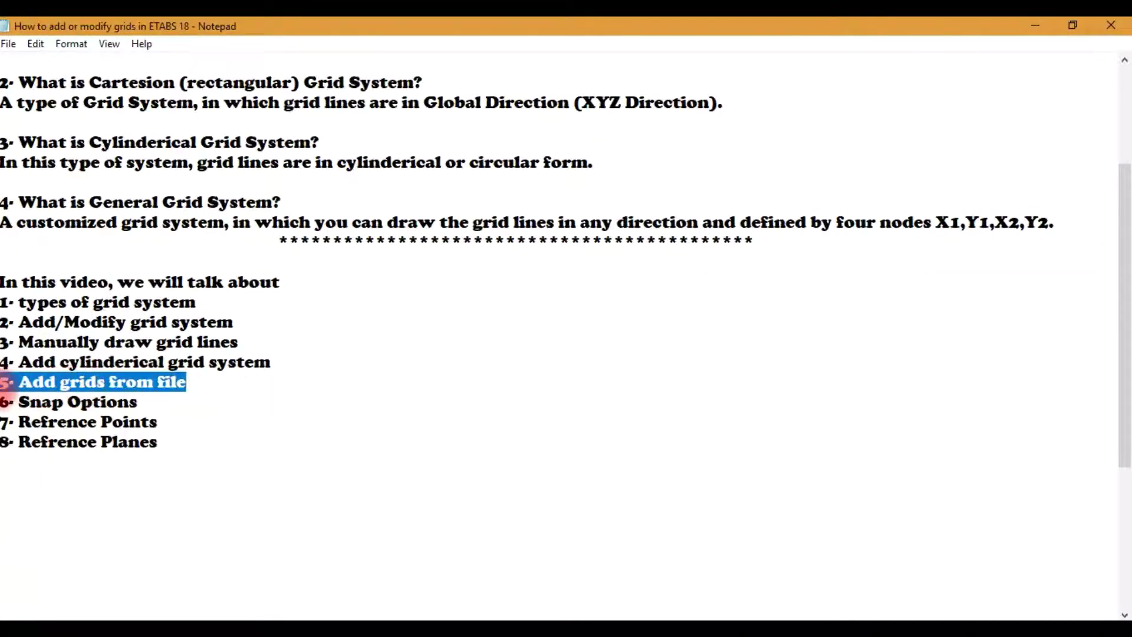
pyautogui.click(794, 610)
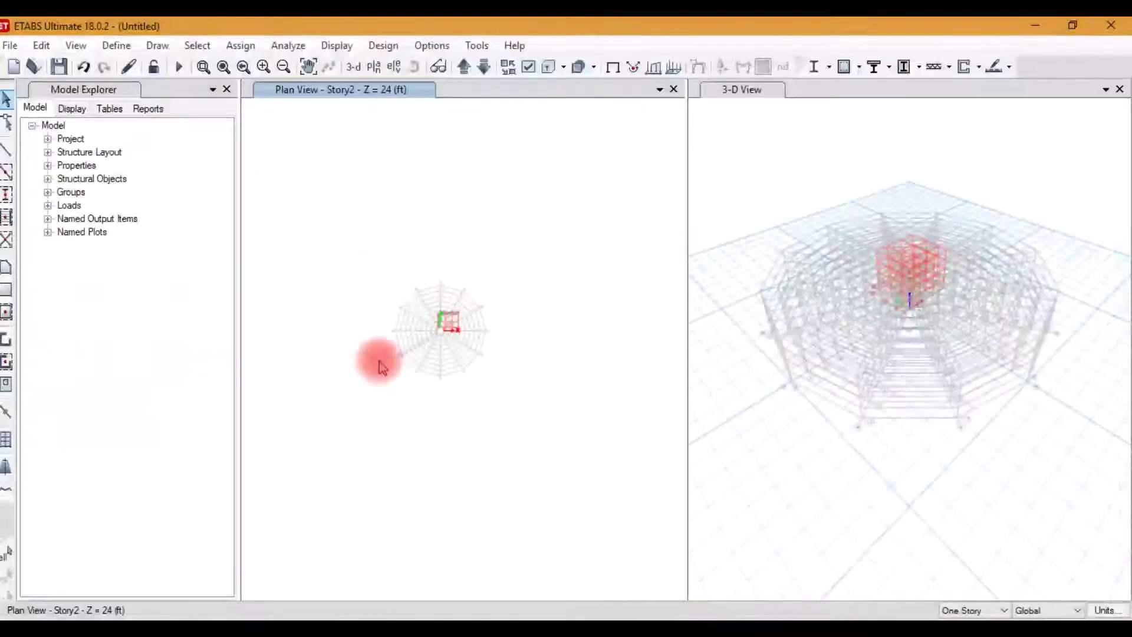
# Step: Close the current model by starting a new one and cancel the model initialization
pyautogui.click(15, 66)
pyautogui.click(554, 395)
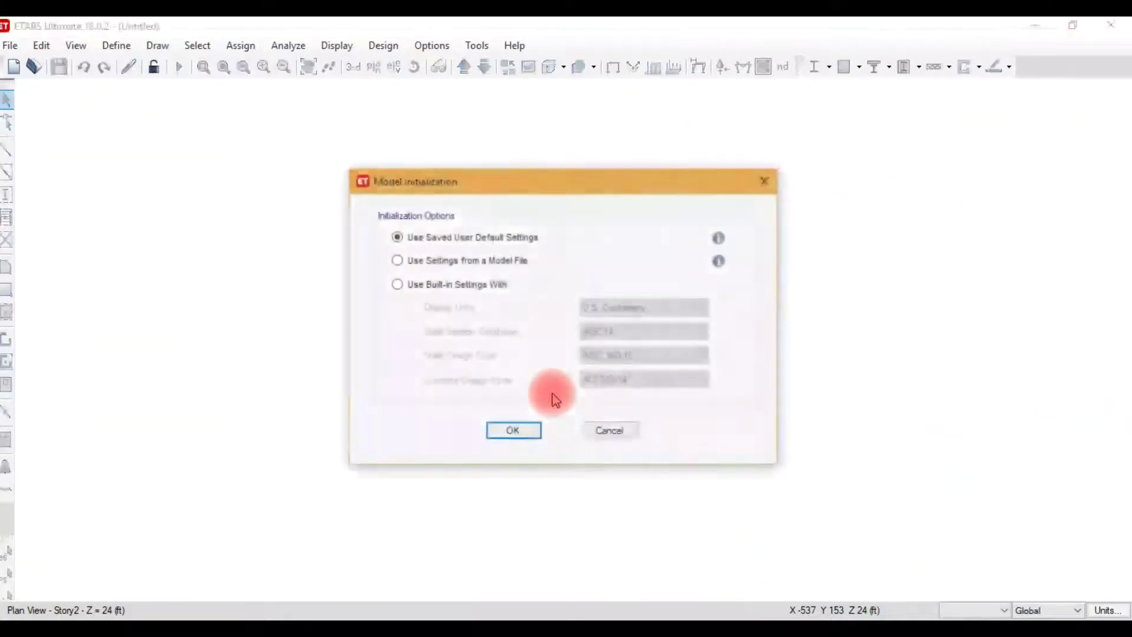
pyautogui.click(609, 430)
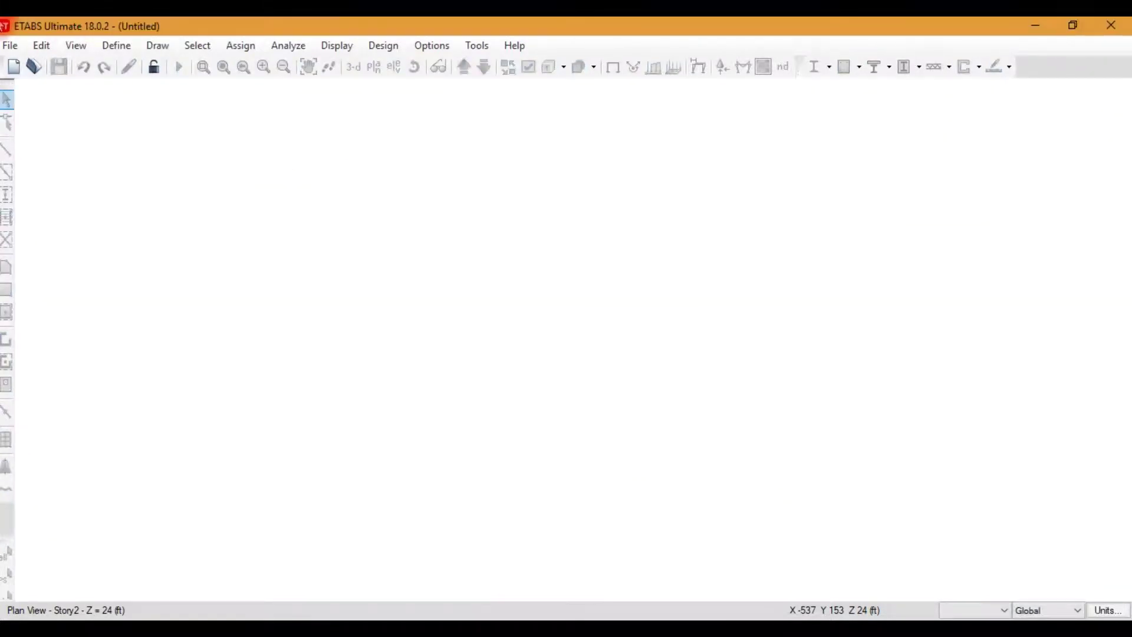
# Step: Start an import of architectural grids from the DXF file Srovar Building Complex
pyautogui.click(10, 46)
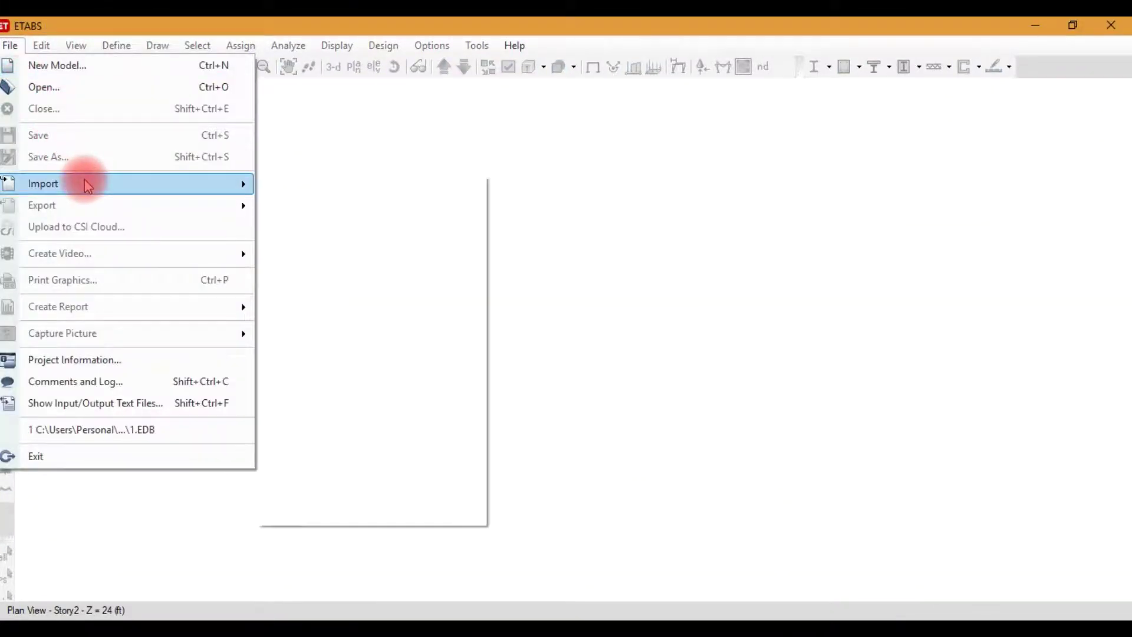
pyautogui.moveTo(88, 179)
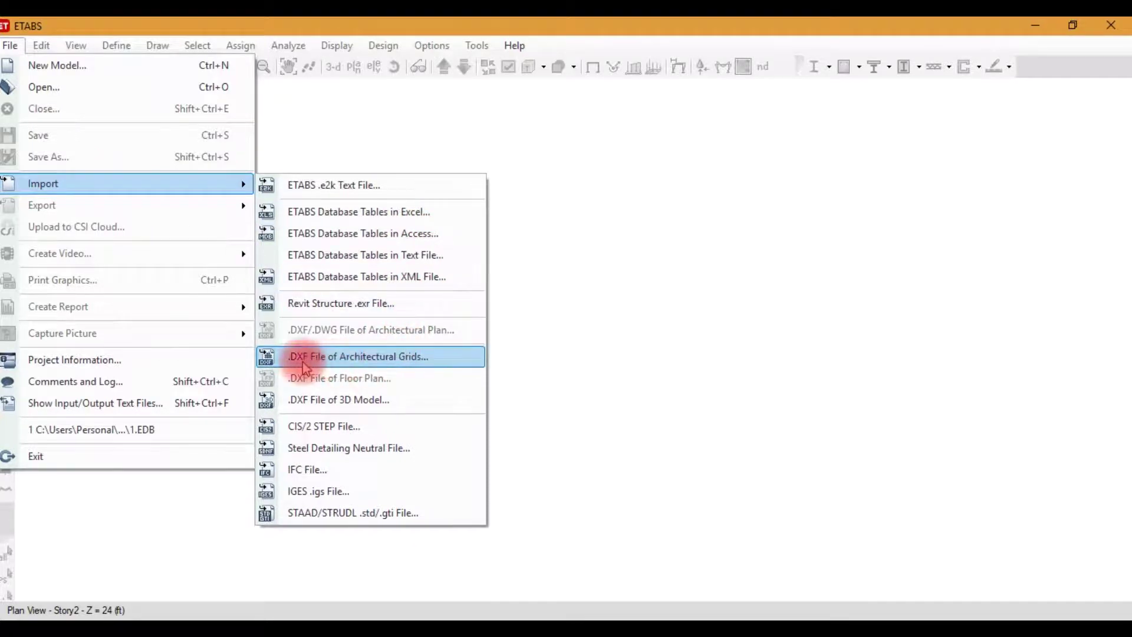
pyautogui.click(332, 358)
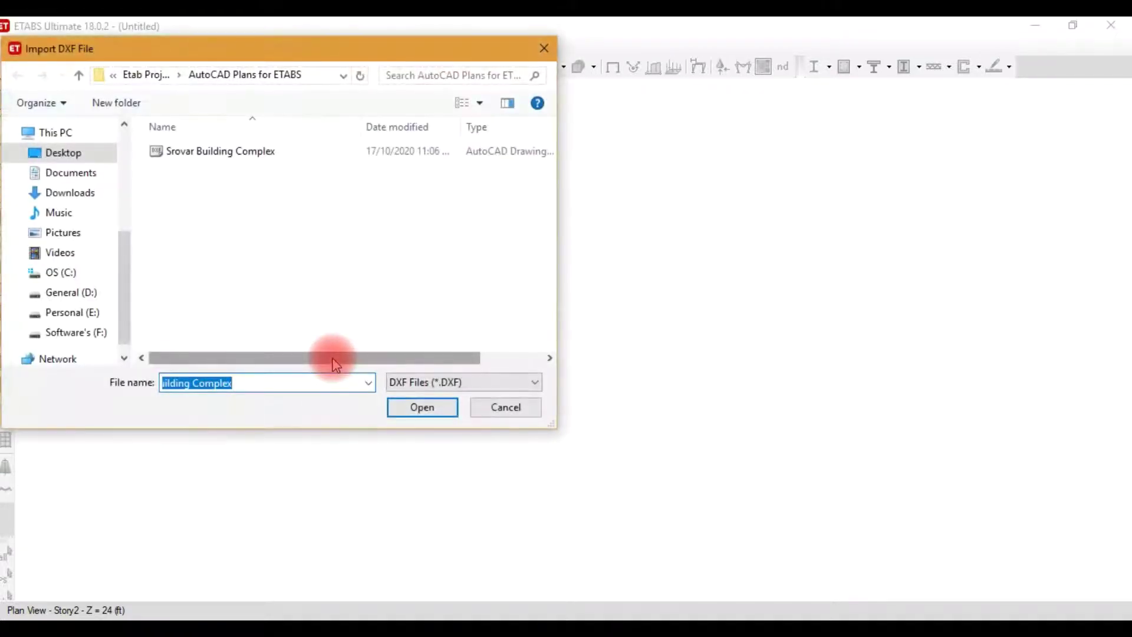
pyautogui.click(259, 154)
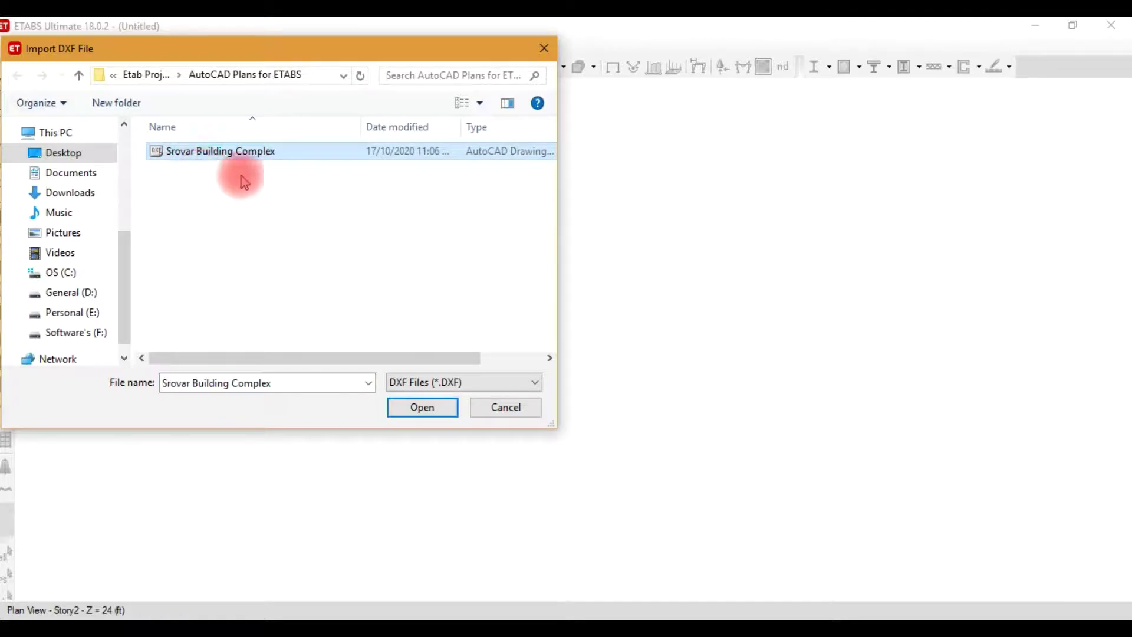
pyautogui.click(398, 411)
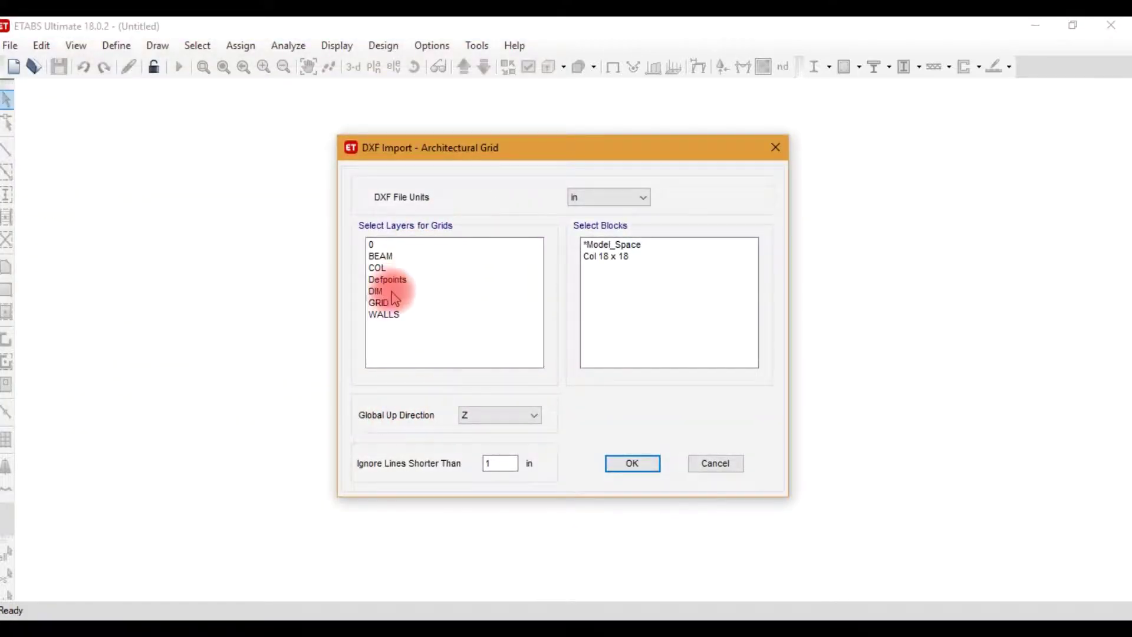
# Step: Import the grids from the GRID layer with inches as the DXF units, without saving the model file
pyautogui.click(393, 303)
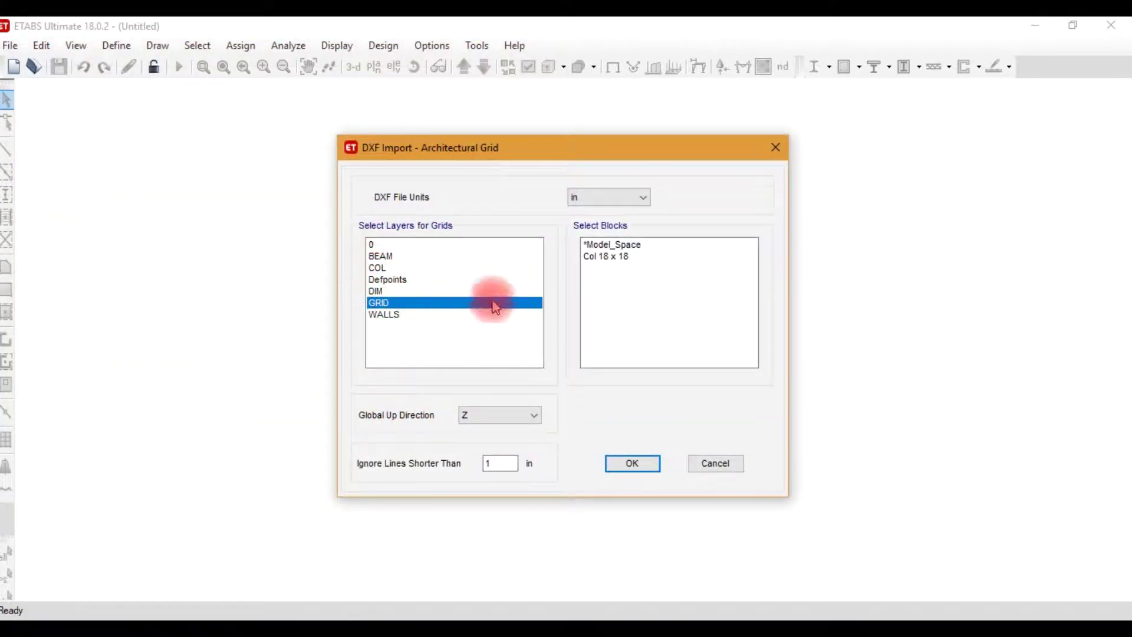
pyautogui.click(650, 465)
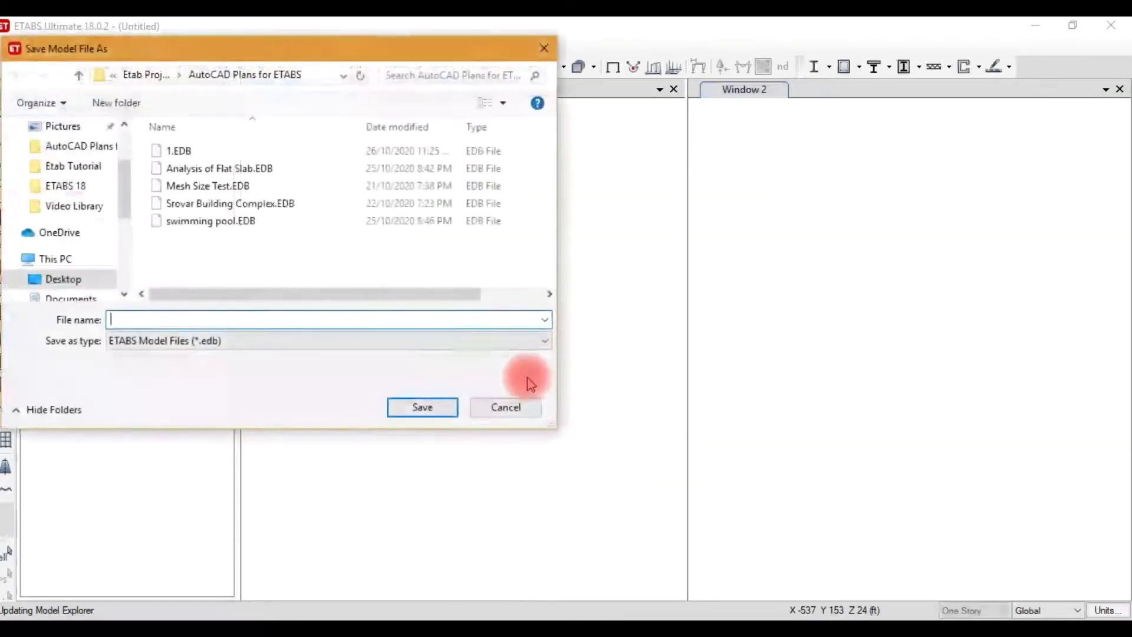
pyautogui.click(527, 406)
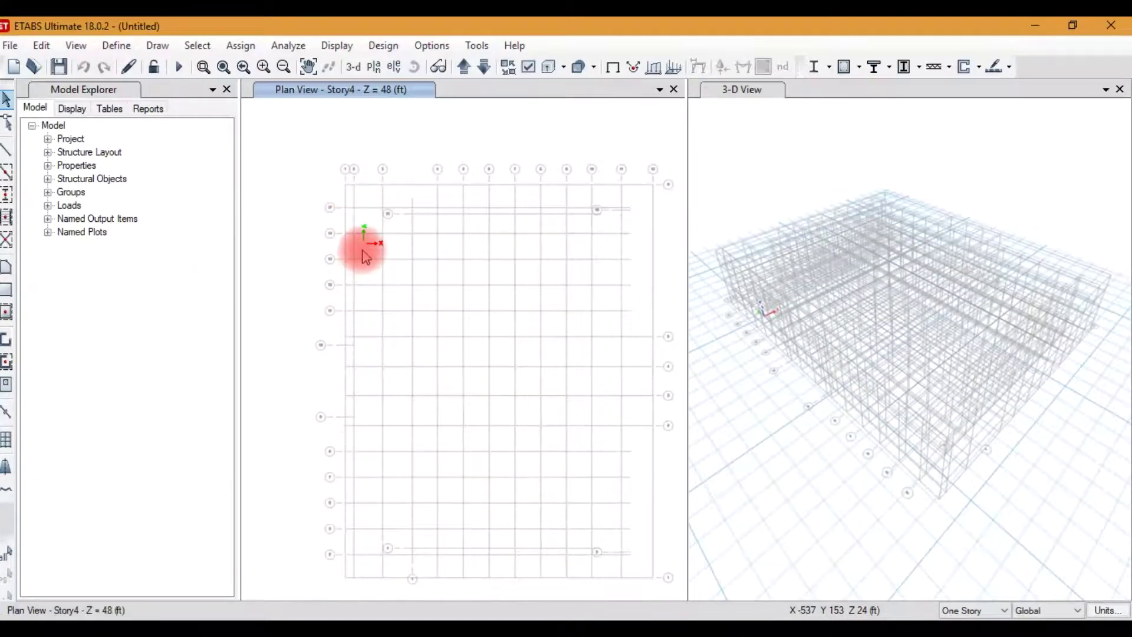
# Step: Examine in the Story4 plan view where the global origin lies relative to grid point 1 1 at the imported grid's corner
pyautogui.scroll(5, 363, 258)
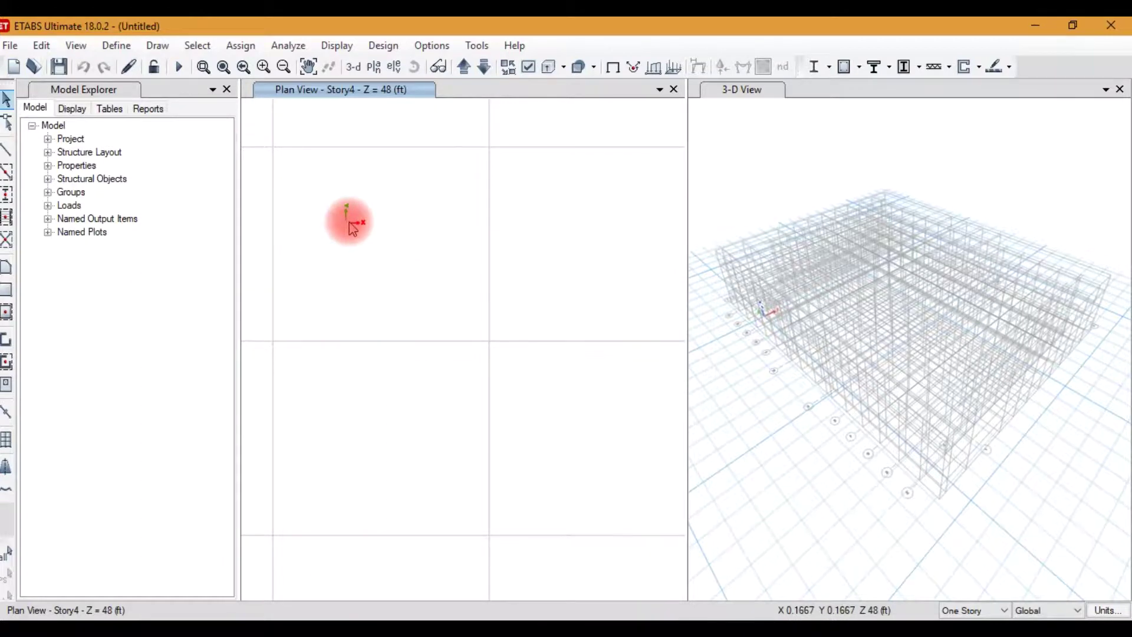
pyautogui.scroll(-3, 377, 232)
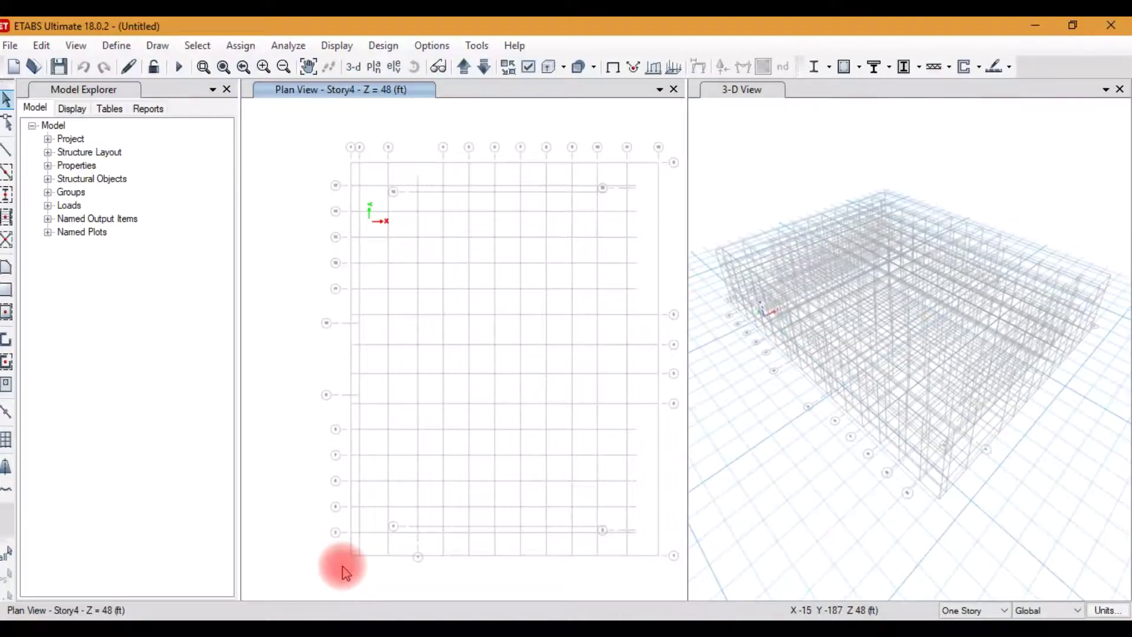
pyautogui.scroll(5, 348, 566)
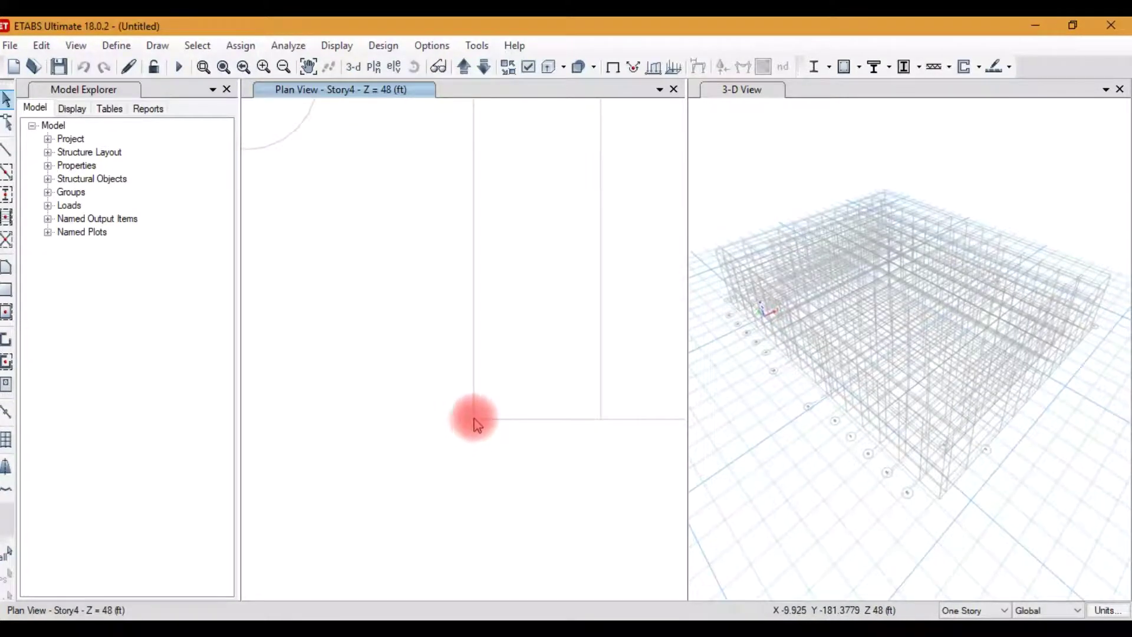
pyautogui.scroll(-4, 469, 433)
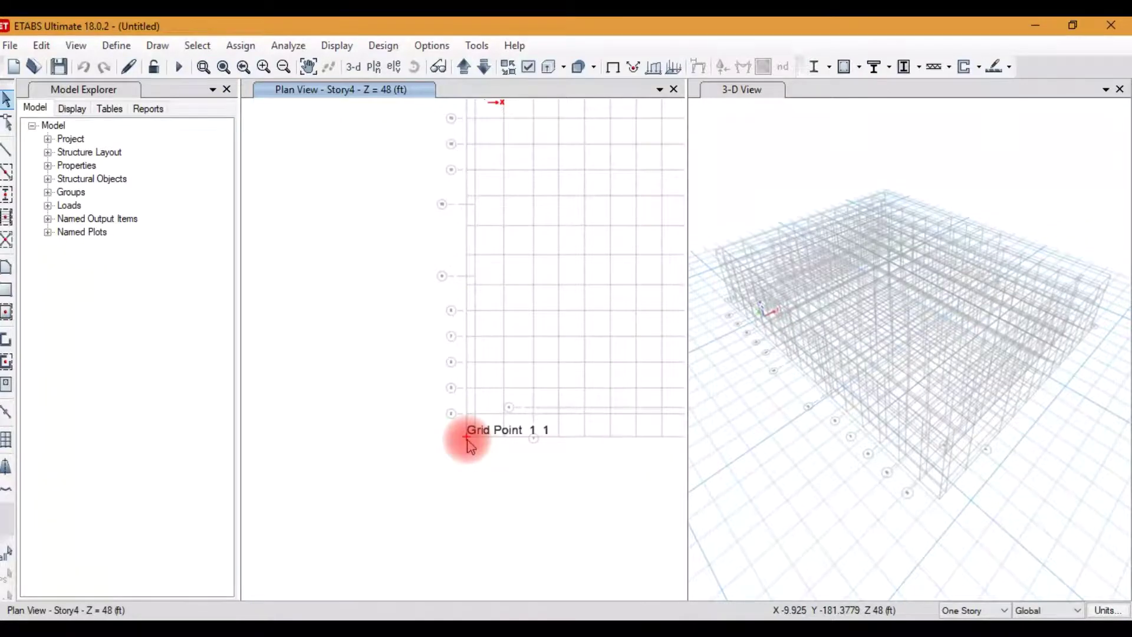
pyautogui.scroll(-3, 377, 401)
pyautogui.scroll(3, 421, 360)
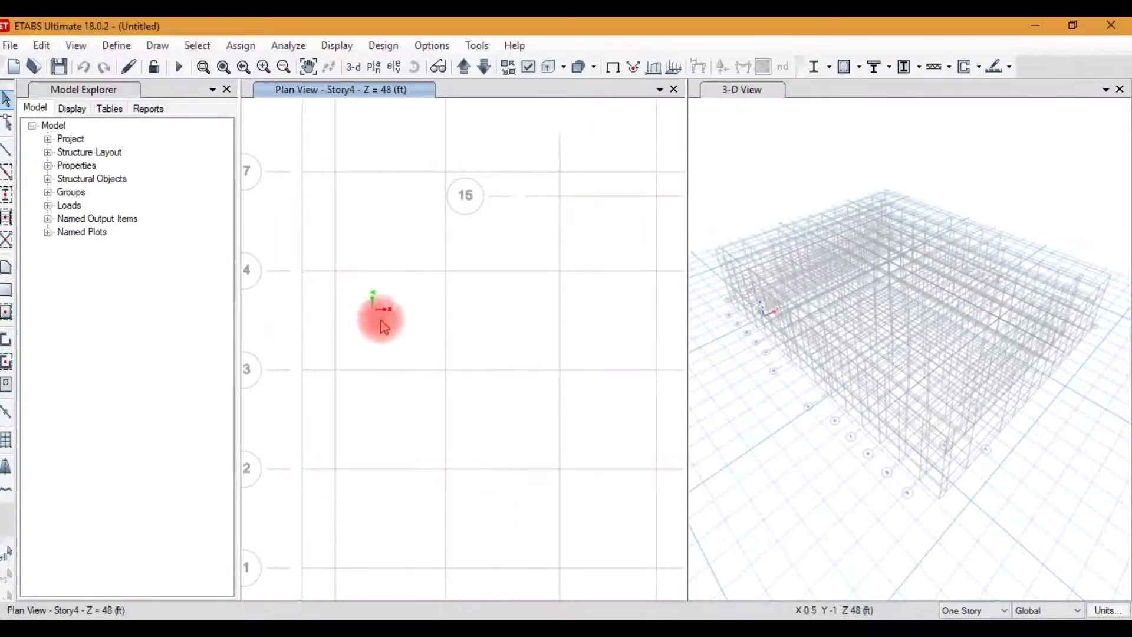
pyautogui.scroll(-3, 392, 311)
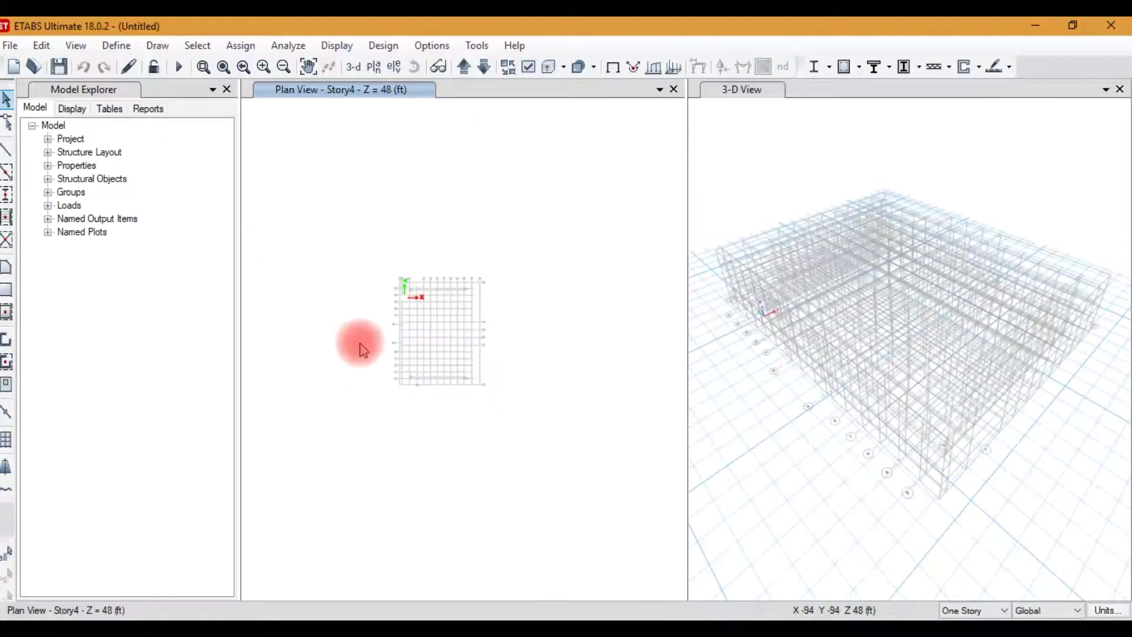
pyautogui.scroll(3, 377, 358)
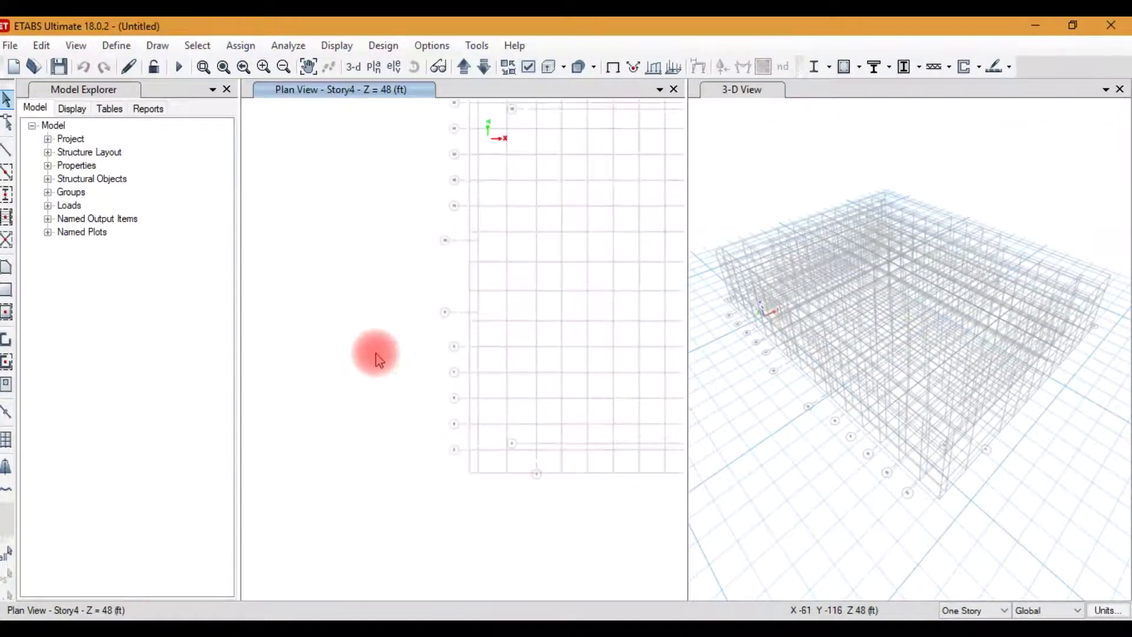
# Step: Open grid system G1 for modification and set its origin's Global X to 9.925 ft
pyautogui.rightClick(797, 161)
pyautogui.click(808, 170)
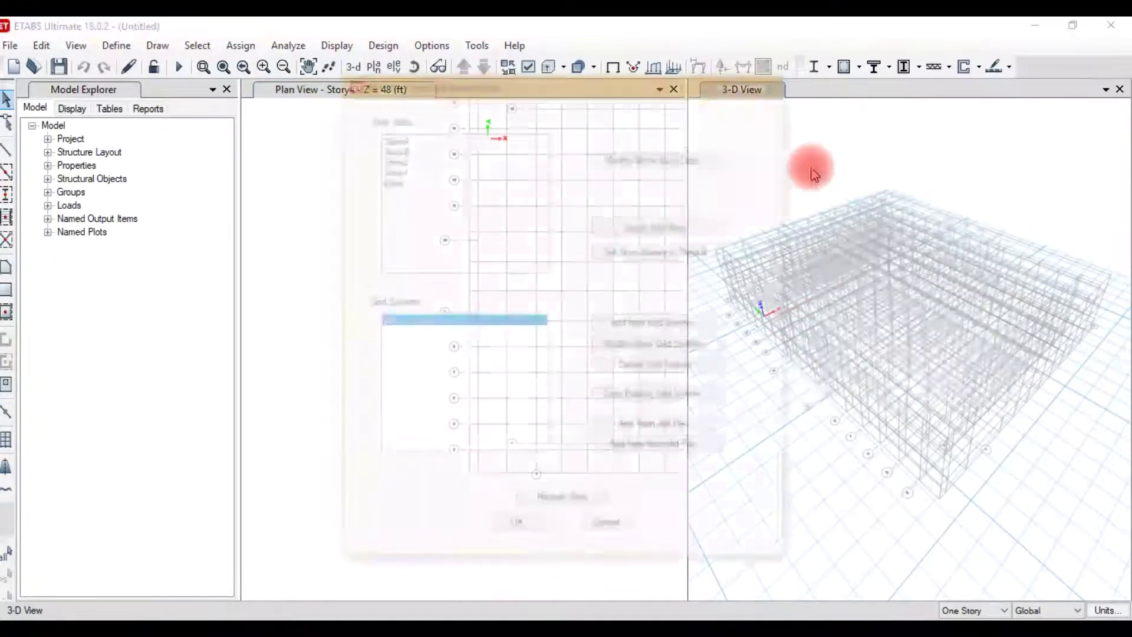
pyautogui.click(653, 345)
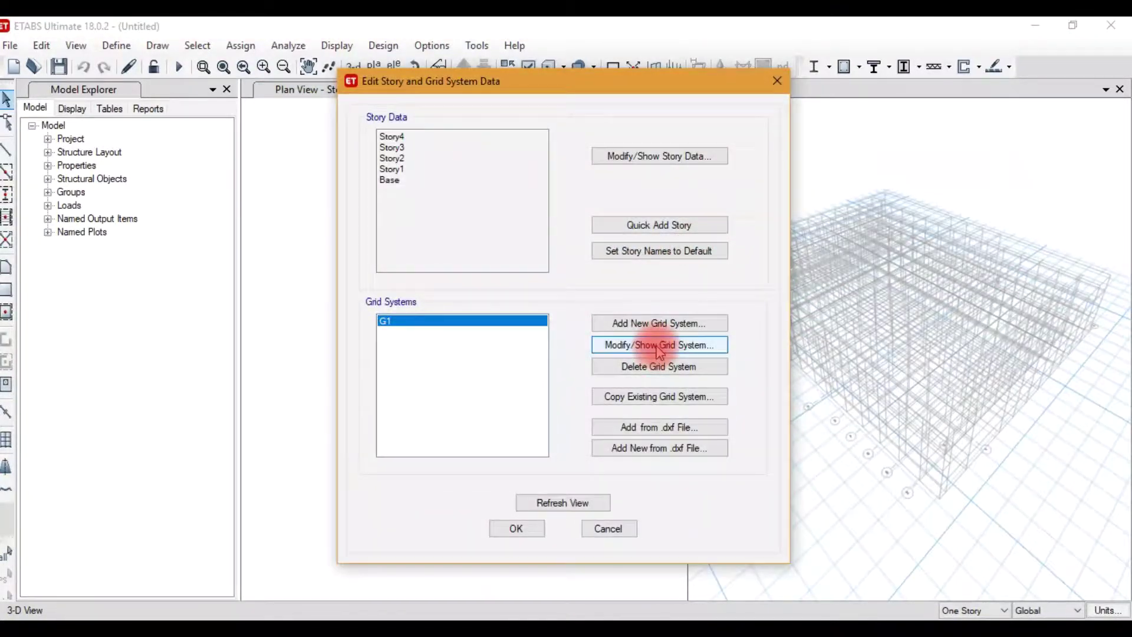
pyautogui.doubleClick(258, 116)
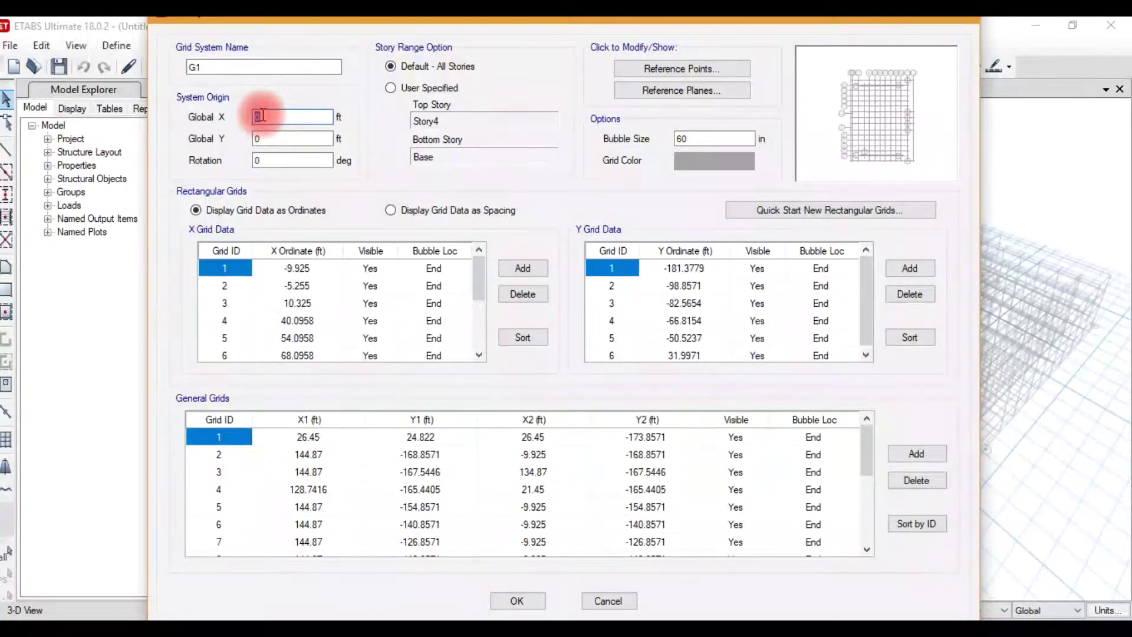
pyautogui.write('-')
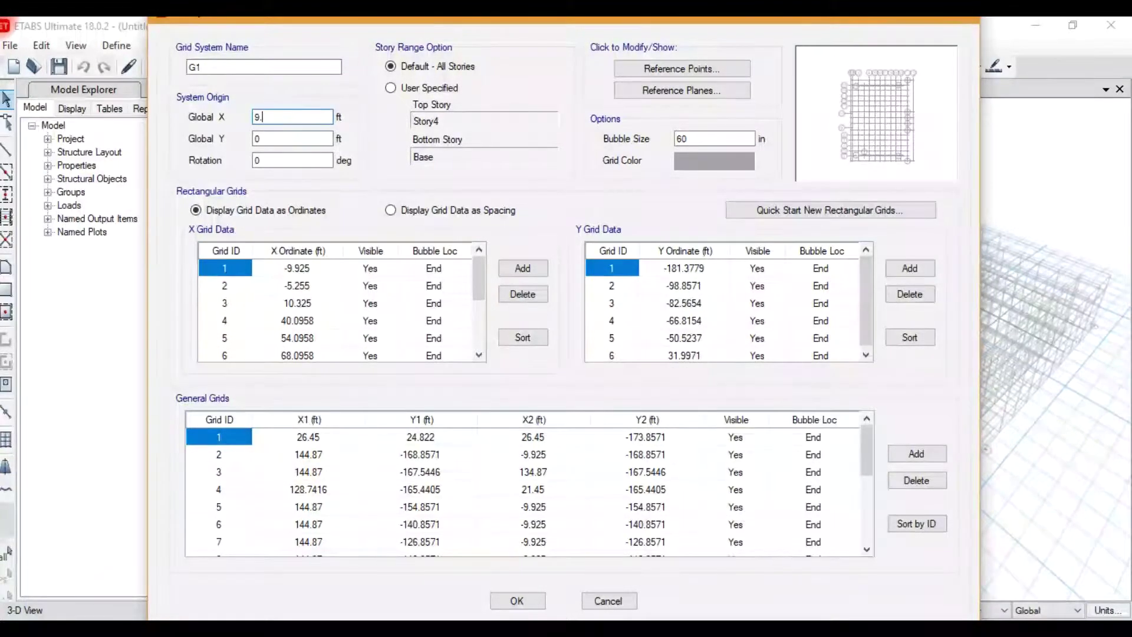
pyautogui.write('25')
pyautogui.click(234, 98)
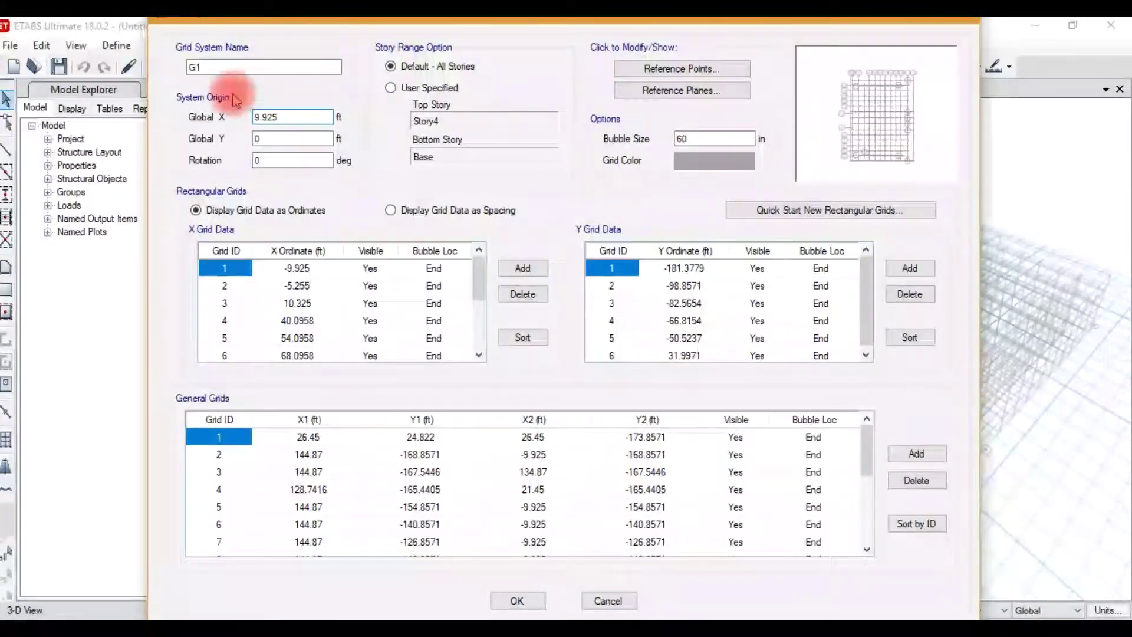
# Step: Set the Global Y origin of grid system G1 to 181.3779 ft and accept the grid changes
pyautogui.click(287, 138)
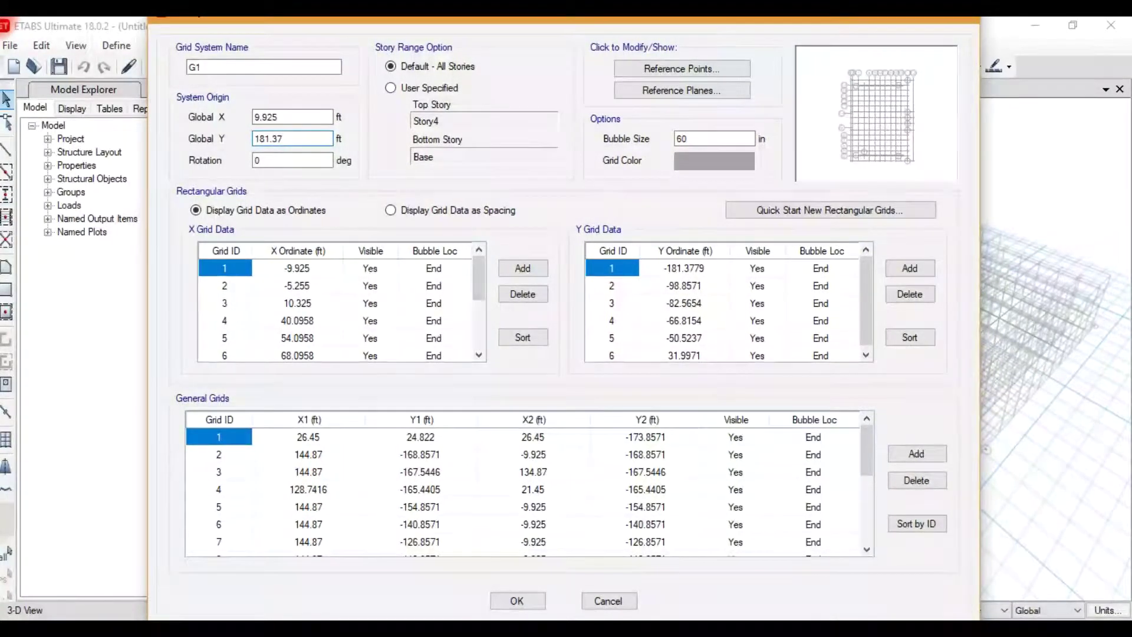
pyautogui.write('9')
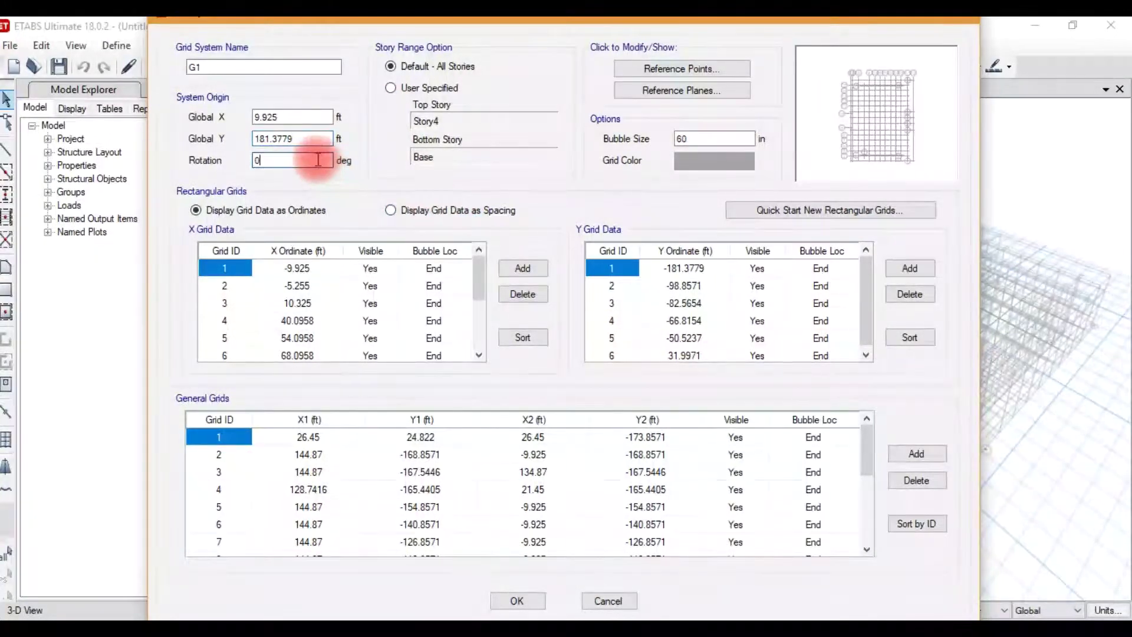
pyautogui.click(517, 600)
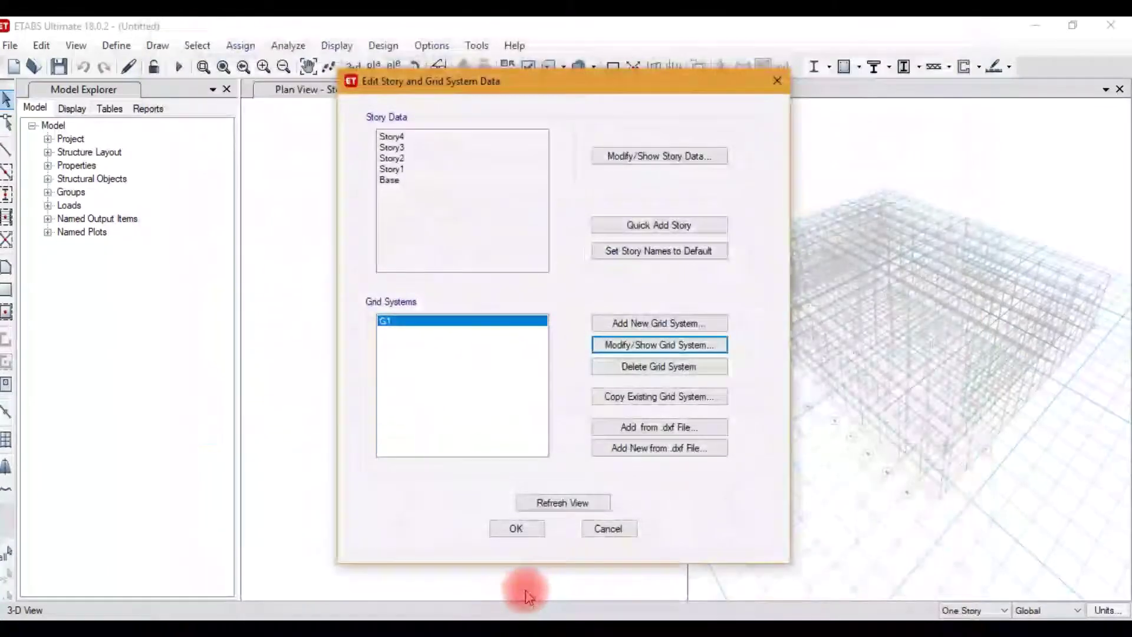
pyautogui.click(530, 536)
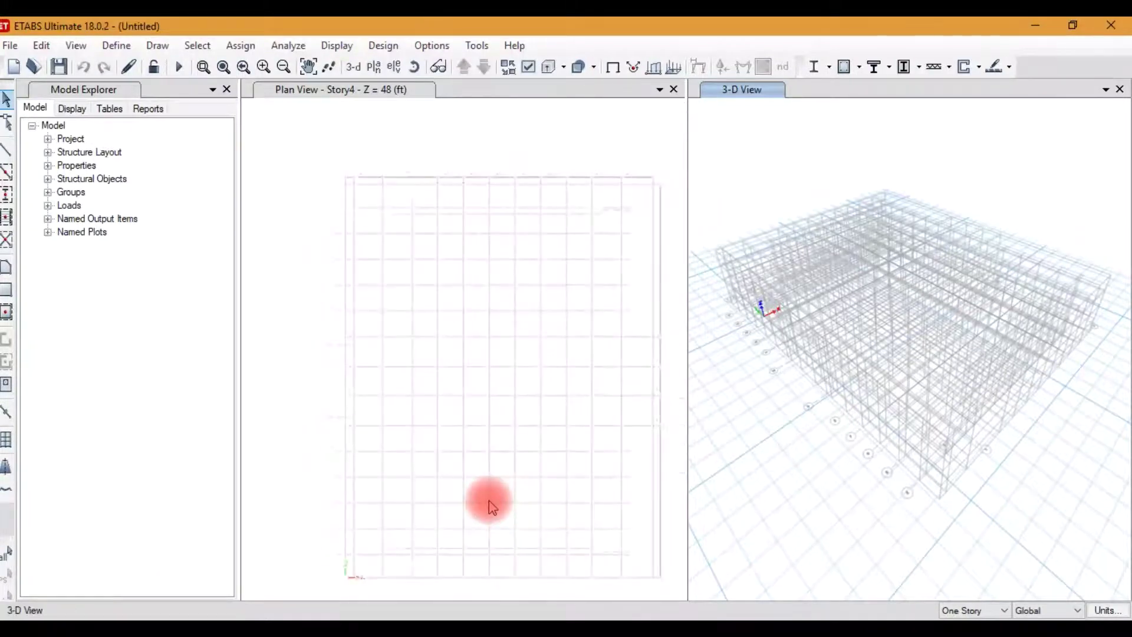
# Step: Check the position of grid point 1 1 against the global origin in plan view and inspect the nearby grid intersections
pyautogui.scroll(-2, 395, 513)
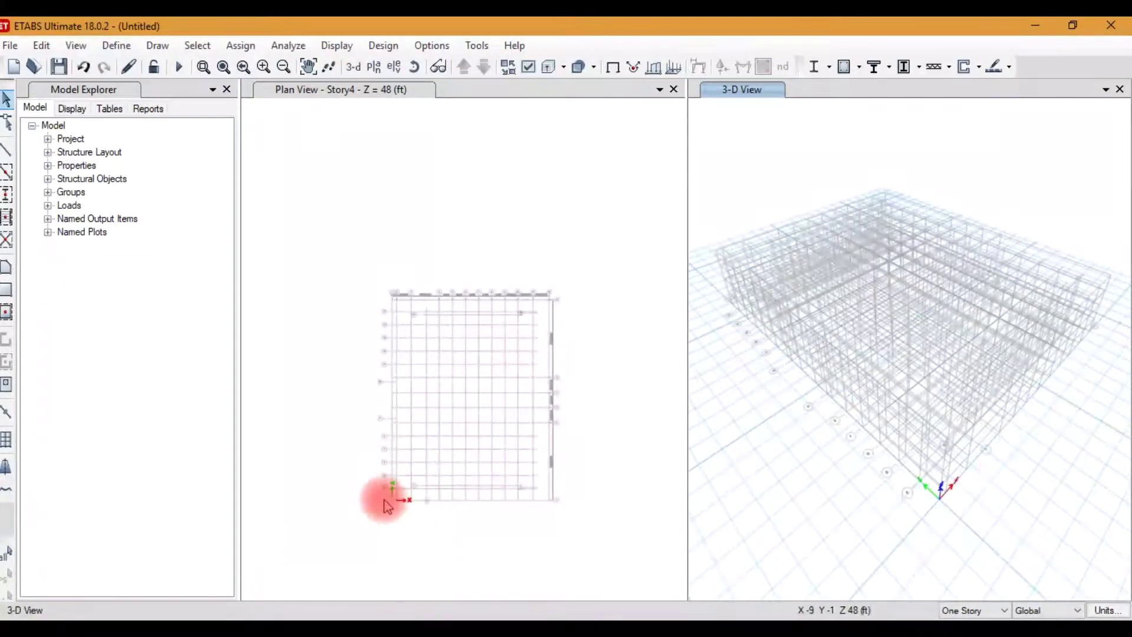
pyautogui.scroll(3, 401, 510)
pyautogui.scroll(2, 510, 522)
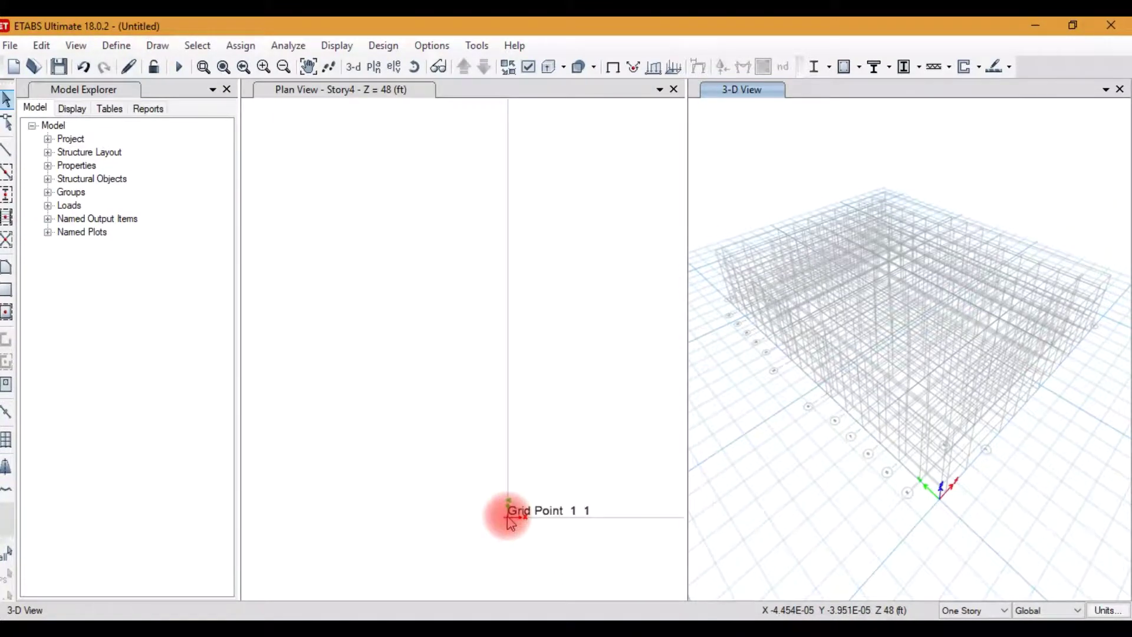
pyautogui.scroll(-5, 510, 522)
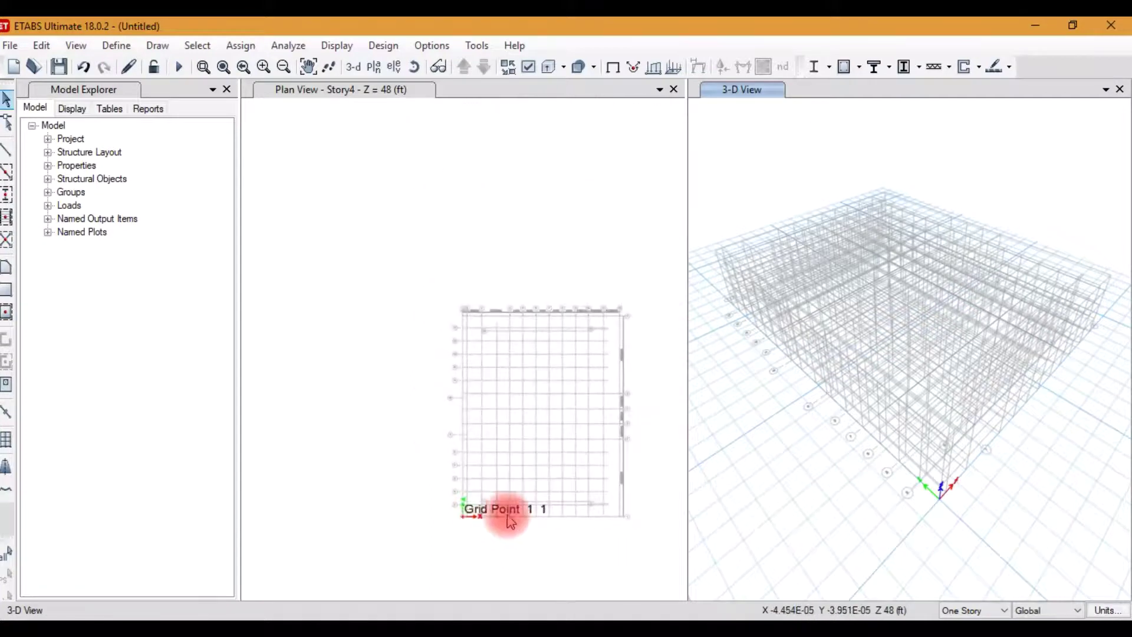
pyautogui.scroll(5, 525, 533)
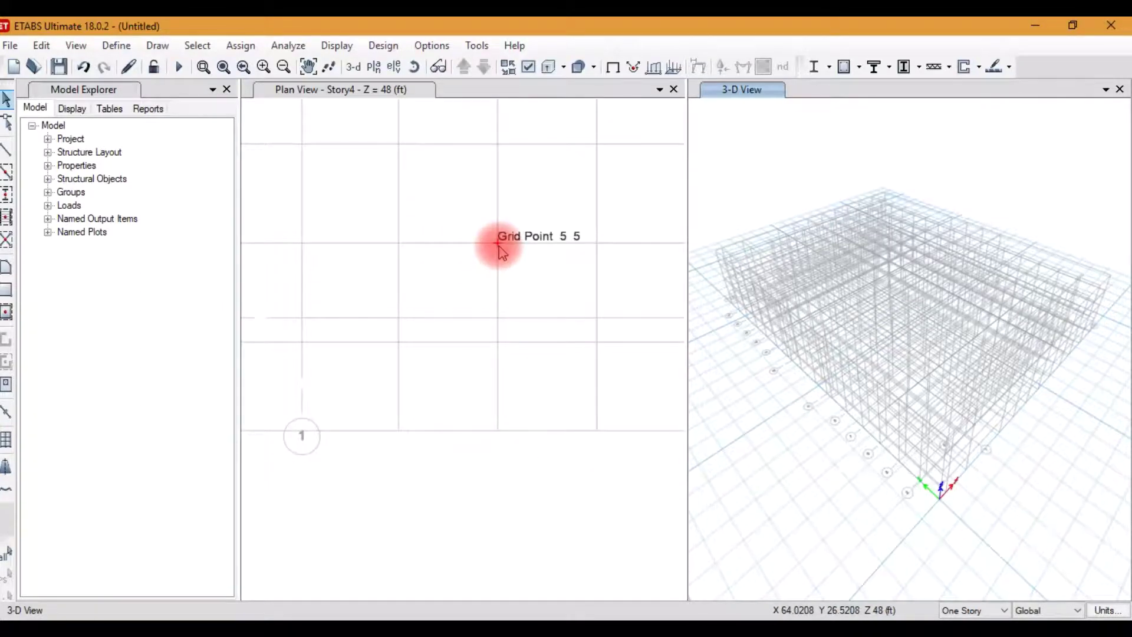
pyautogui.scroll(-6, 487, 370)
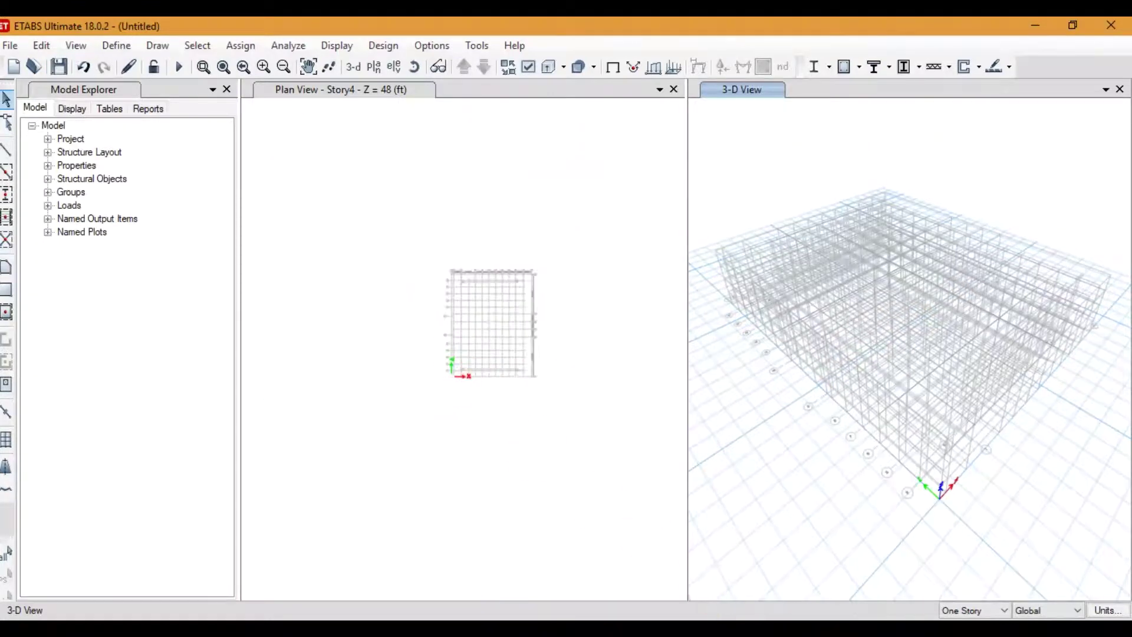
# Step: Switch to the Notepad outline, highlight the line "6- Snap Options" and return to ETABS
pyautogui.click(783, 561)
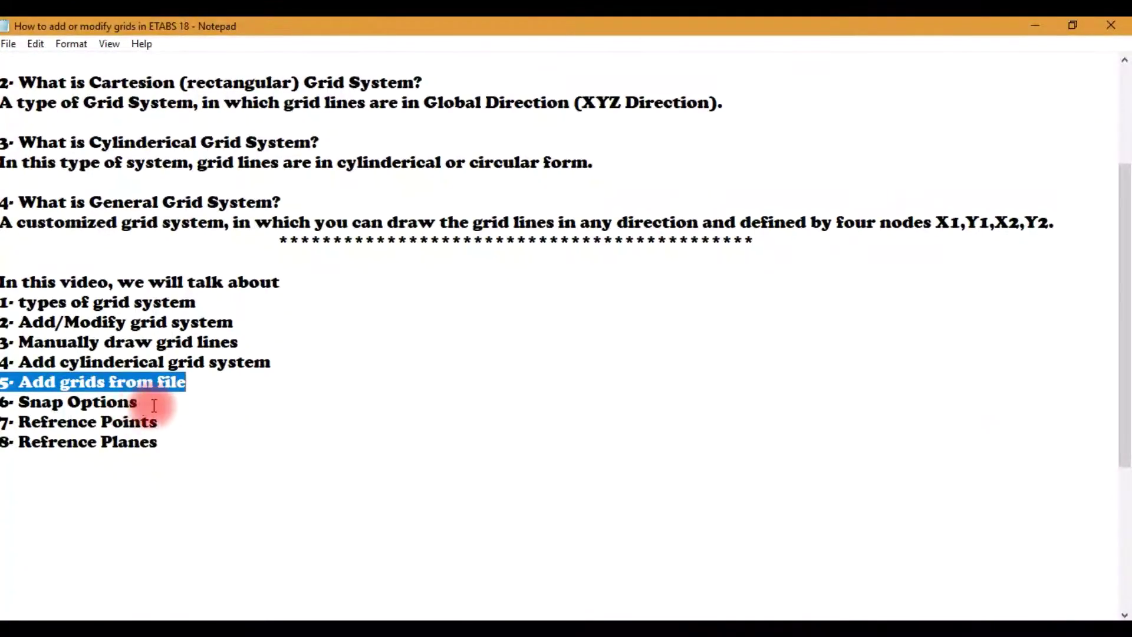
pyautogui.moveTo(154, 405); pyautogui.dragTo(10, 407)
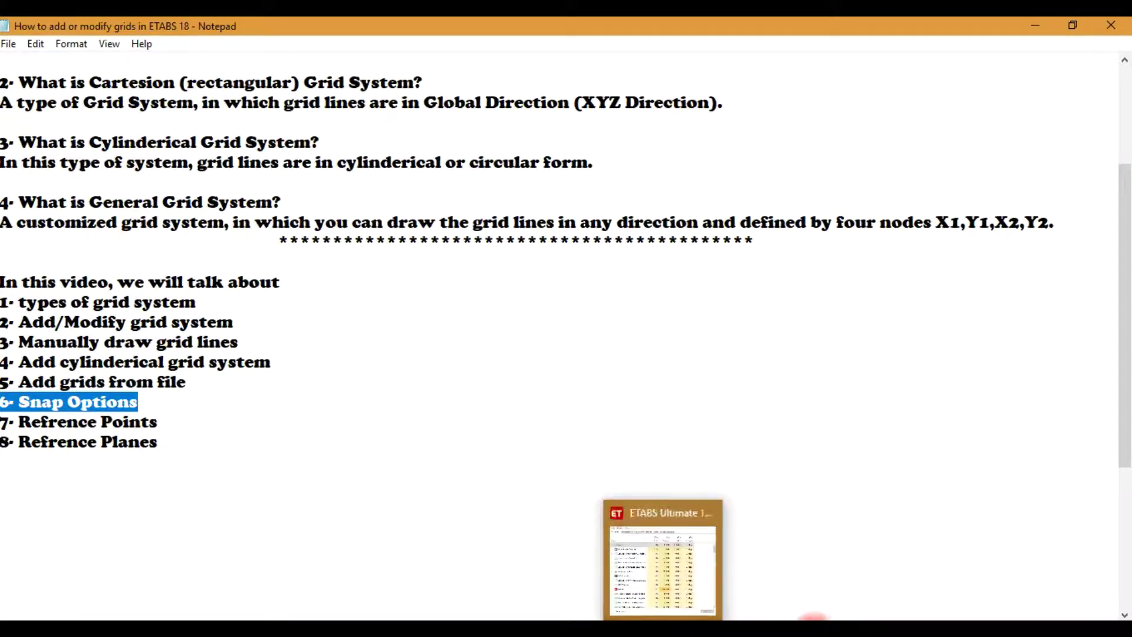
pyautogui.click(598, 501)
# Step: Open the snap options for the Story4 plan view and apply the Grid Intersections snap setting
pyautogui.click(433, 424)
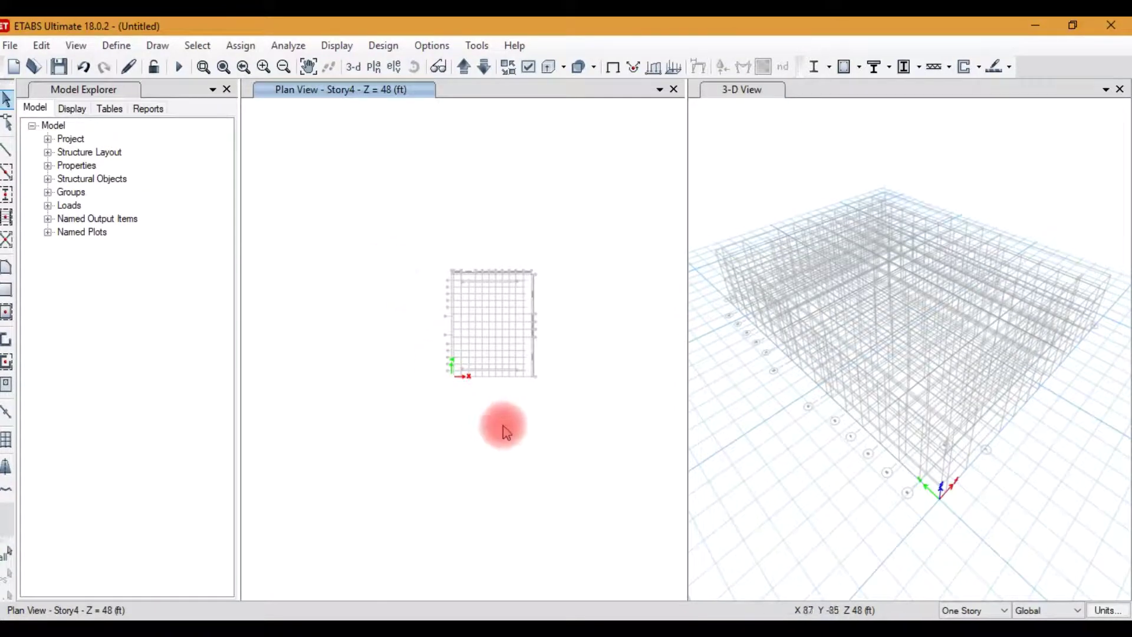
pyautogui.scroll(5, 472, 383)
pyautogui.rightClick(417, 337)
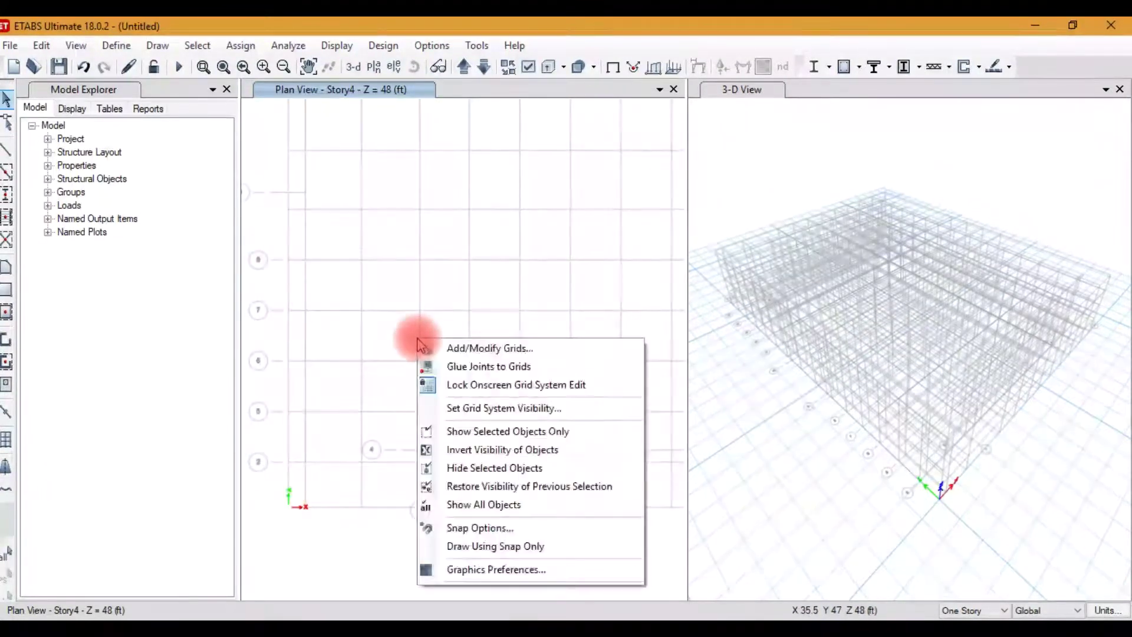
pyautogui.click(480, 528)
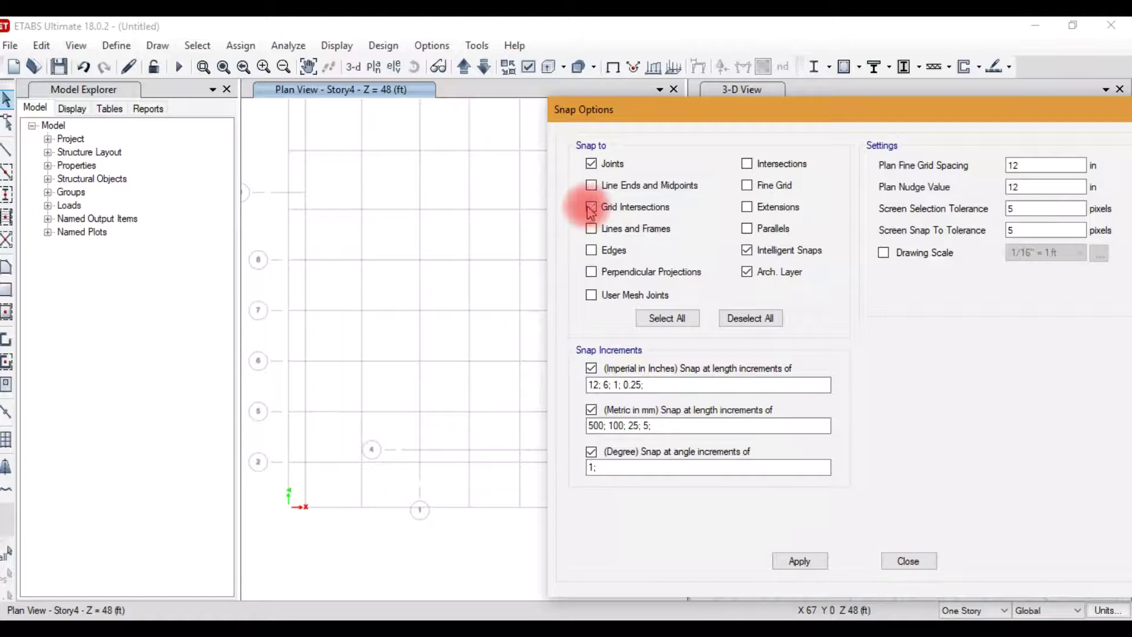
pyautogui.click(799, 558)
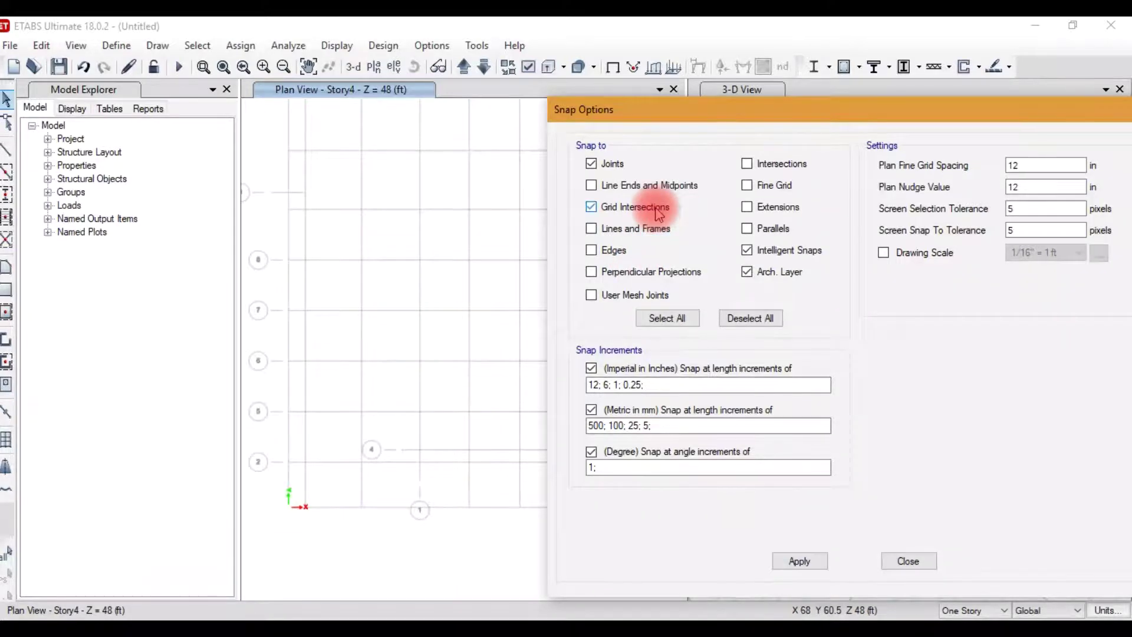
# Step: Apply the Grid Intersections snap setting, turn on the Fine Grid snap as well and apply it
pyautogui.click(792, 568)
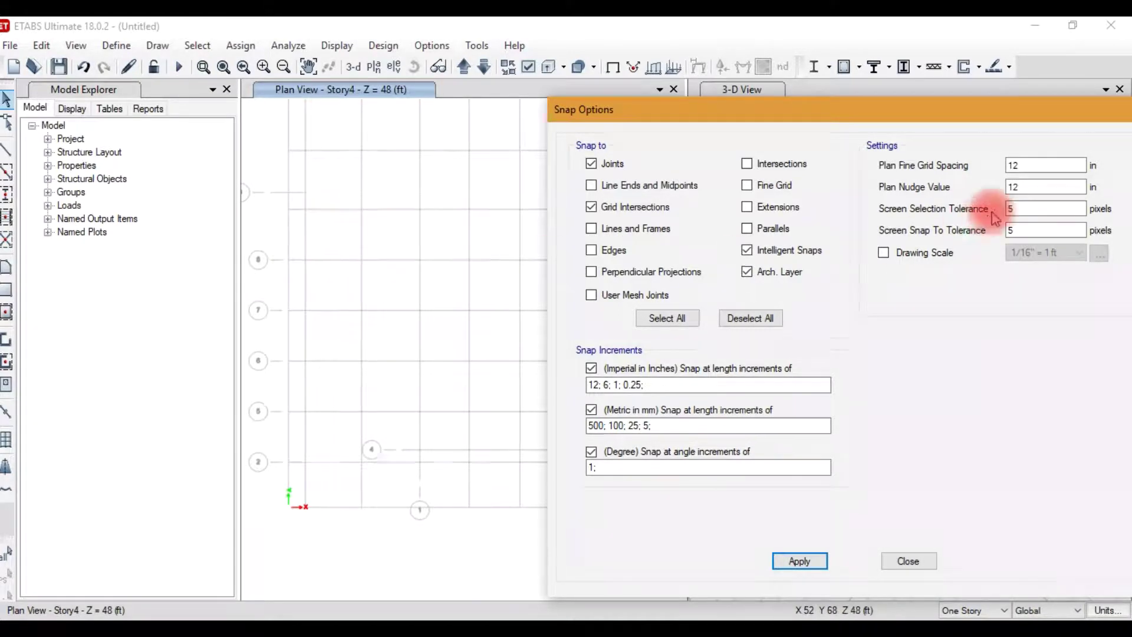
pyautogui.click(769, 186)
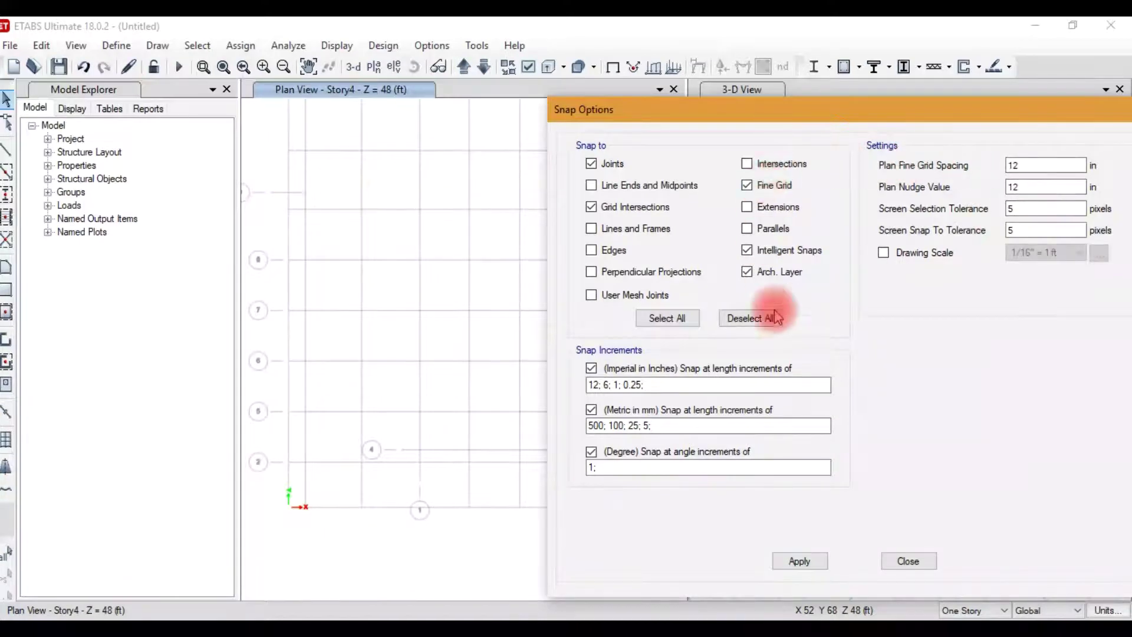
pyautogui.click(799, 559)
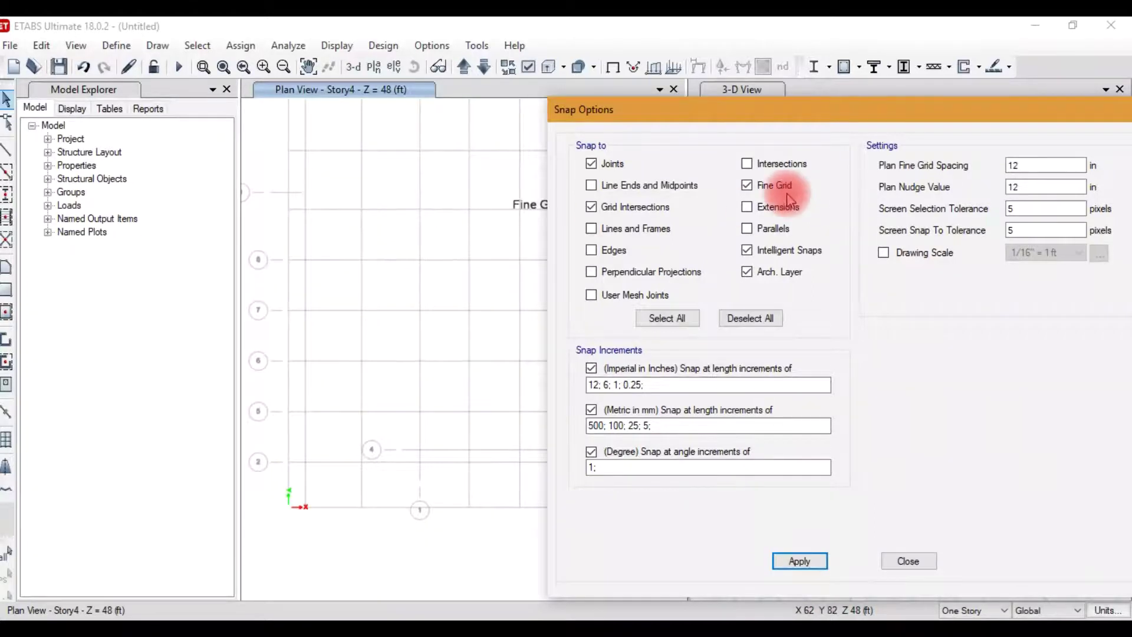
# Step: Turn the Fine Grid snap off again, apply the change and close the snap options
pyautogui.click(769, 185)
pyautogui.click(802, 562)
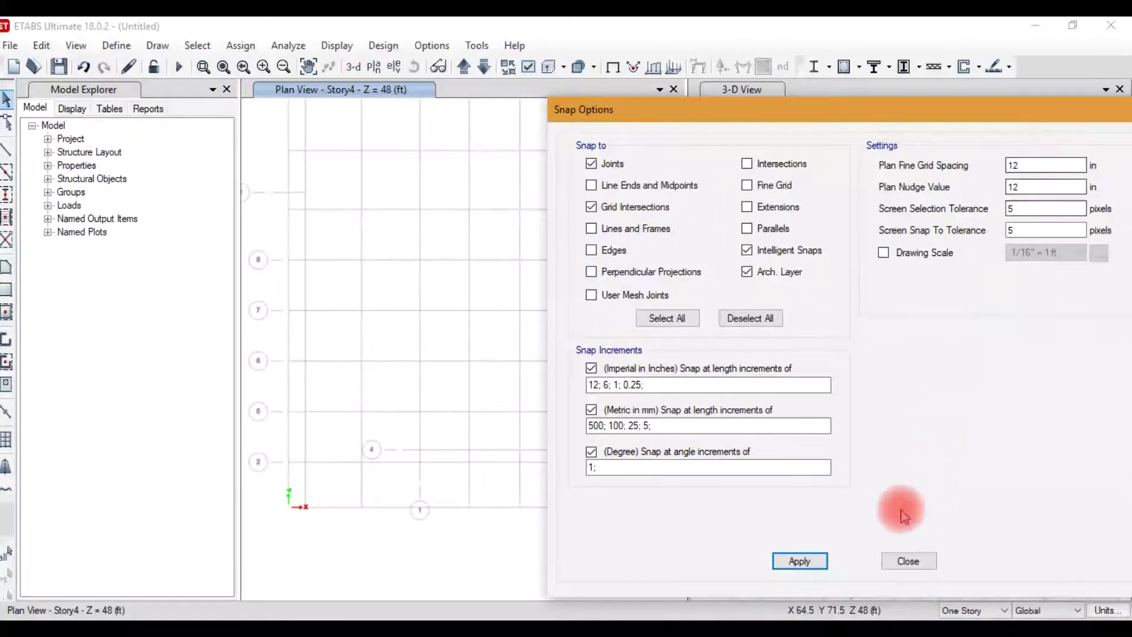
pyautogui.click(908, 561)
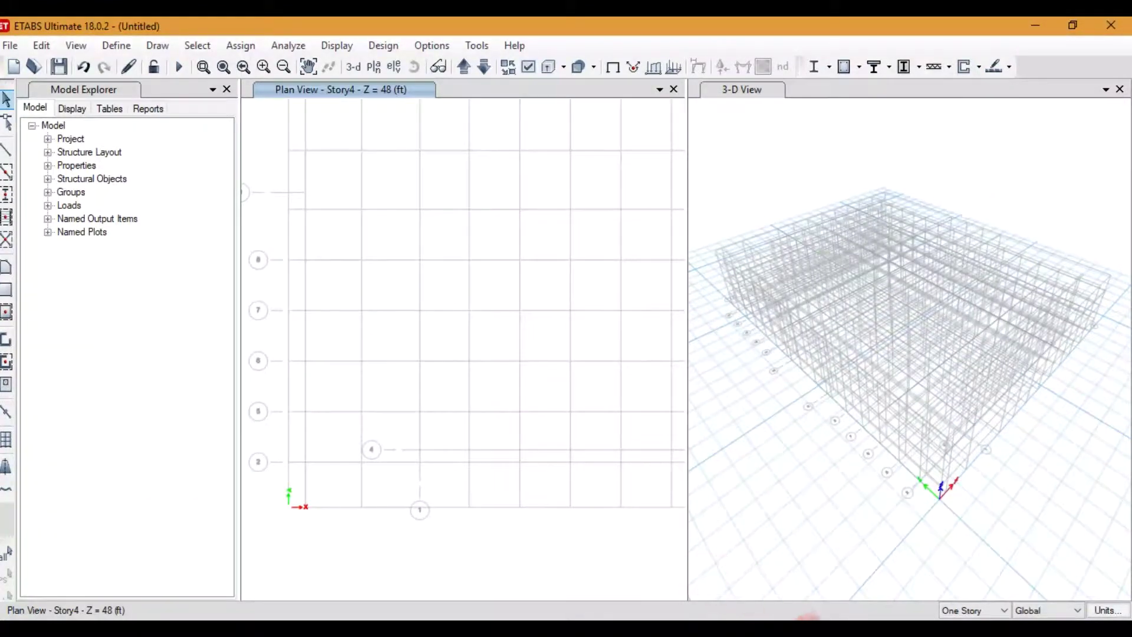
# Step: Switch to the Notepad outline, highlight the lines "7- Refrence Points" and "8- Refrence Planes", and return to ETABS
pyautogui.hotkey('alt', 'Tab')
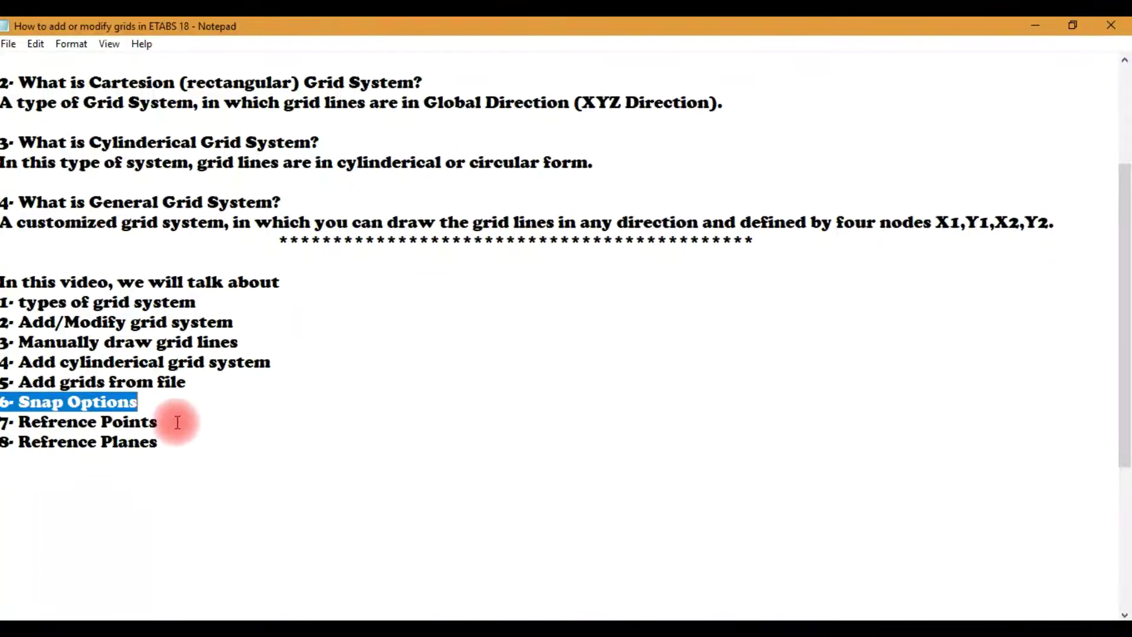
pyautogui.click(160, 423)
pyautogui.moveTo(161, 423); pyautogui.dragTo(42, 423)
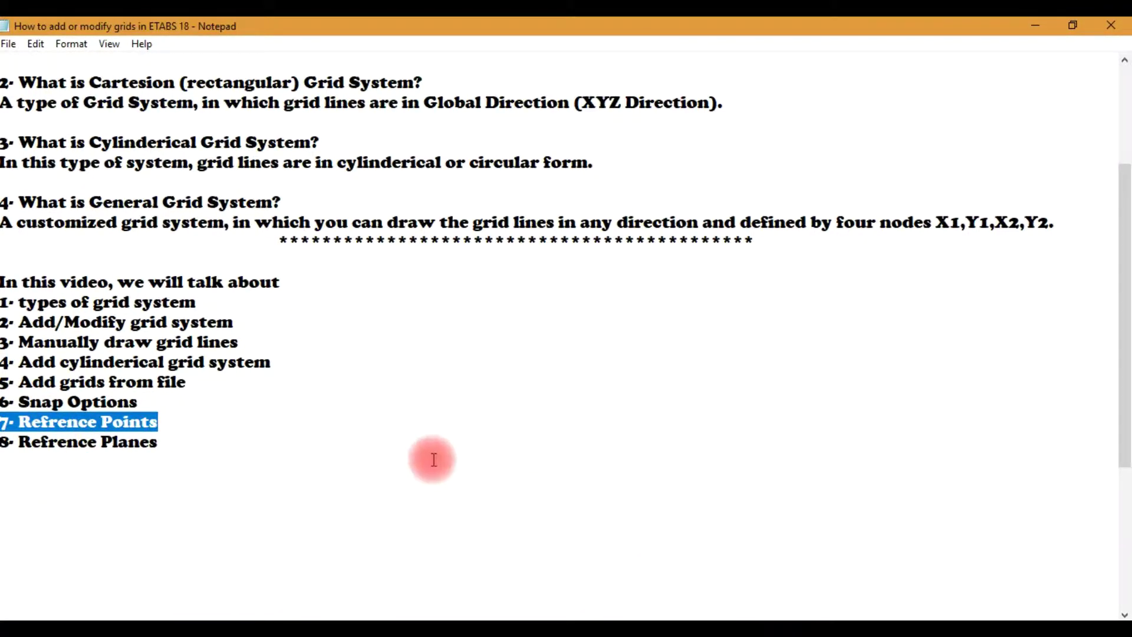
pyautogui.click(167, 441)
pyautogui.moveTo(167, 442); pyautogui.dragTo(46, 422)
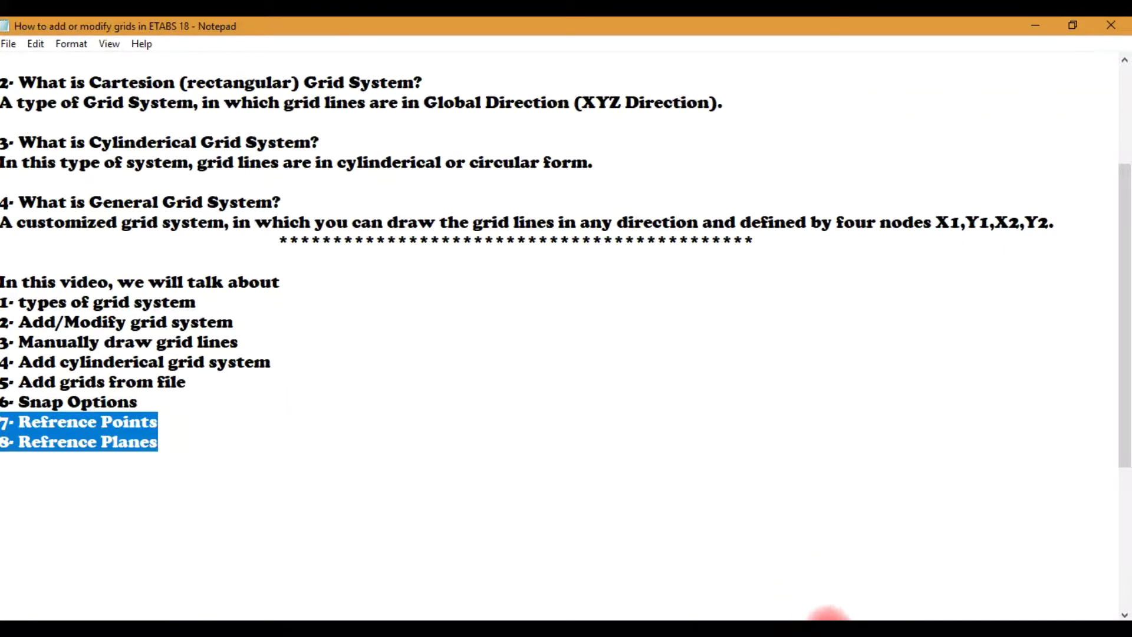
pyautogui.click(829, 616)
pyautogui.rightClick(555, 303)
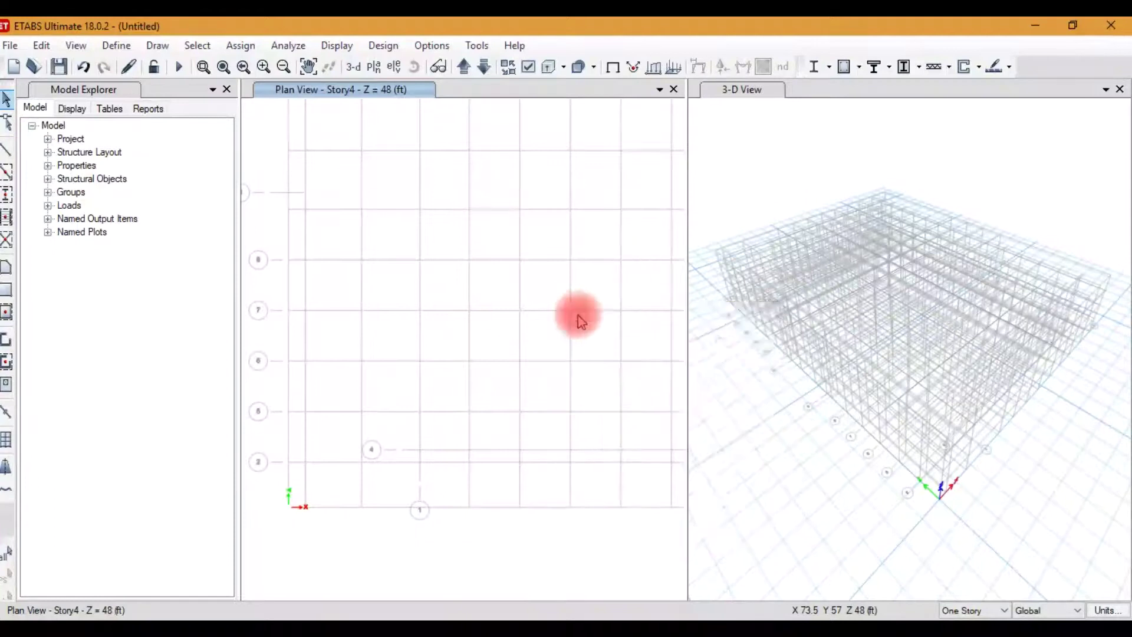
pyautogui.click(590, 311)
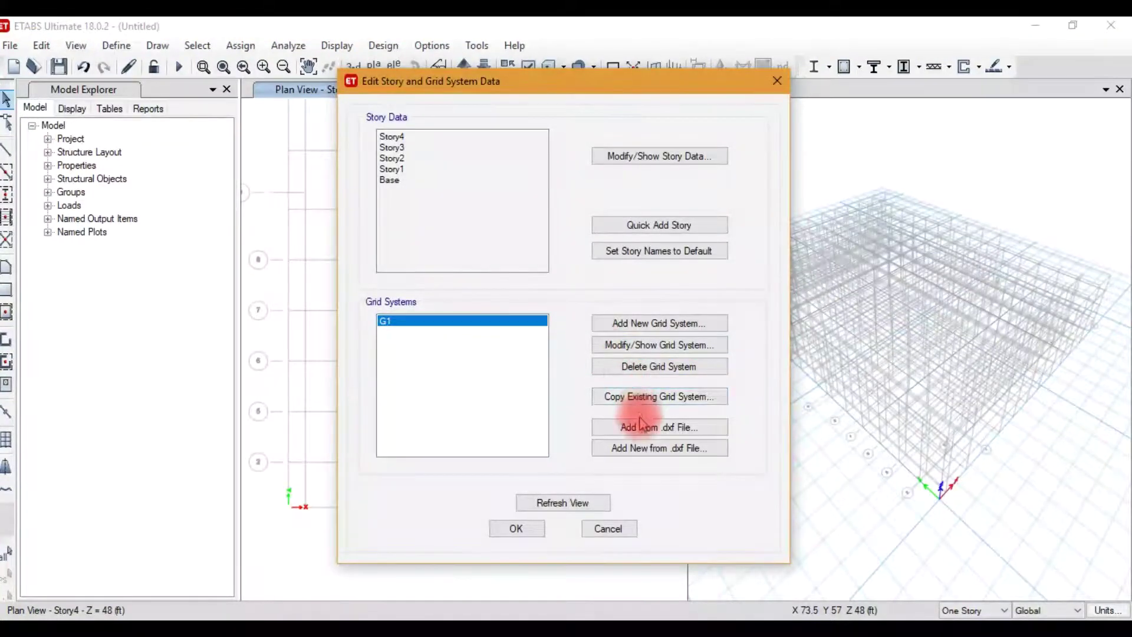
pyautogui.click(612, 528)
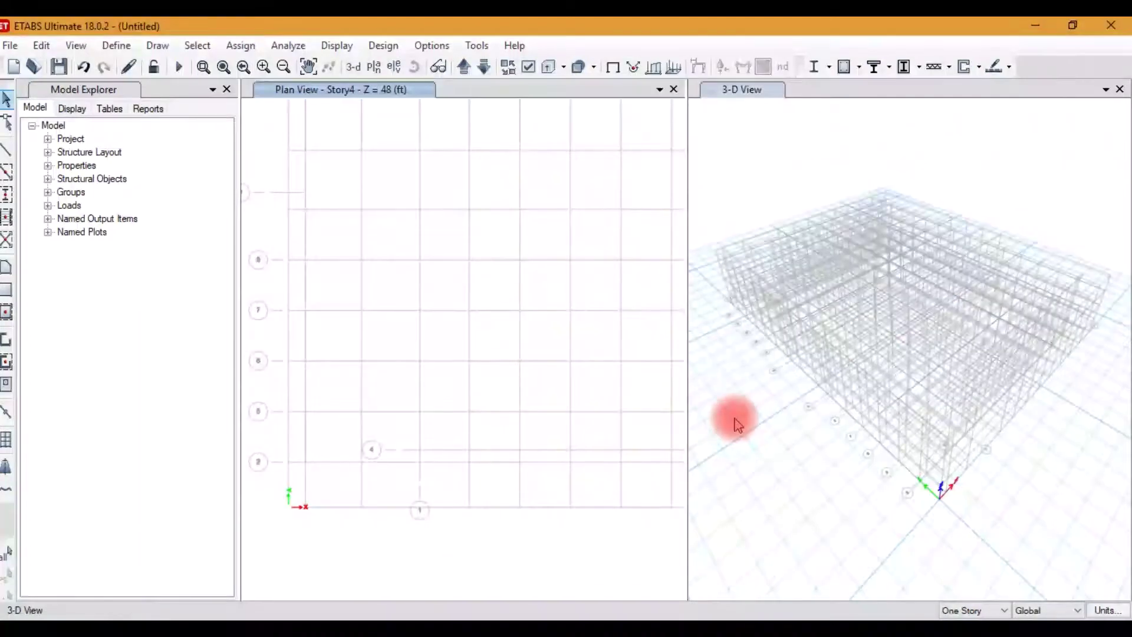
# Step: Replace the 3-D view with the elevation view along grid 11 and examine its lower stories
pyautogui.click(392, 68)
pyautogui.click(450, 340)
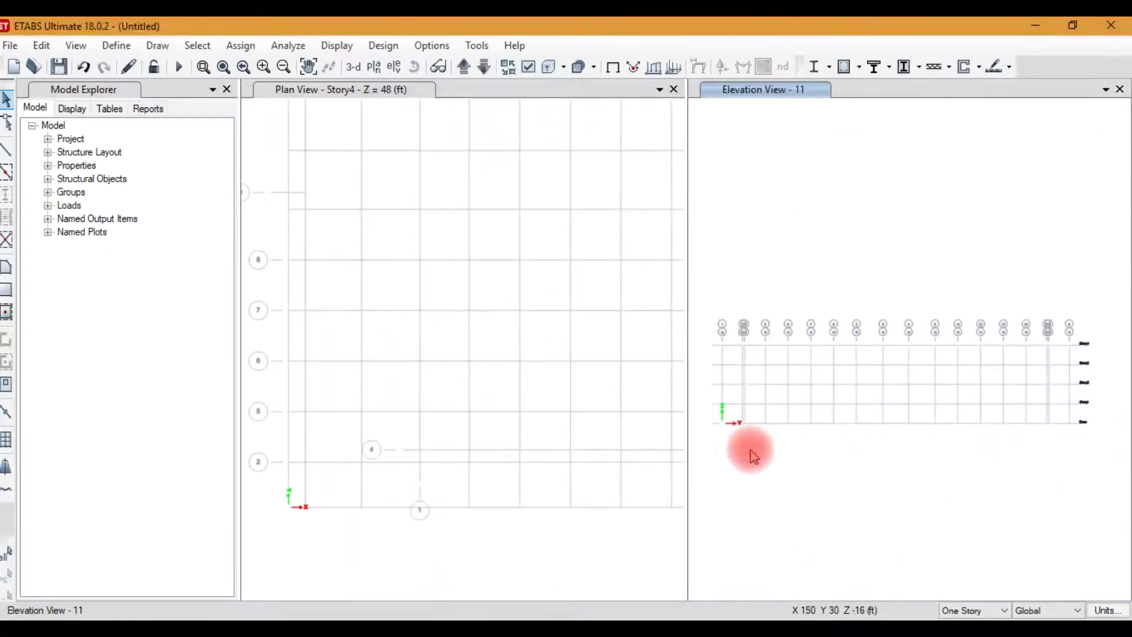
pyautogui.scroll(5, 778, 418)
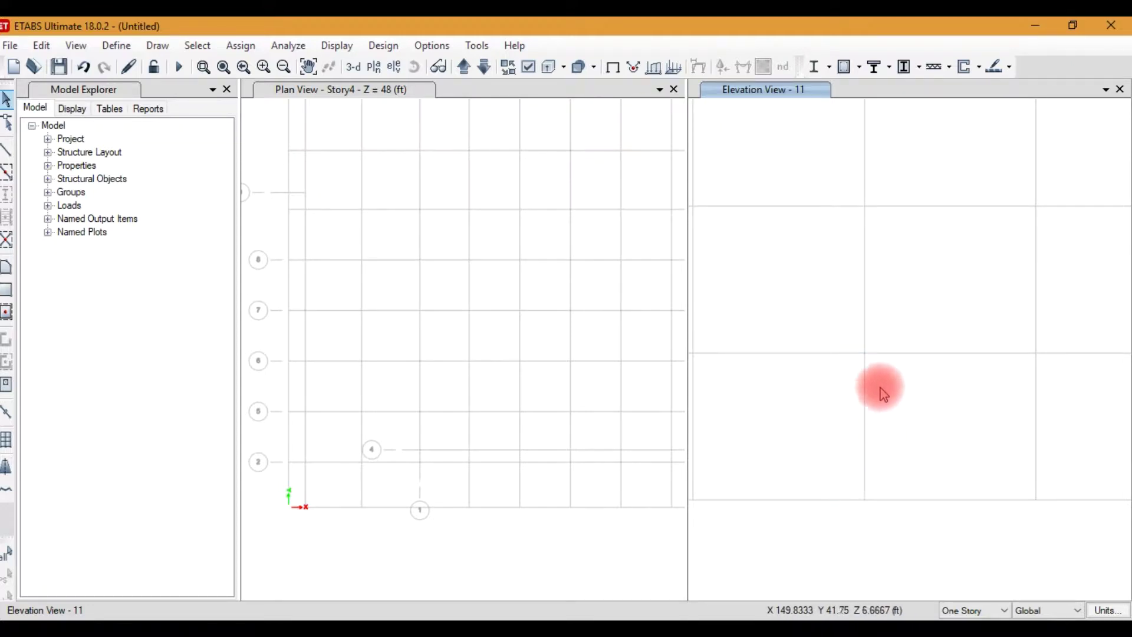
# Step: Add a horizontal reference plane at Z ordinate 10 ft to grid system G1 and accept the grid changes
pyautogui.rightClick(784, 396)
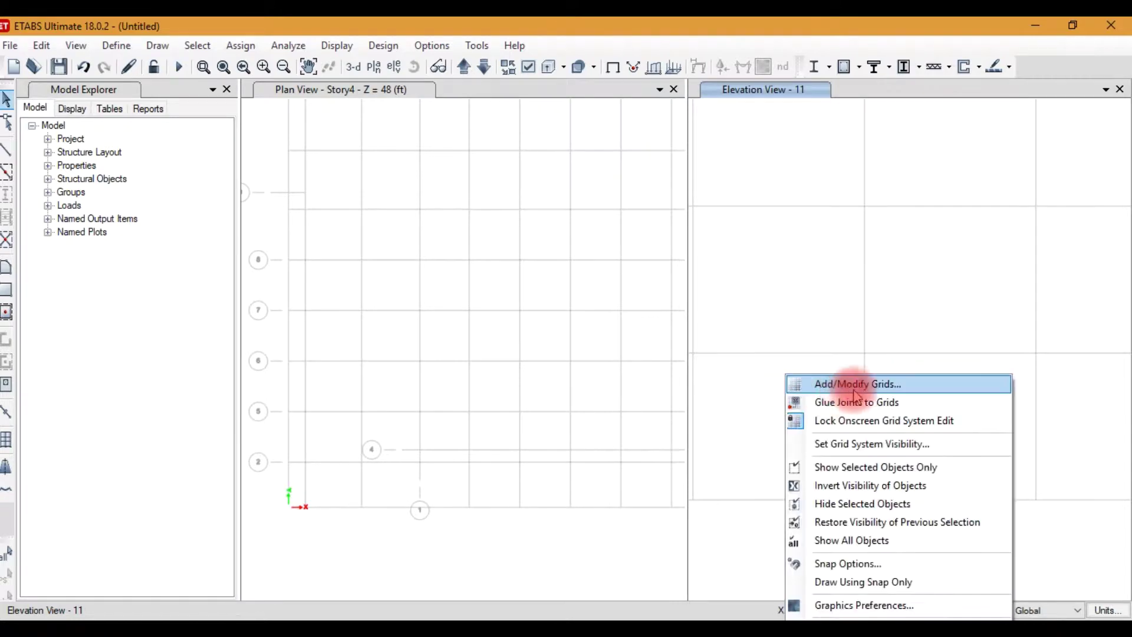
pyautogui.click(837, 382)
pyautogui.click(719, 345)
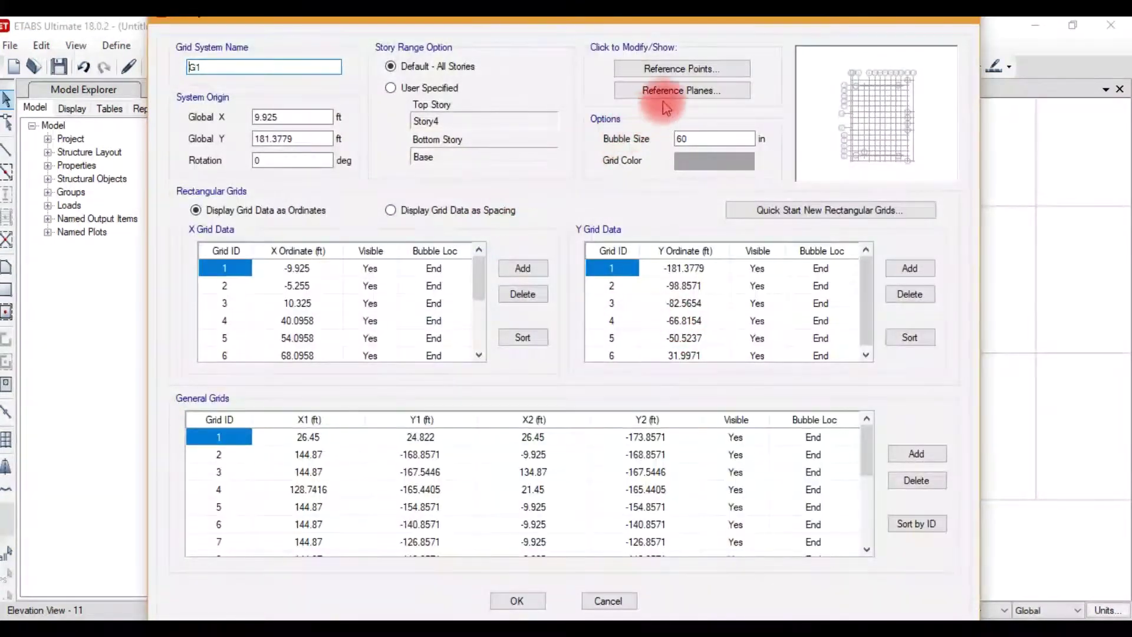
pyautogui.click(679, 90)
pyautogui.click(698, 283)
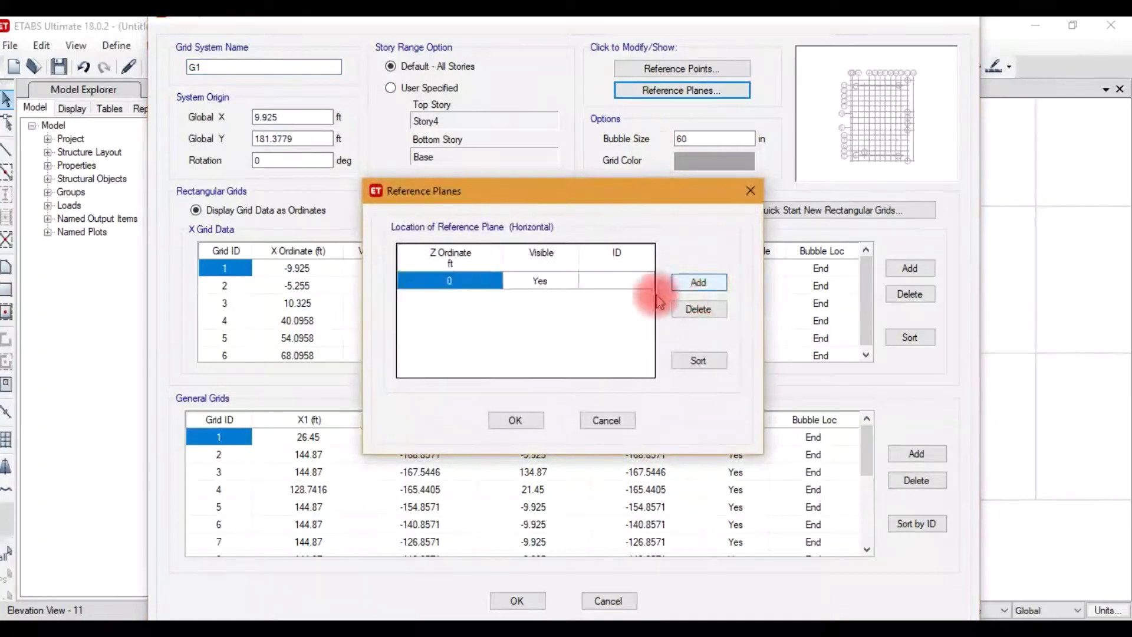
pyautogui.click(464, 277)
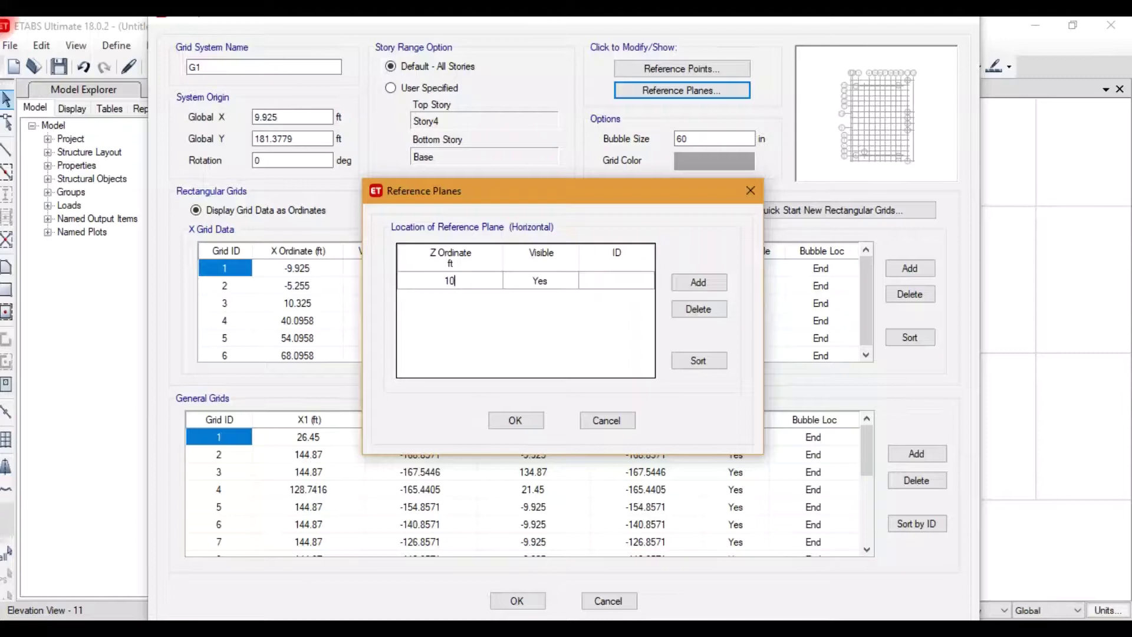
pyautogui.write('10')
pyautogui.click(518, 420)
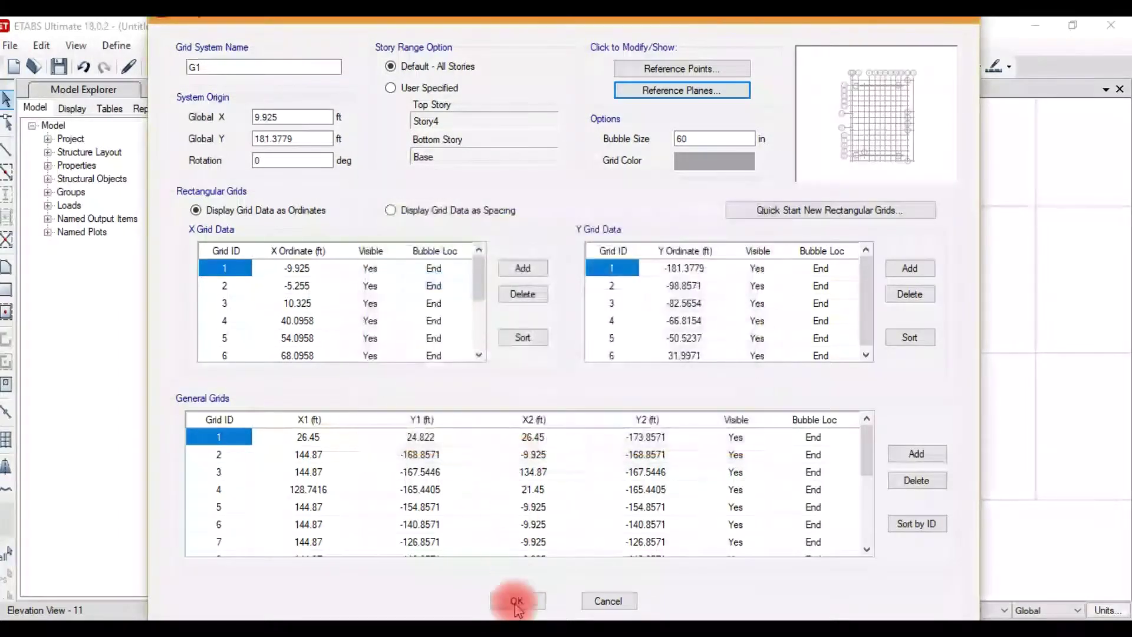
pyautogui.click(516, 601)
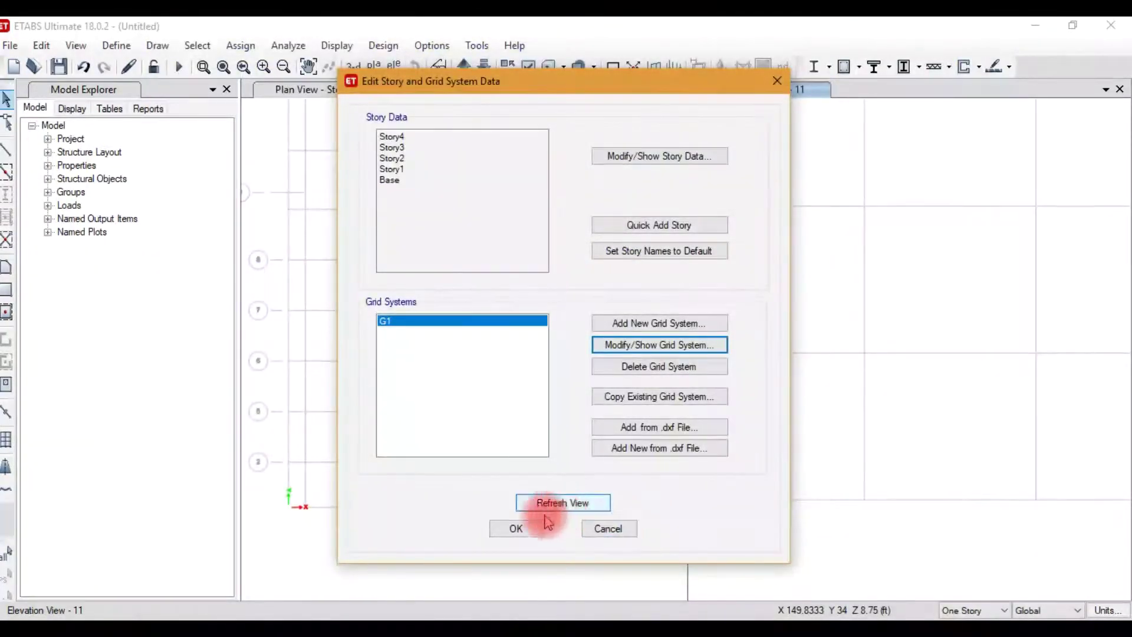
pyautogui.click(518, 528)
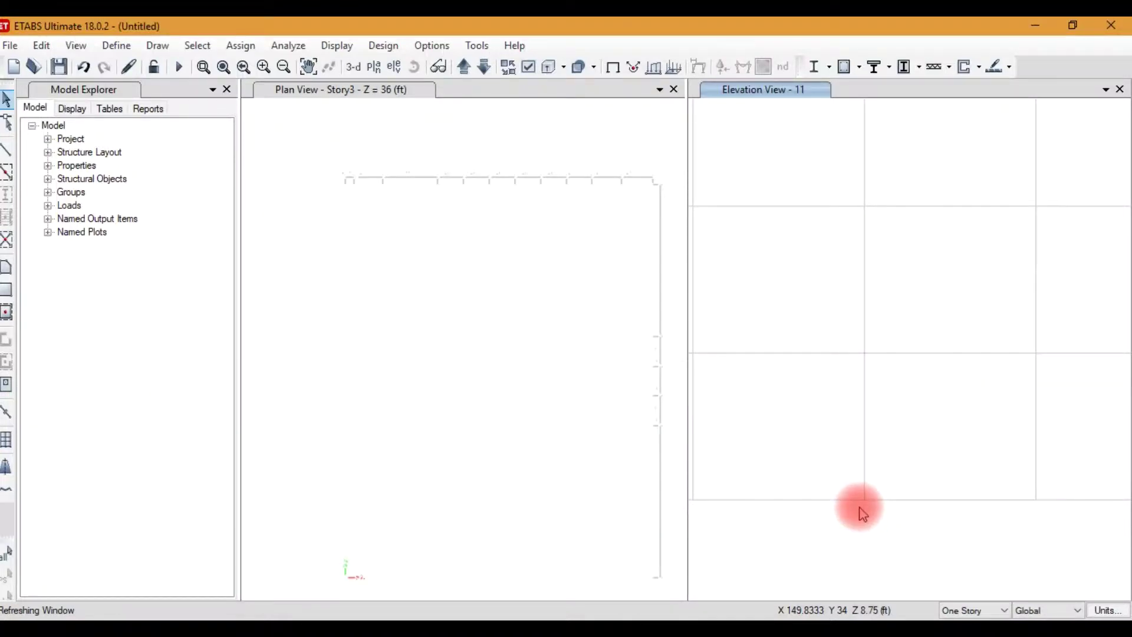
# Step: Examine the reference plane line between Base and Story1 in elevation view 11, and glance at the Story3 plan view
pyautogui.scroll(4, 808, 416)
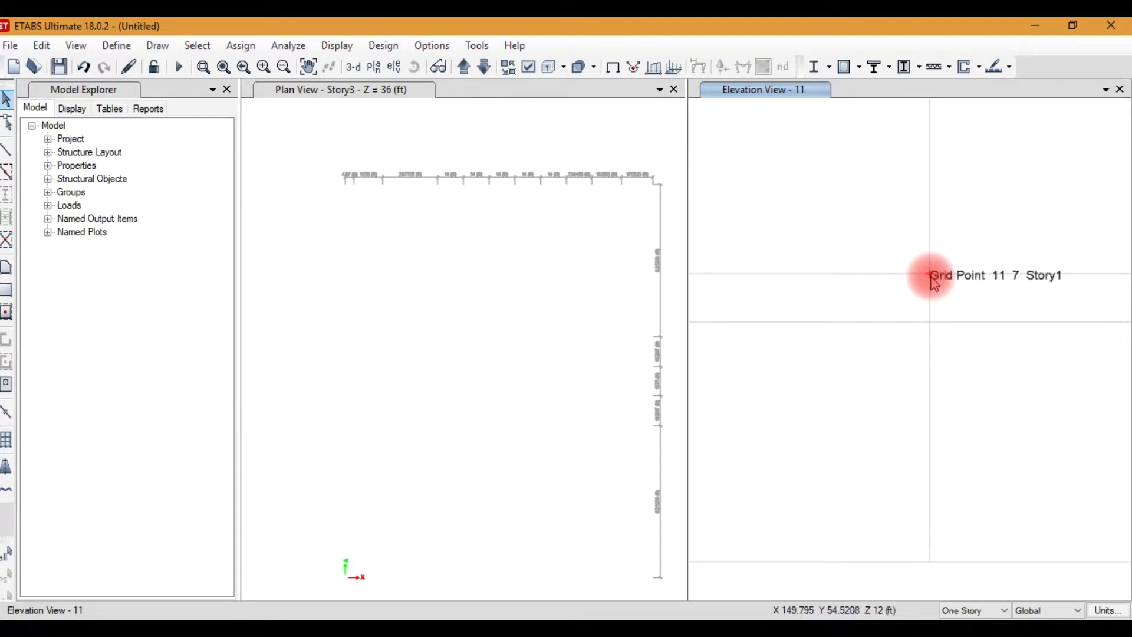
pyautogui.scroll(-2, 931, 277)
pyautogui.scroll(3, 936, 289)
pyautogui.scroll(2, 937, 290)
pyautogui.scroll(-1, 908, 295)
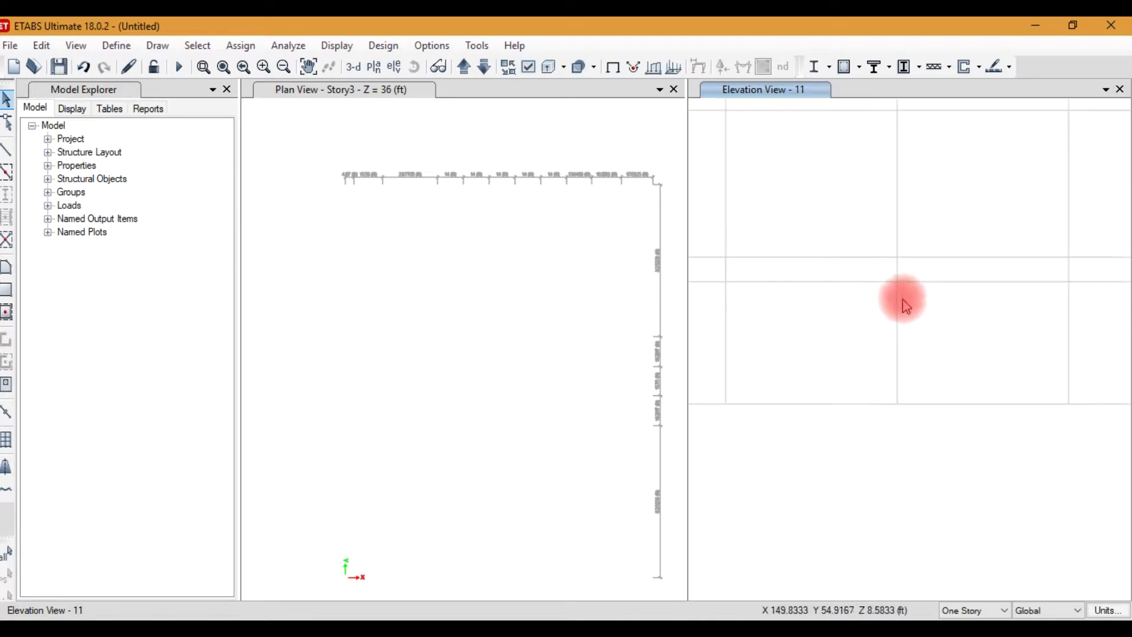
pyautogui.scroll(-2, 906, 306)
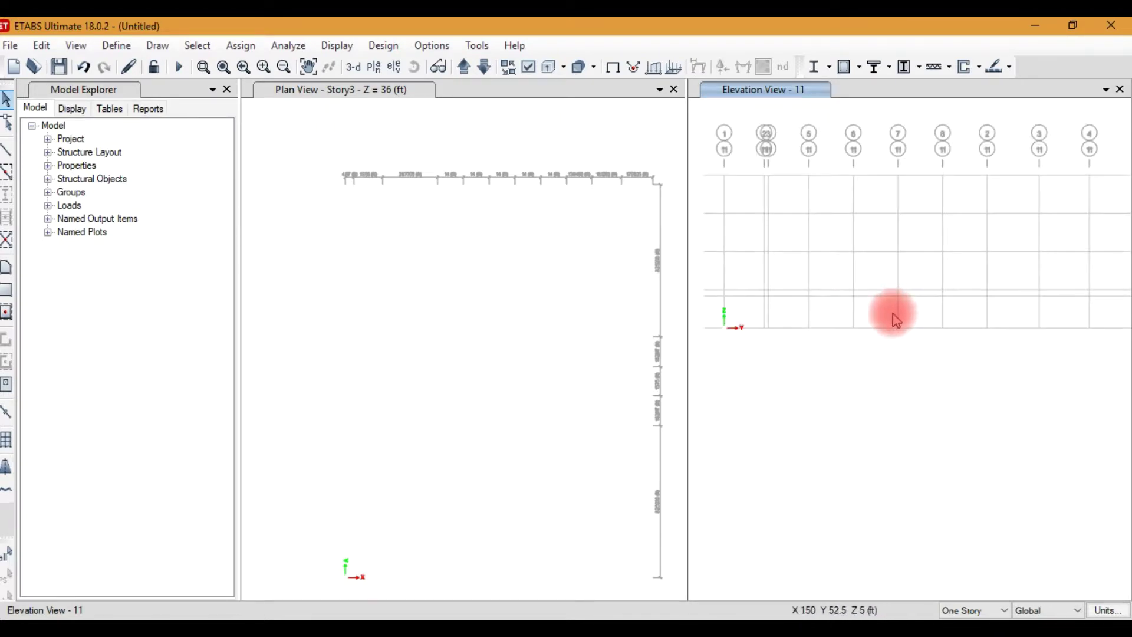
pyautogui.scroll(2, 893, 312)
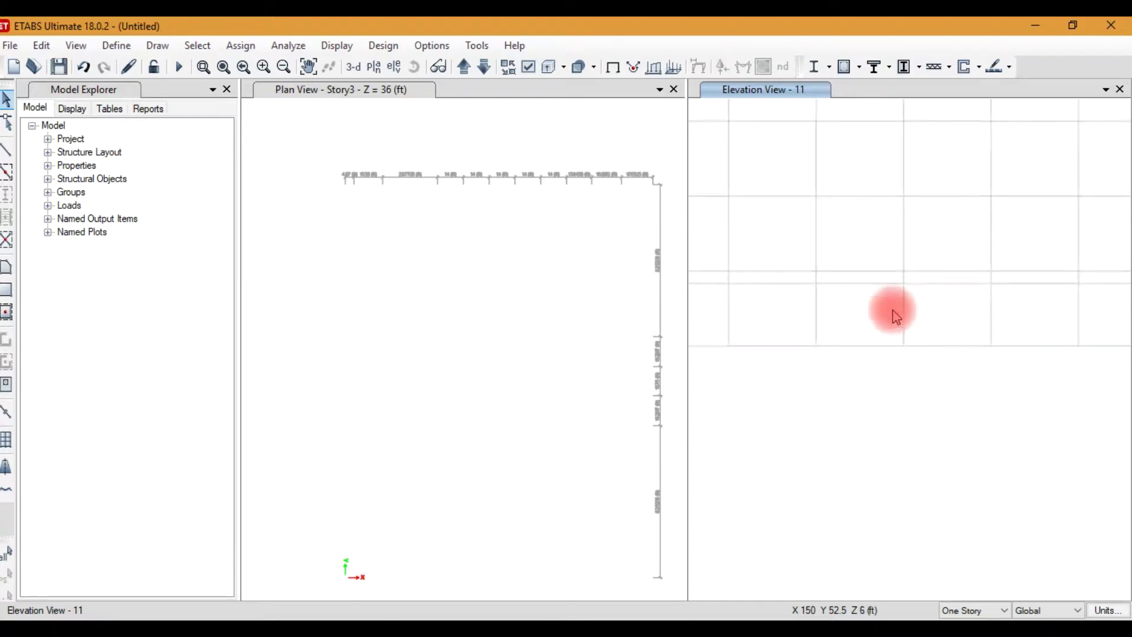
pyautogui.click(526, 311)
pyautogui.scroll(-3, 527, 314)
pyautogui.scroll(2, 526, 314)
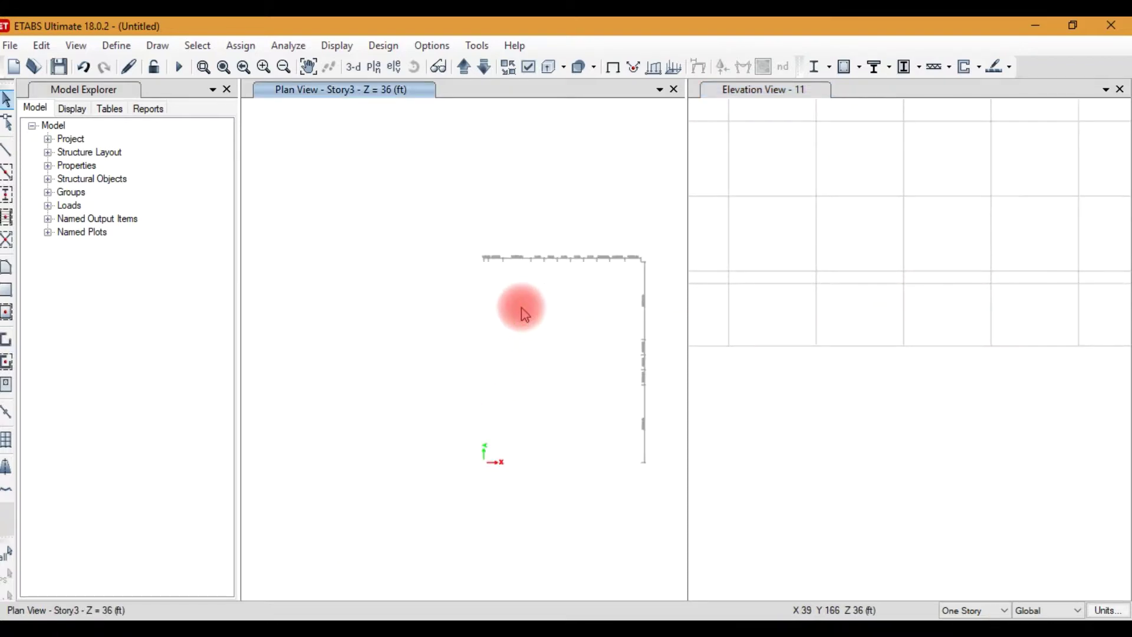
pyautogui.click(725, 354)
pyautogui.scroll(-3, 798, 384)
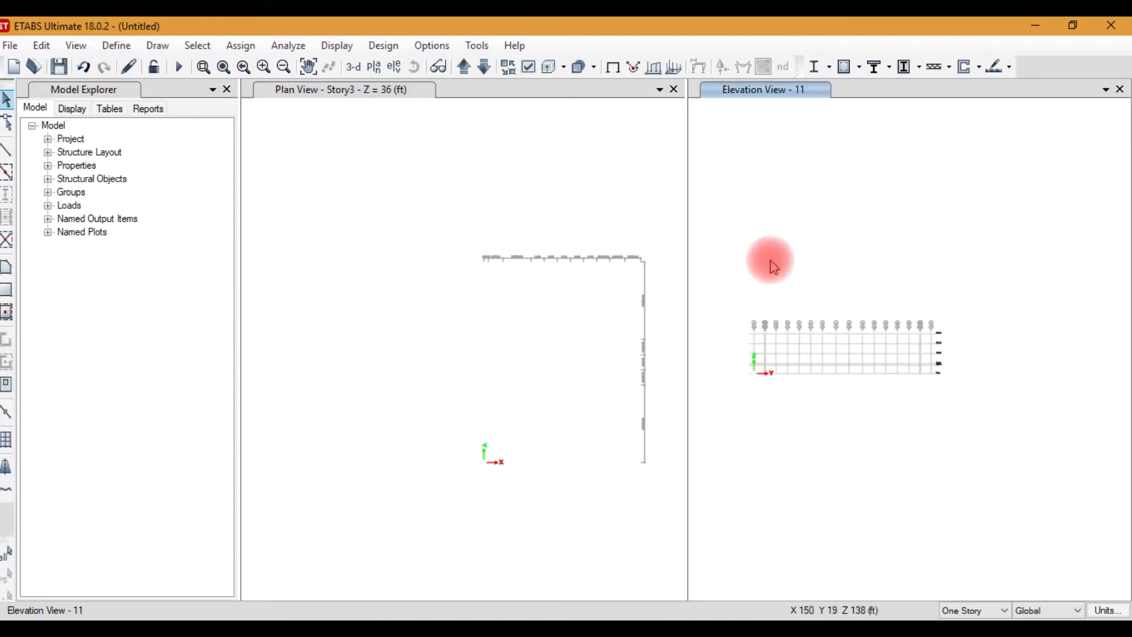
# Step: Restore the 3-D view in place of the elevation and switch the plan view to Story4
pyautogui.click(354, 67)
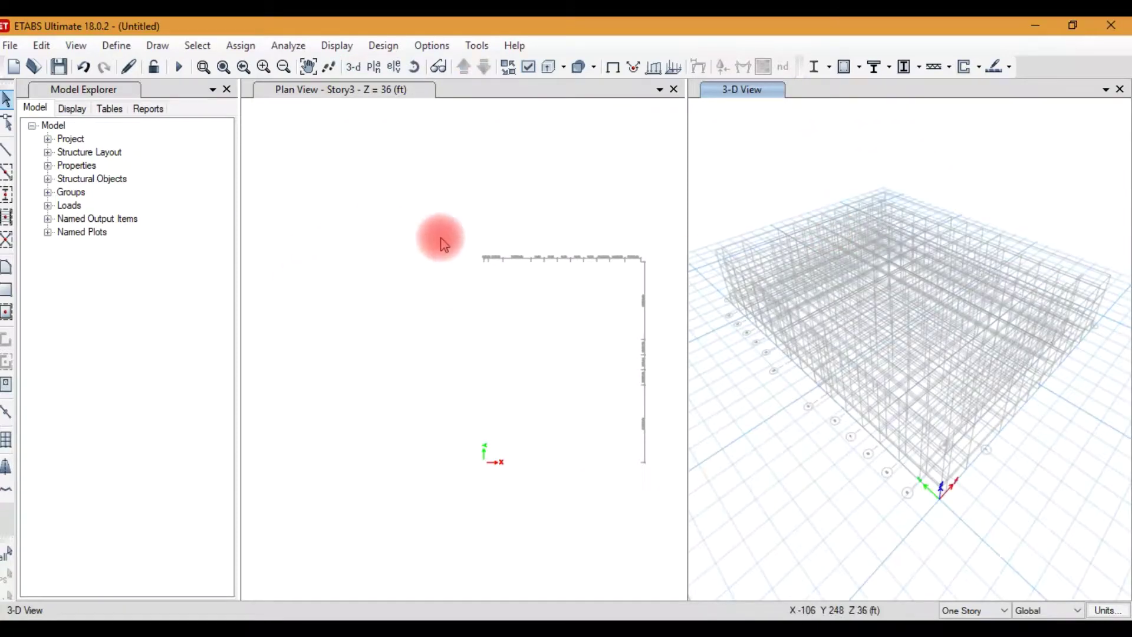
pyautogui.click(412, 237)
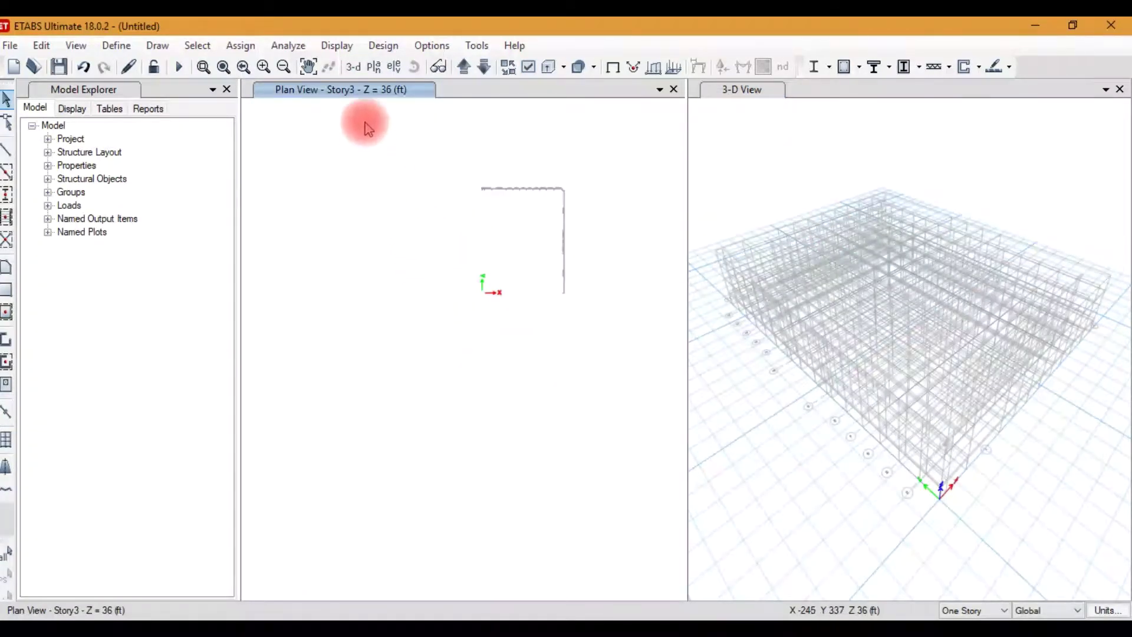
pyautogui.click(374, 67)
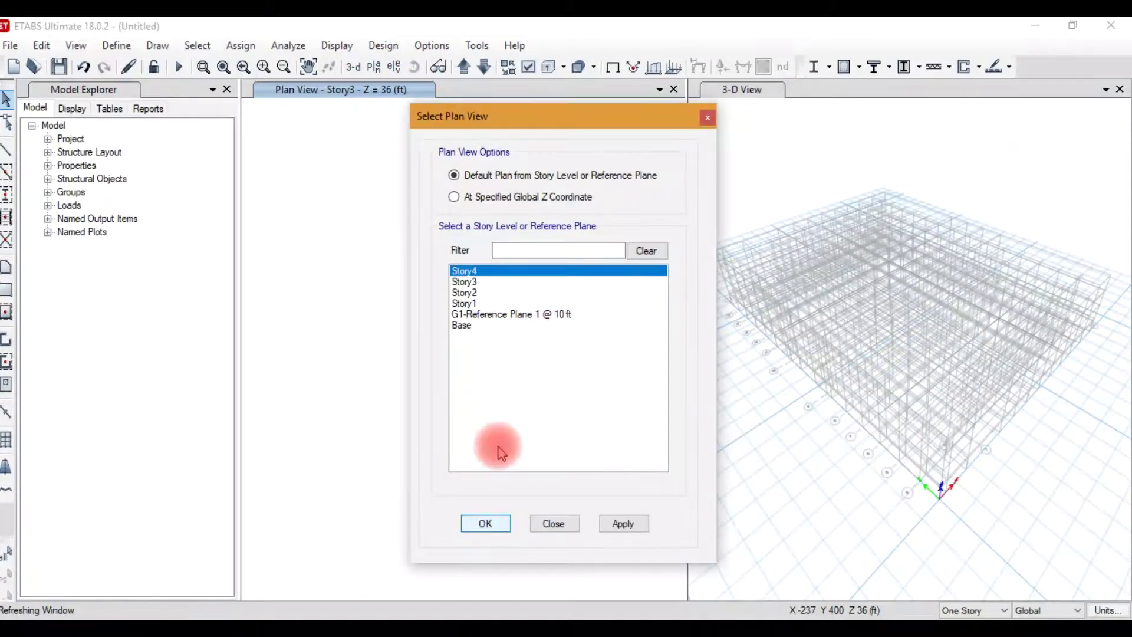
pyautogui.press('Return')
pyautogui.scroll(2, 391, 303)
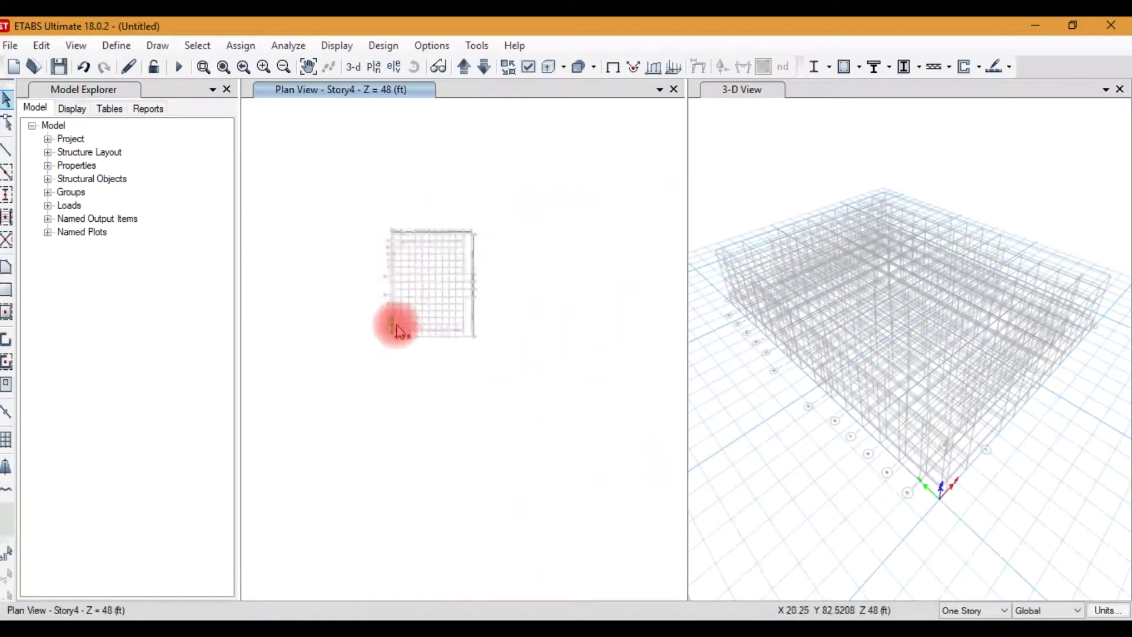
# Step: Add a visible reference point at X ordinate 5 ft, Y ordinate 0 to grid system G1 and accept the grid changes
pyautogui.rightClick(377, 406)
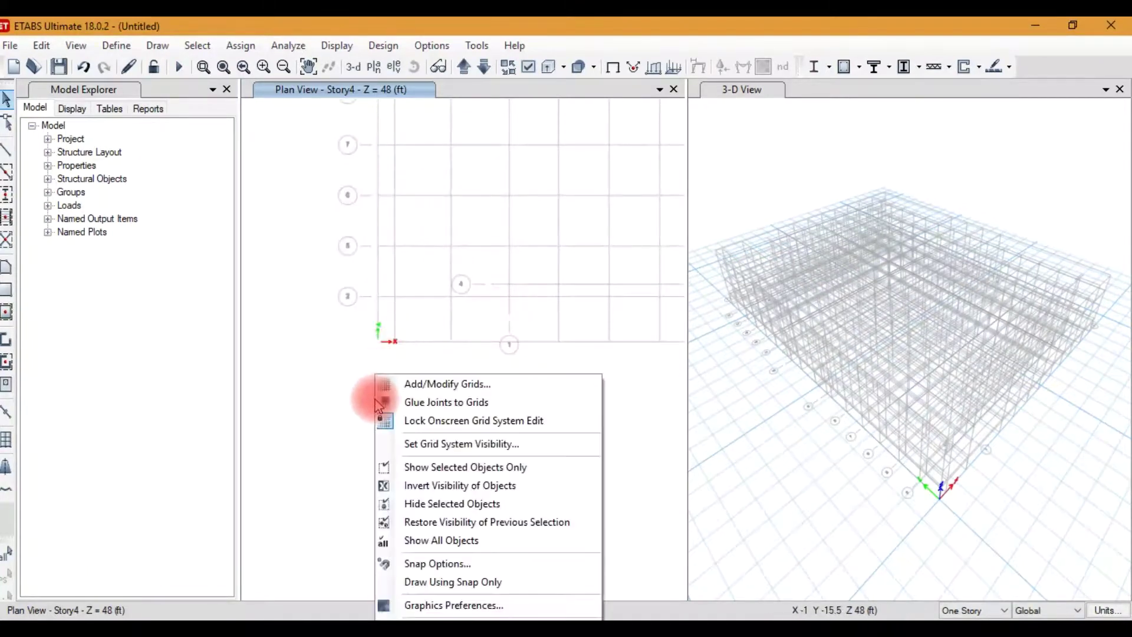
pyautogui.click(401, 382)
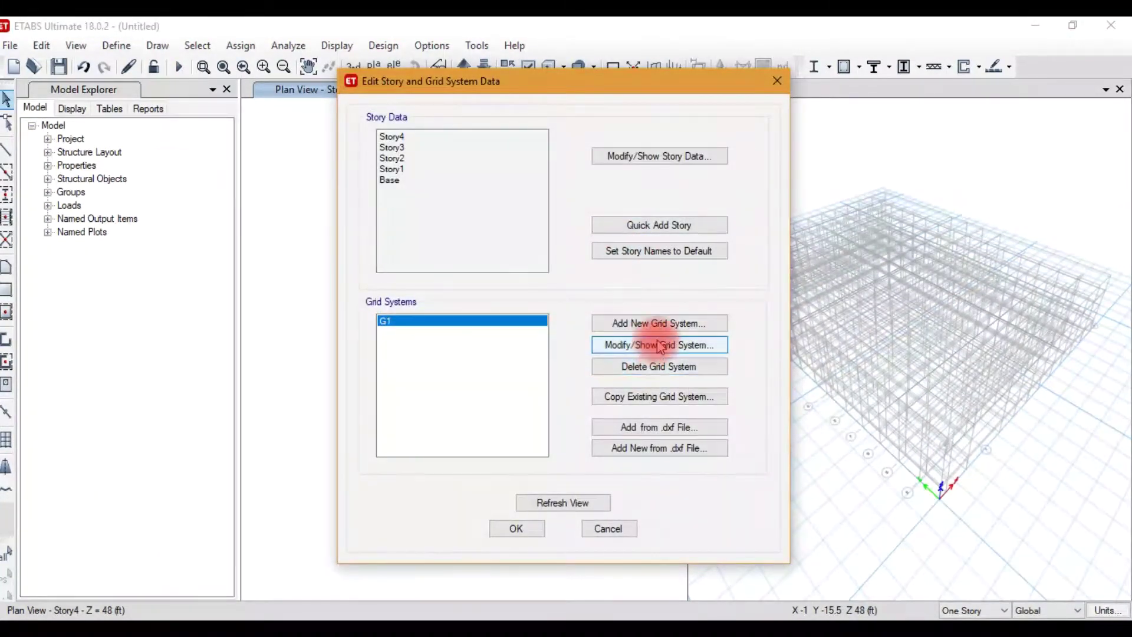
pyautogui.click(649, 345)
pyautogui.click(721, 69)
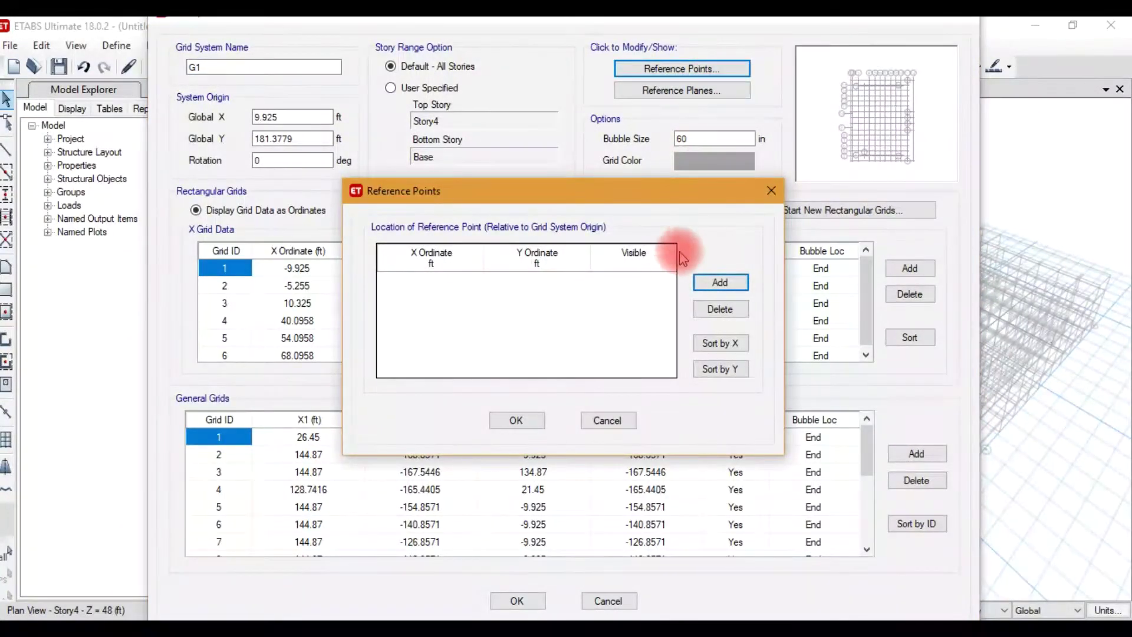
pyautogui.click(720, 284)
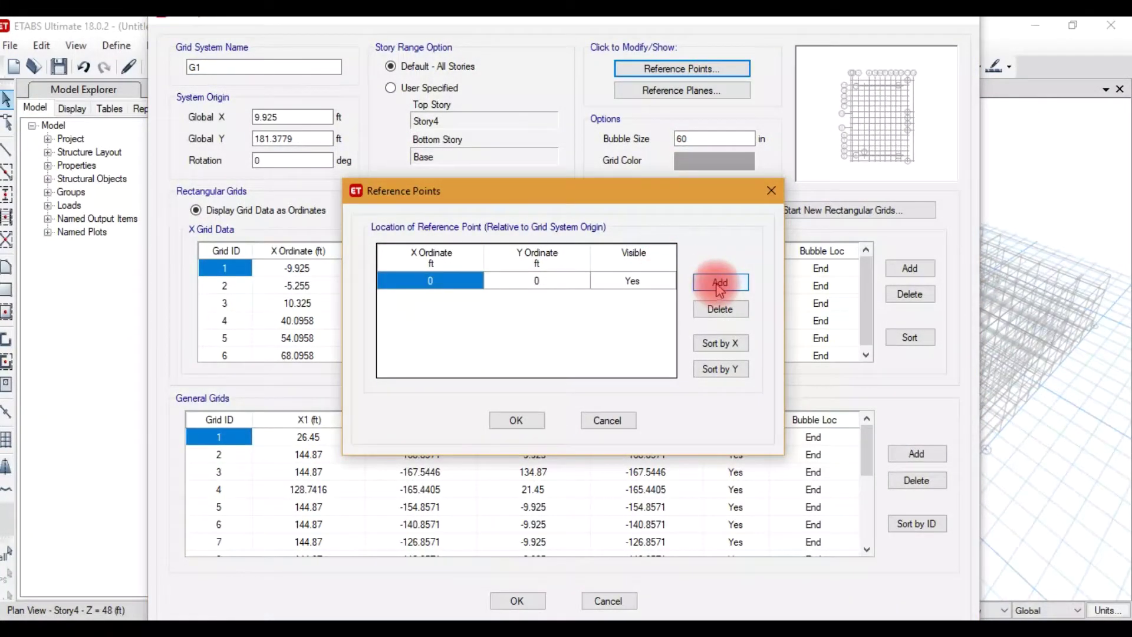
pyautogui.click(452, 280)
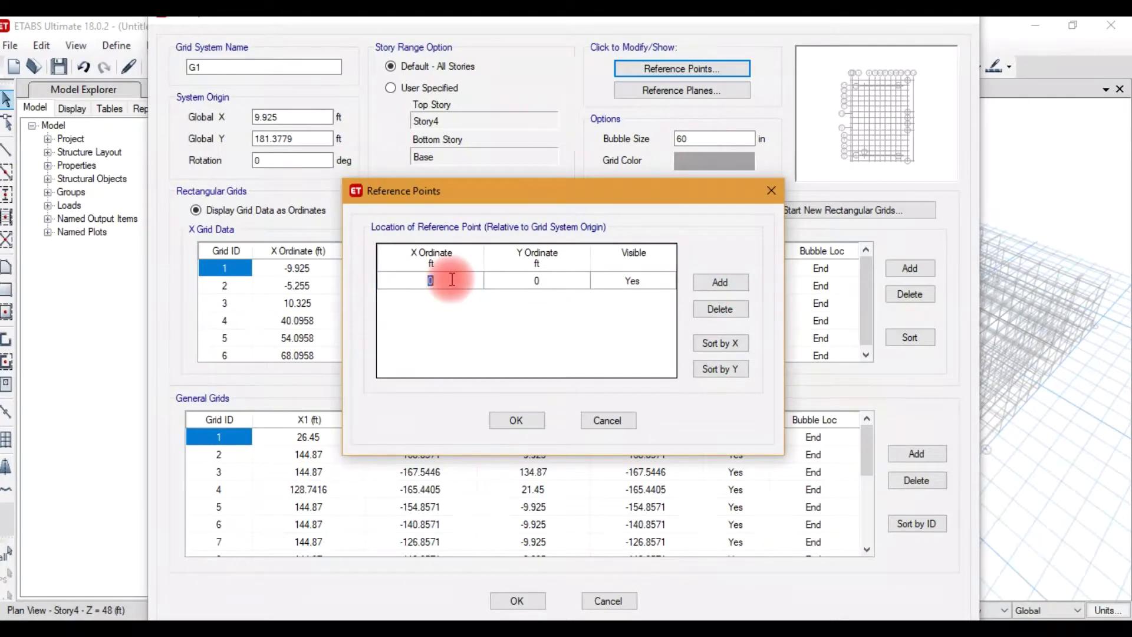
pyautogui.write('5')
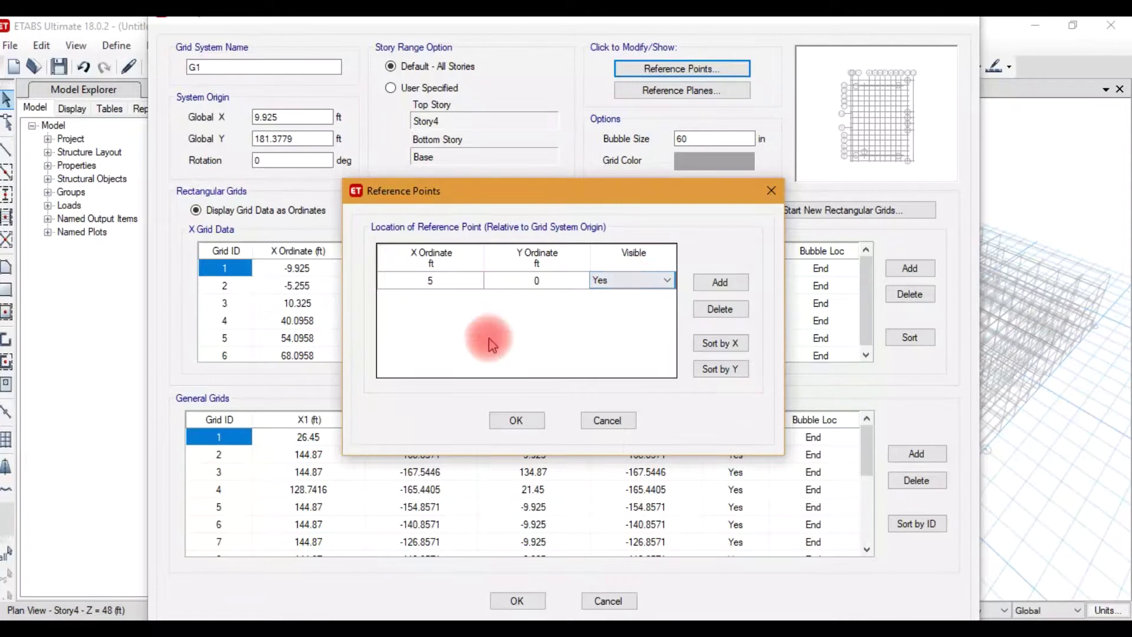
pyautogui.click(516, 421)
pyautogui.click(517, 601)
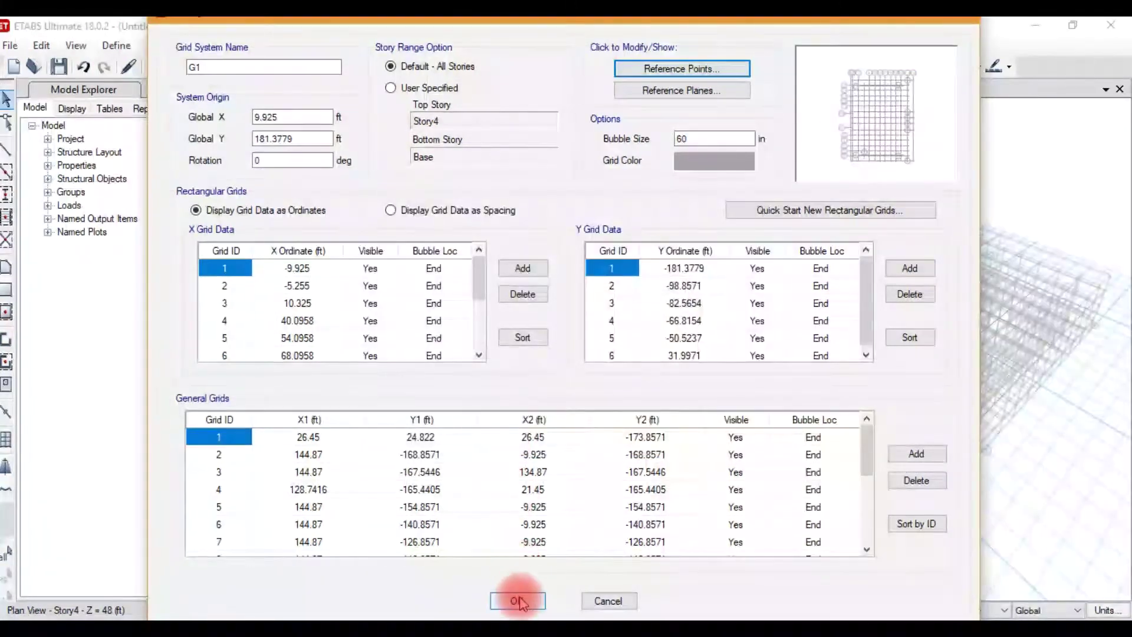
pyautogui.click(516, 528)
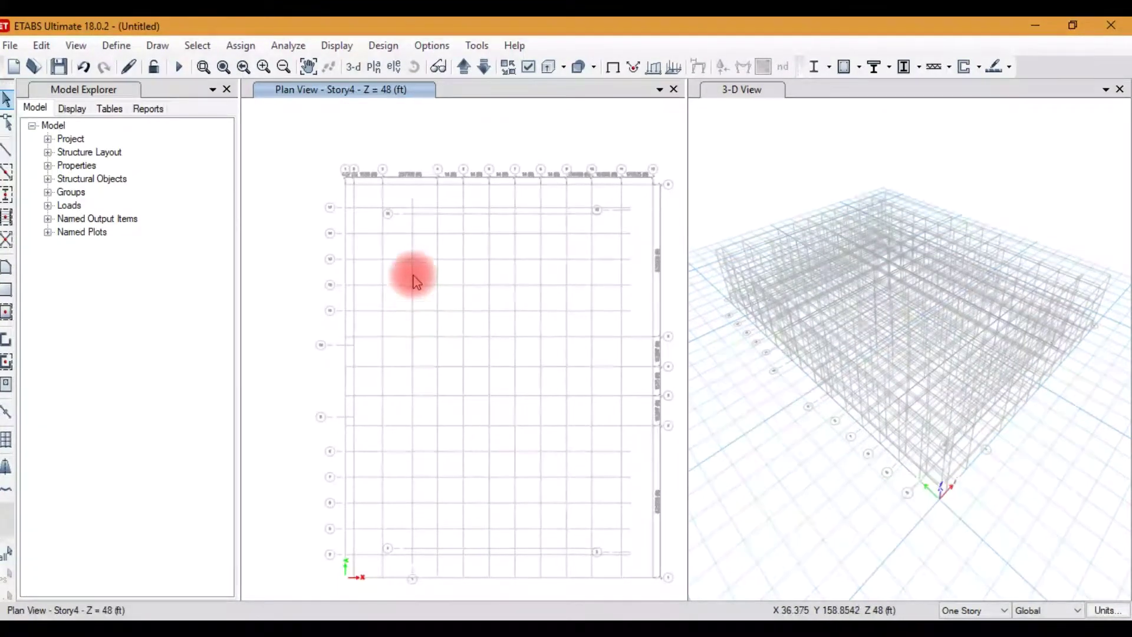
# Step: Inspect the Story4 plan view around the grid edges and the global origin for the new reference point
pyautogui.scroll(5, 418, 222)
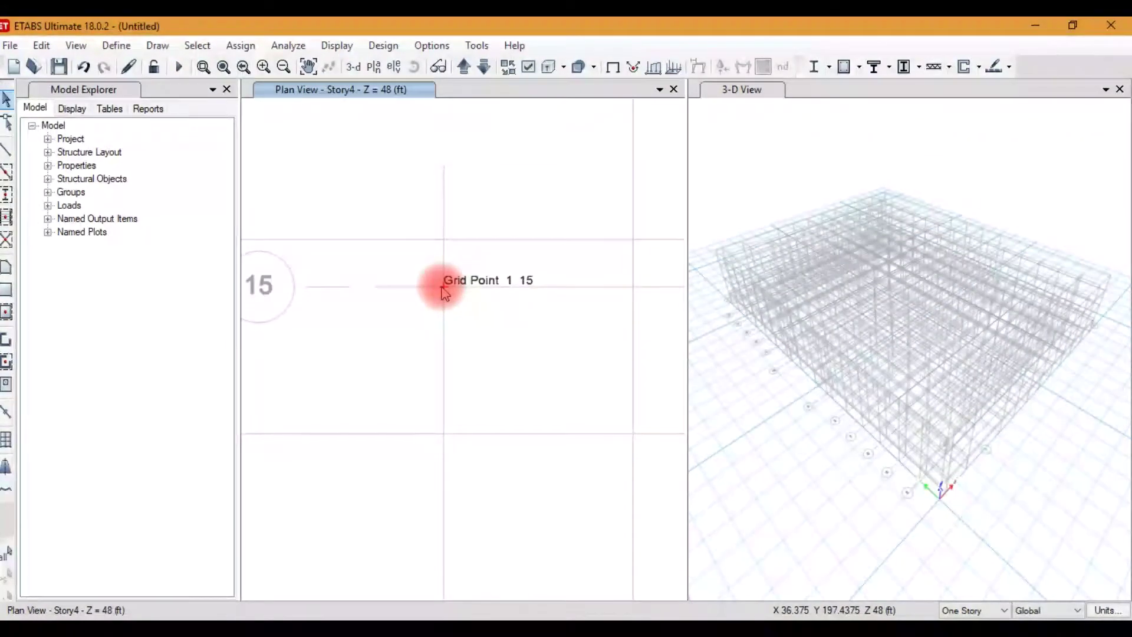
pyautogui.scroll(-3, 448, 283)
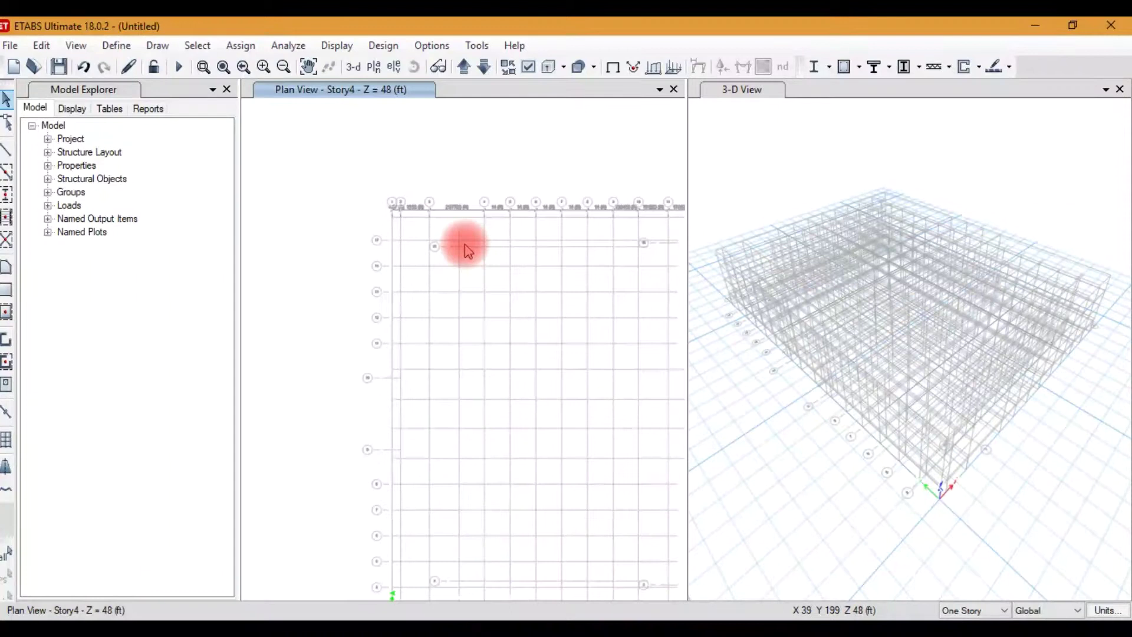
pyautogui.scroll(-2, 457, 243)
pyautogui.scroll(3, 435, 436)
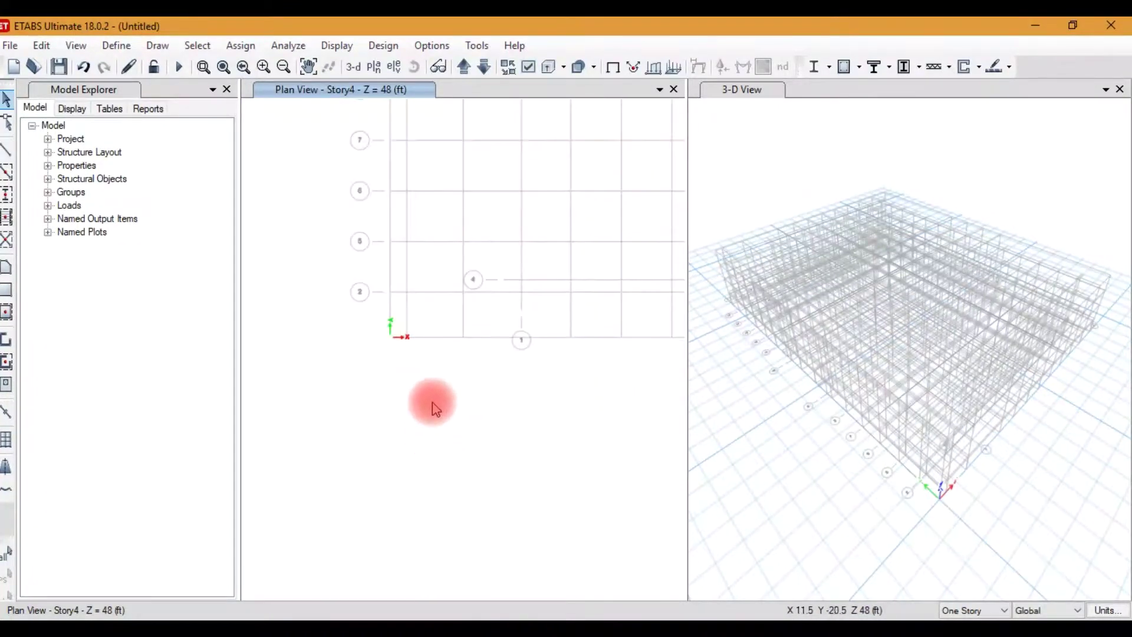
pyautogui.scroll(-3, 434, 424)
pyautogui.scroll(5, 433, 354)
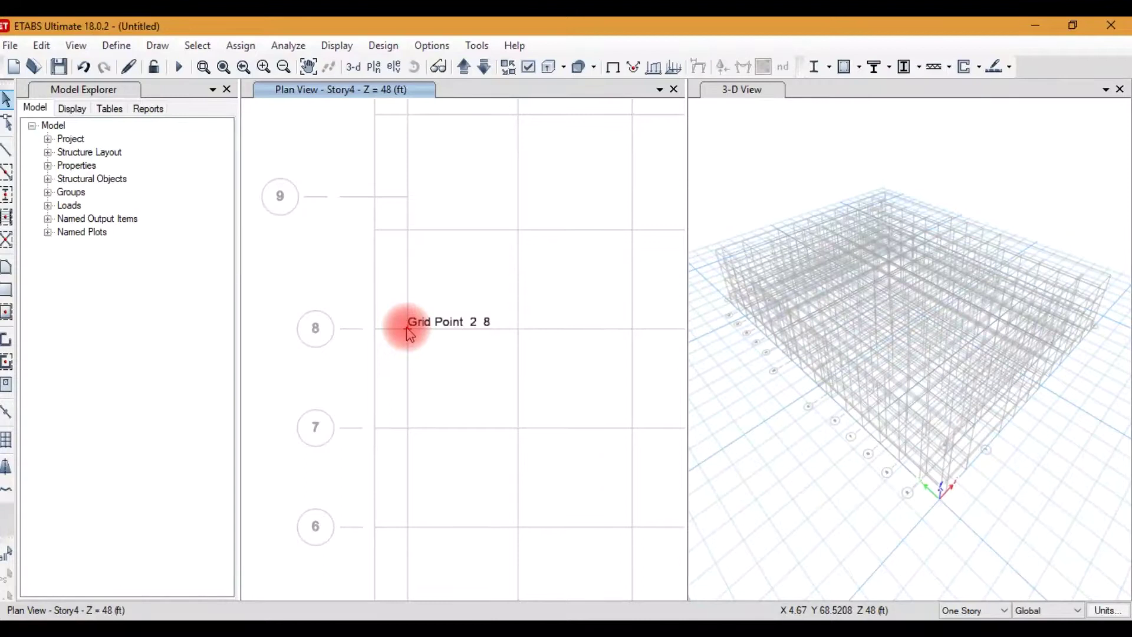
pyautogui.scroll(-5, 407, 338)
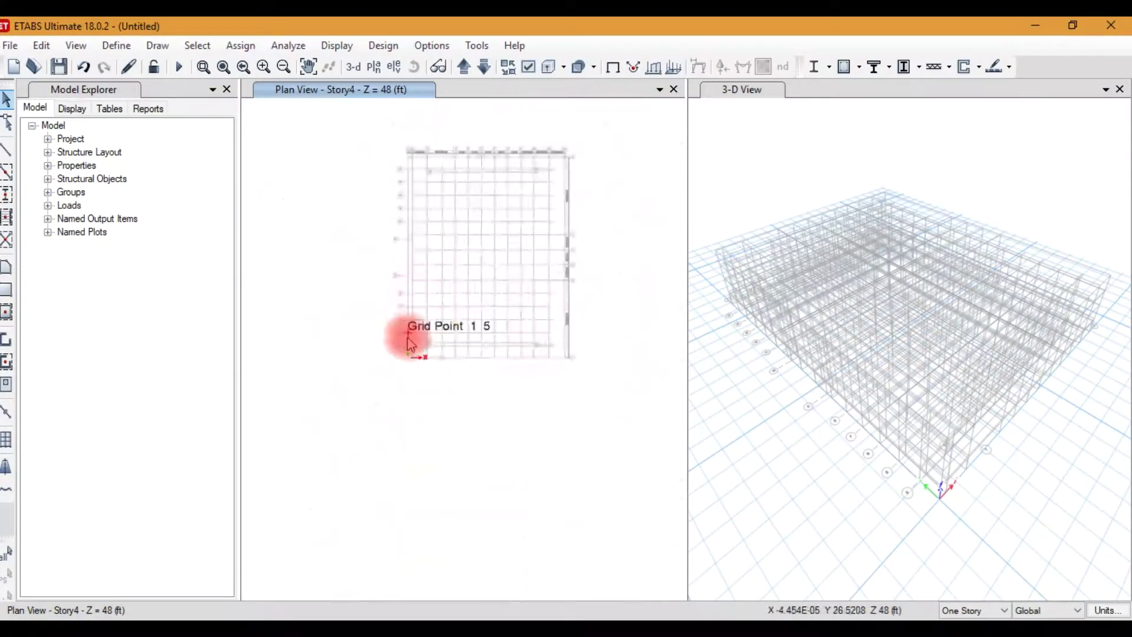
pyautogui.scroll(5, 411, 351)
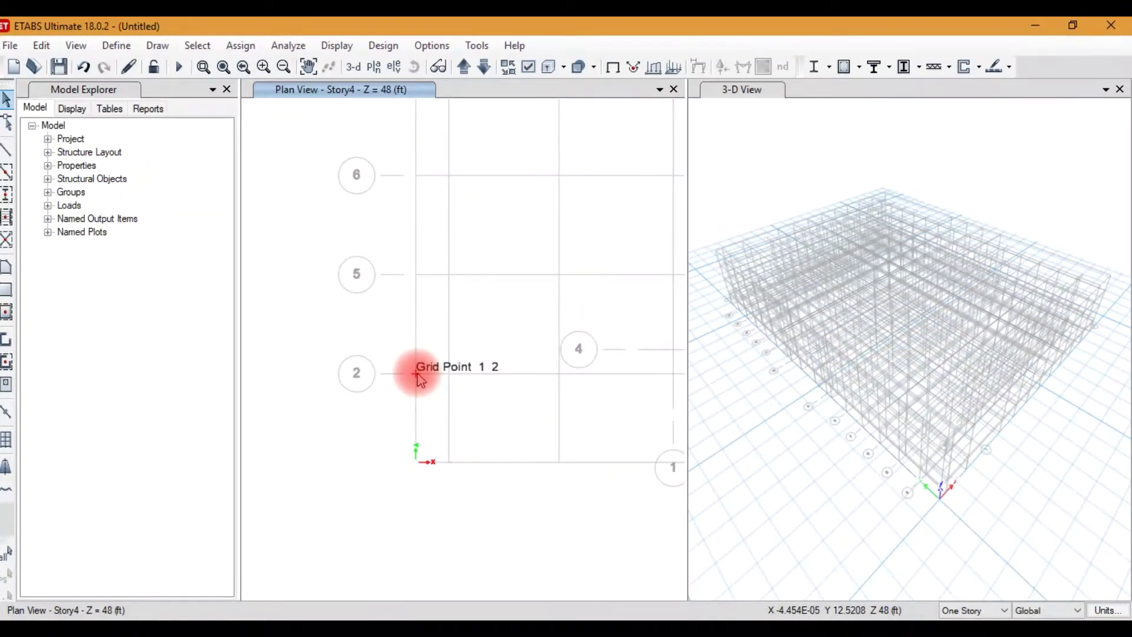
pyautogui.scroll(-3, 411, 454)
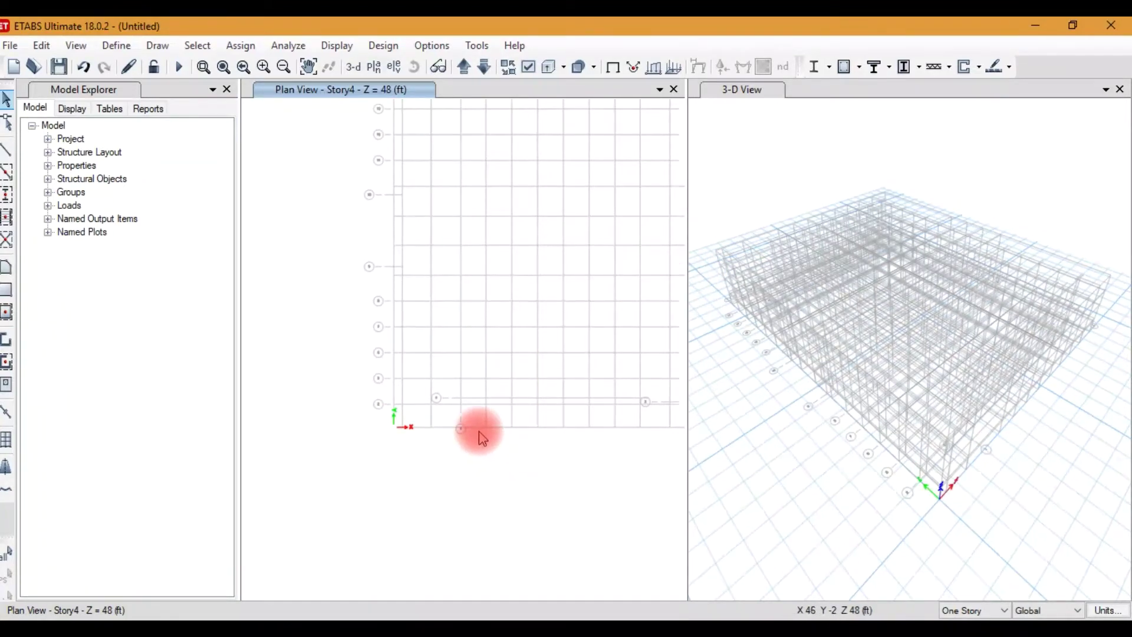
# Step: Set the X ordinate of G1's reference point to 10 ft and accept the grid changes
pyautogui.rightClick(434, 435)
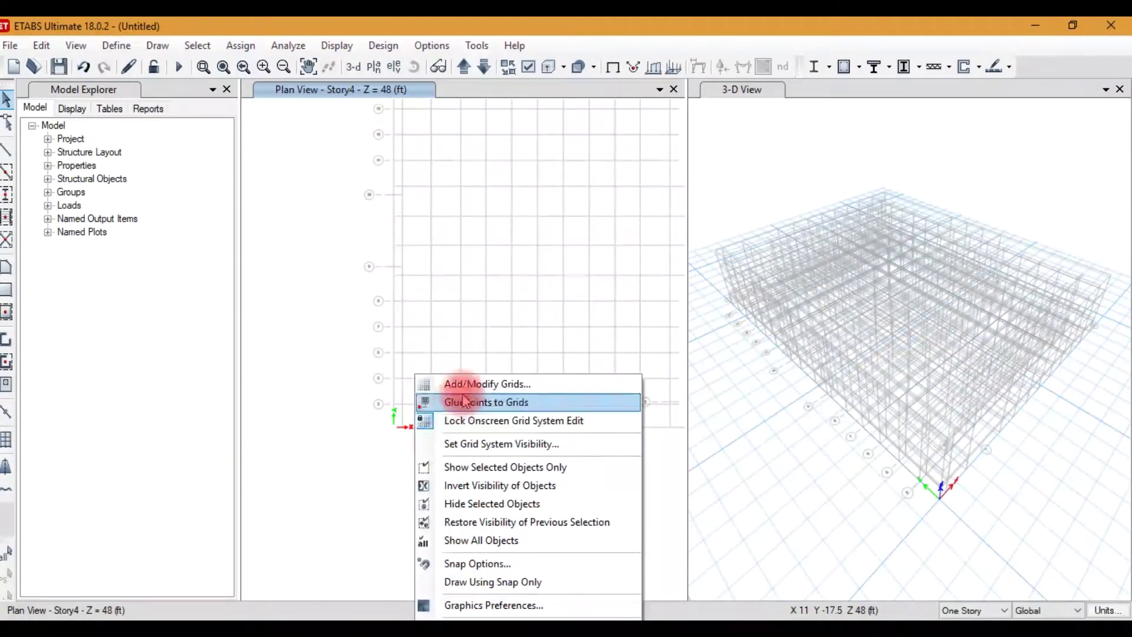
pyautogui.click(433, 383)
pyautogui.click(612, 348)
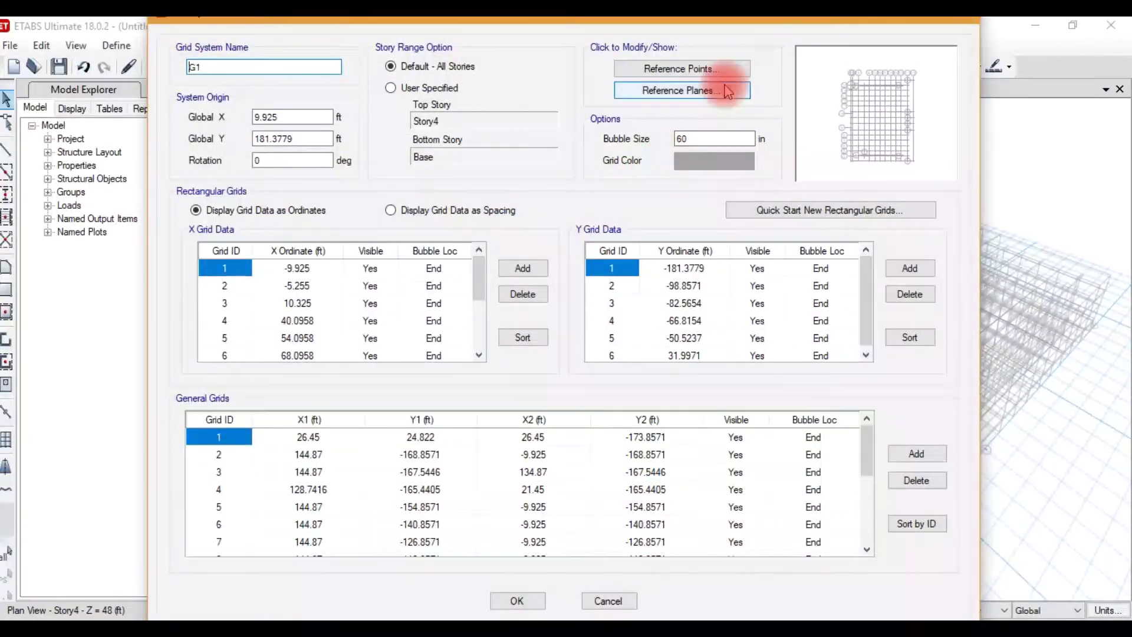
pyautogui.click(684, 69)
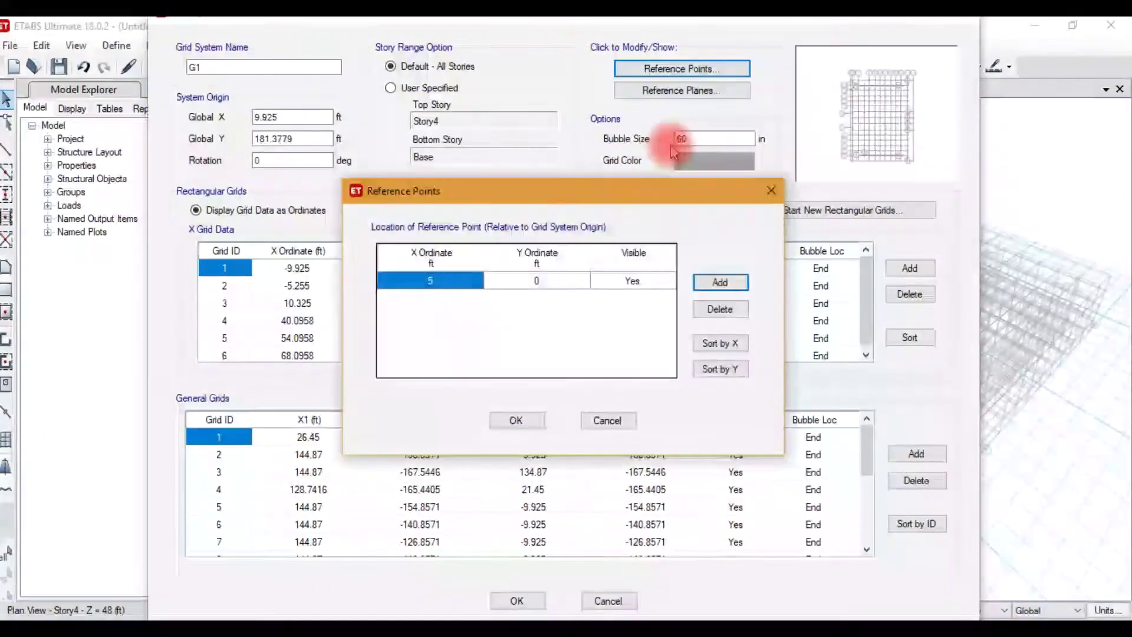
pyautogui.doubleClick(465, 282)
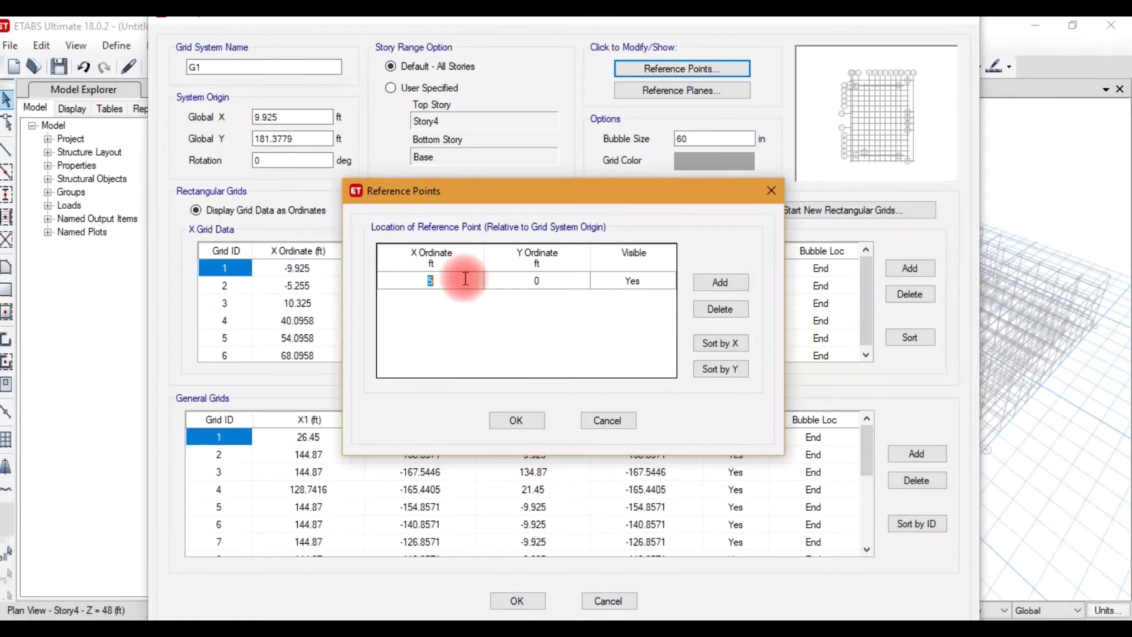
pyautogui.write('10')
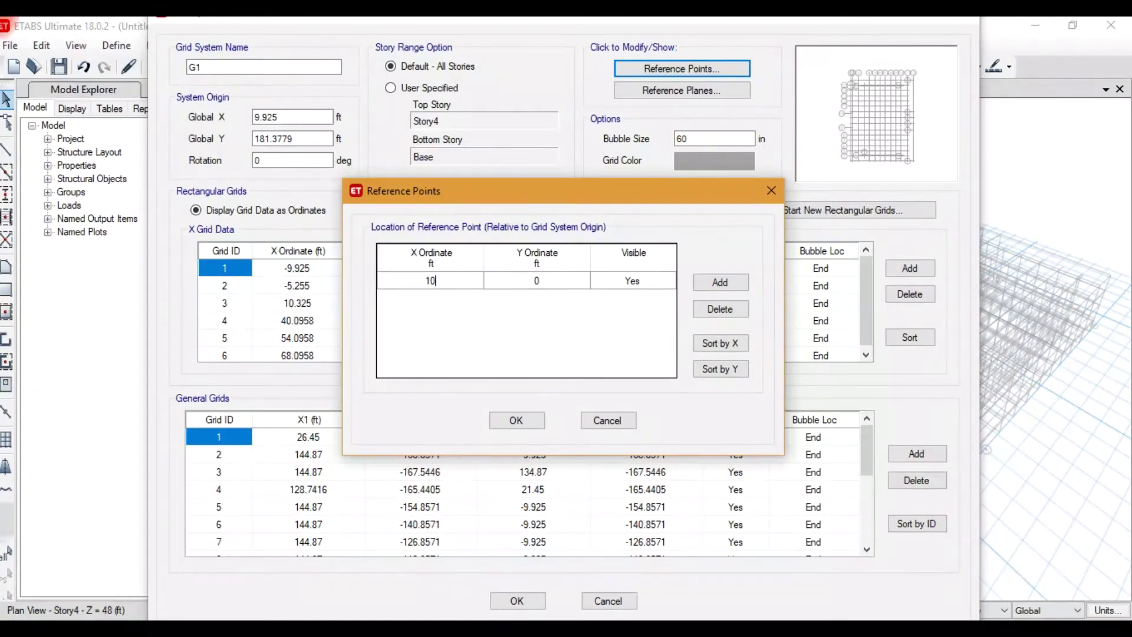
pyautogui.click(465, 283)
pyautogui.click(514, 420)
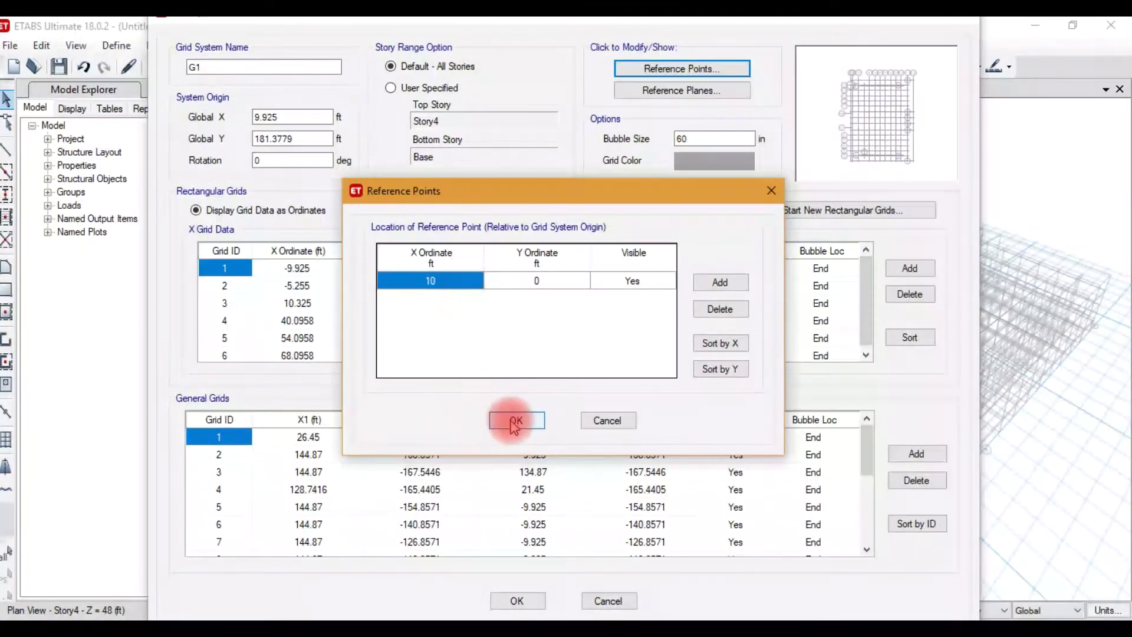
pyautogui.click(529, 604)
pyautogui.click(527, 528)
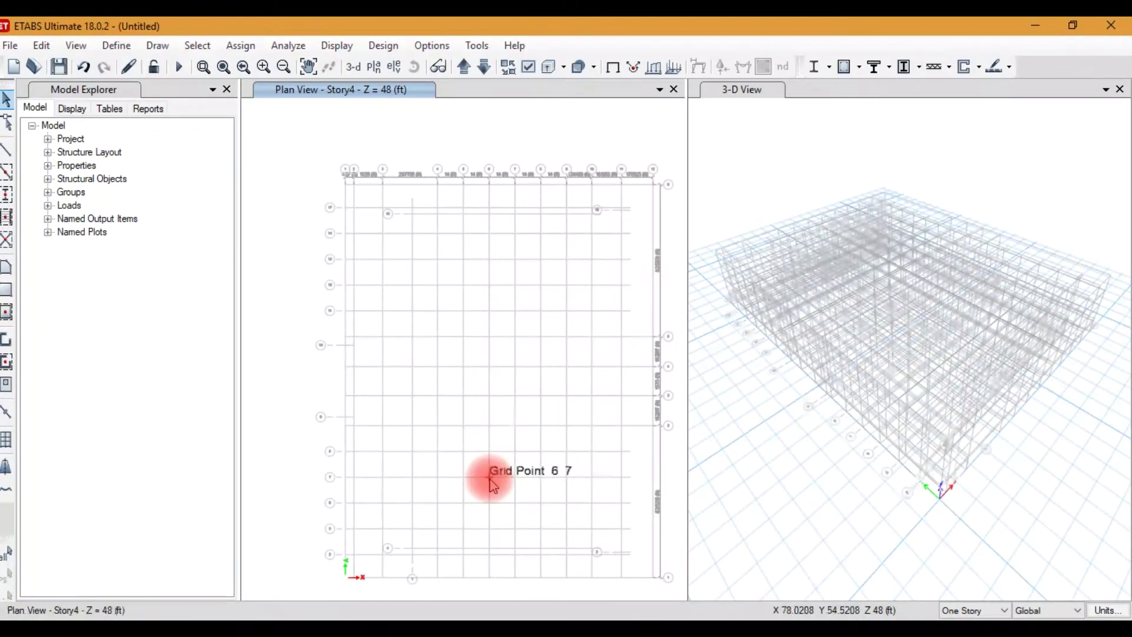
# Step: Check the Story4 plan view near the origin and along the outer grid lines for the moved reference point
pyautogui.scroll(-3, 430, 423)
pyautogui.scroll(8, 430, 424)
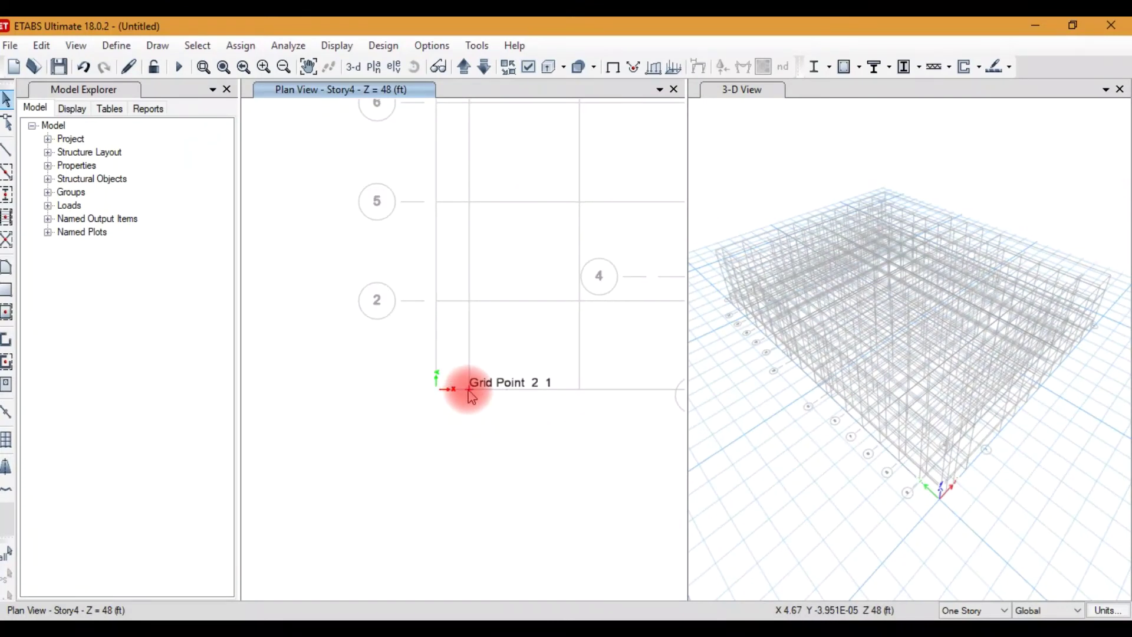
pyautogui.scroll(-4, 466, 401)
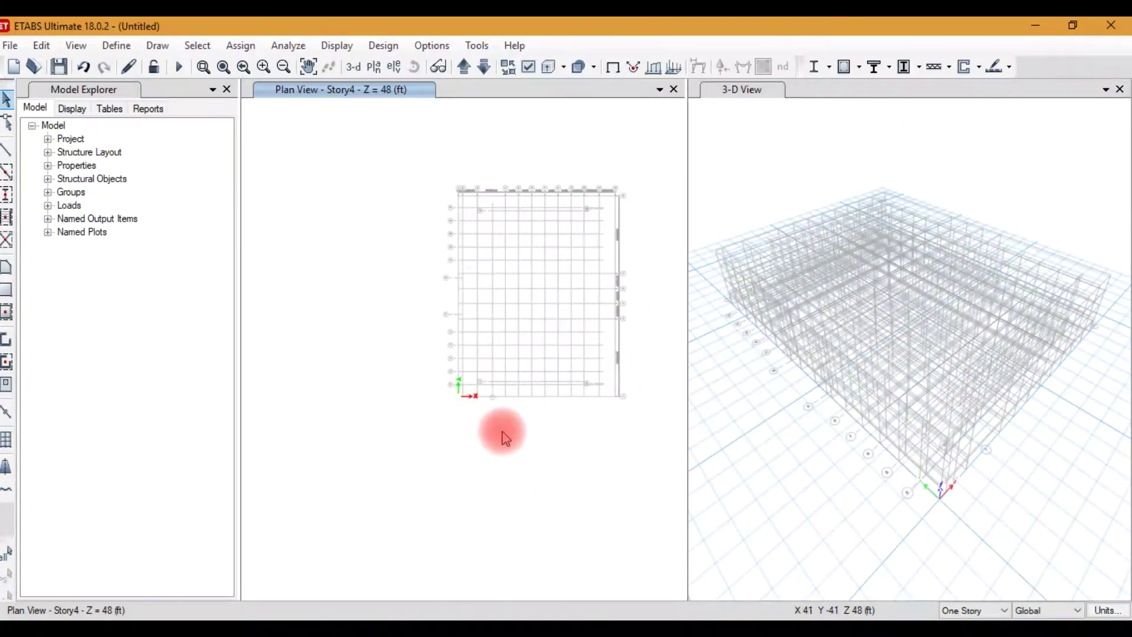
pyautogui.scroll(5, 641, 353)
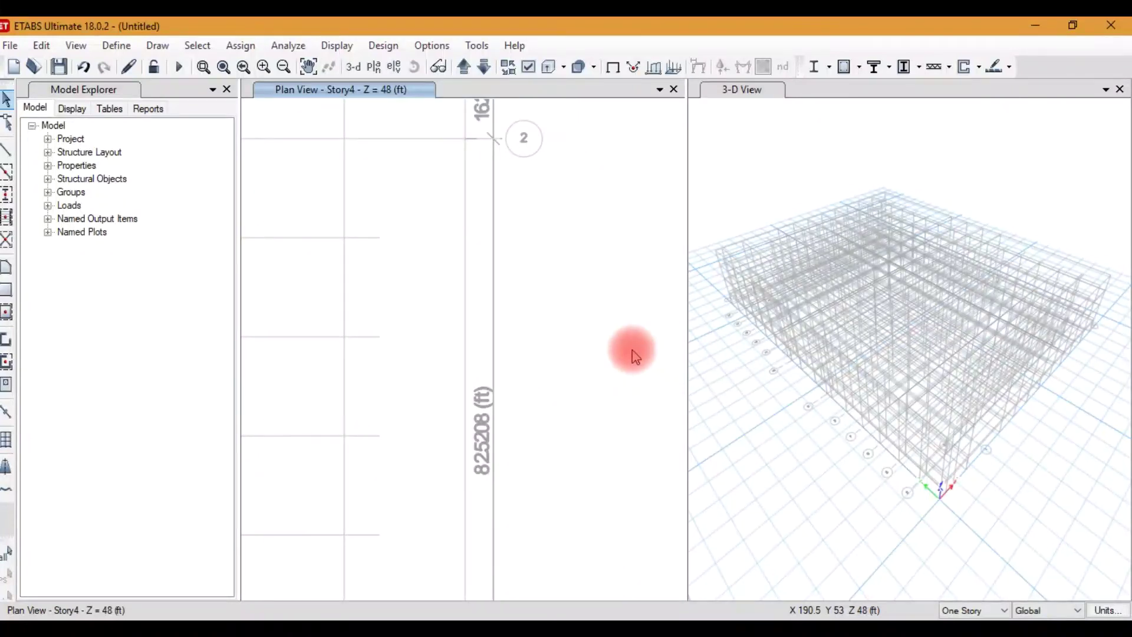